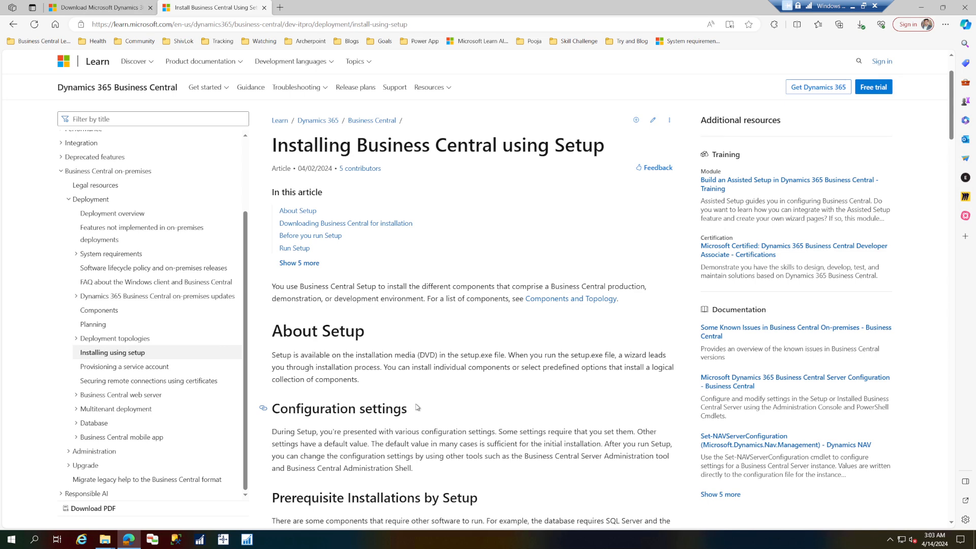
- Open the Business Central 2024 Release Wave 1 (v24) download page in a new tab from the article's Download the files section
triple_click(363, 147)
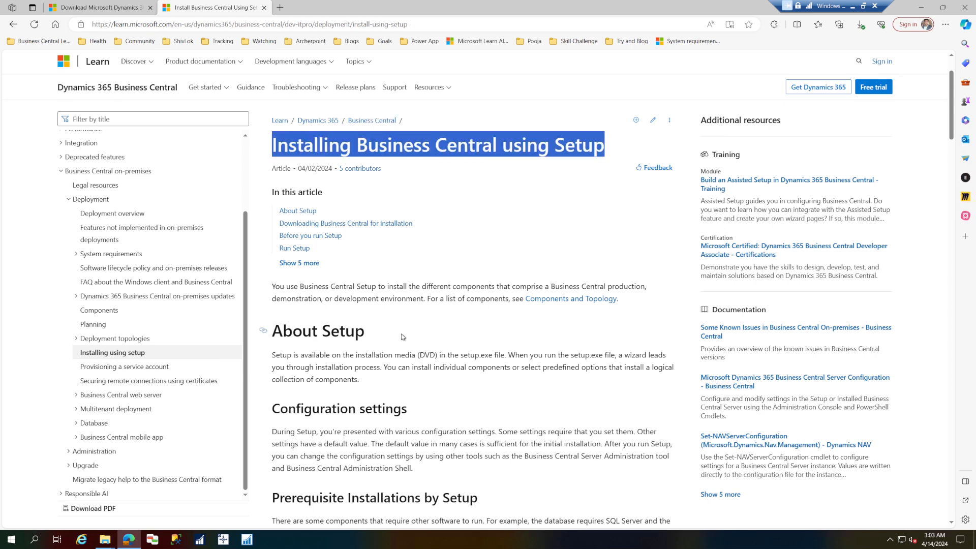
scroll(404, 333, "down", 1)
scroll(403, 333, "down", 3)
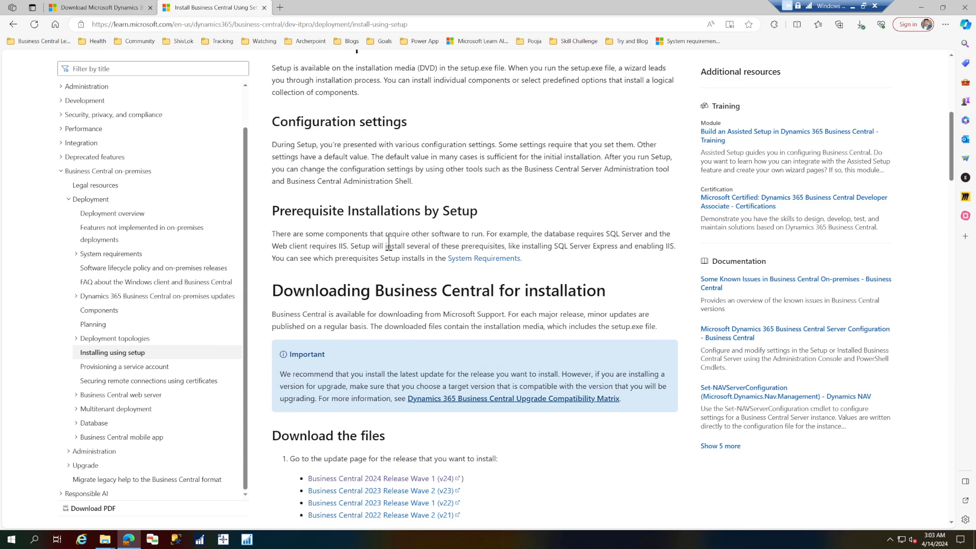
scroll(390, 345, "down", 1)
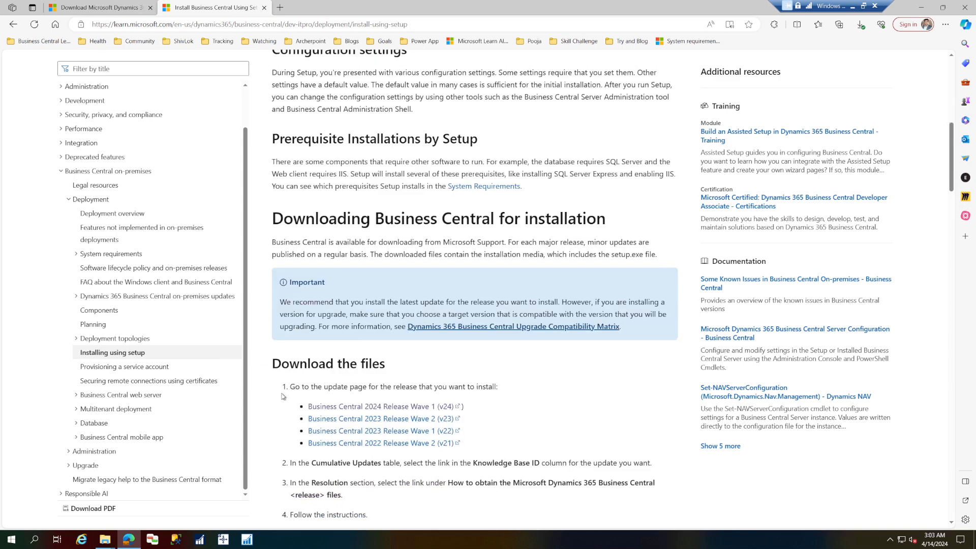
triple_click(307, 386)
left_click_drag(307, 386, 308, 370)
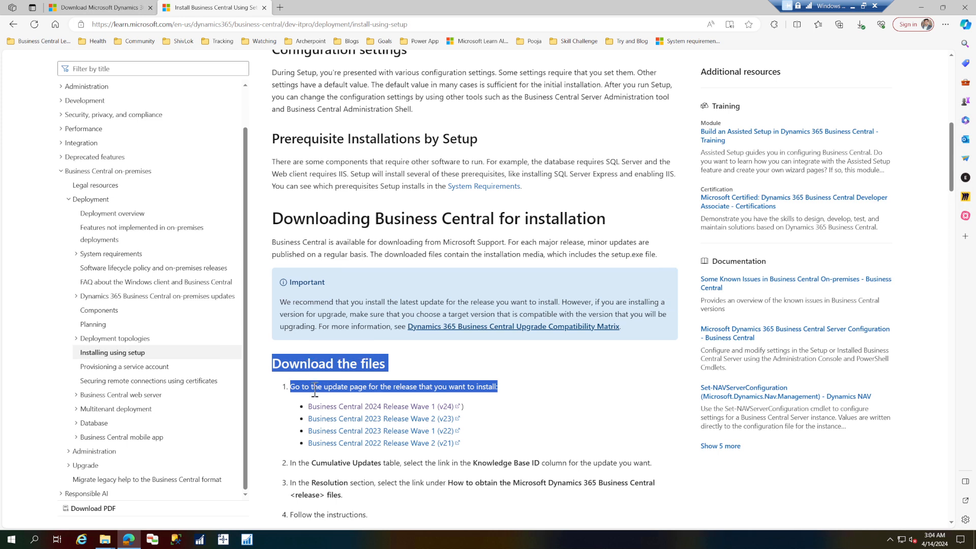
right_click(385, 407)
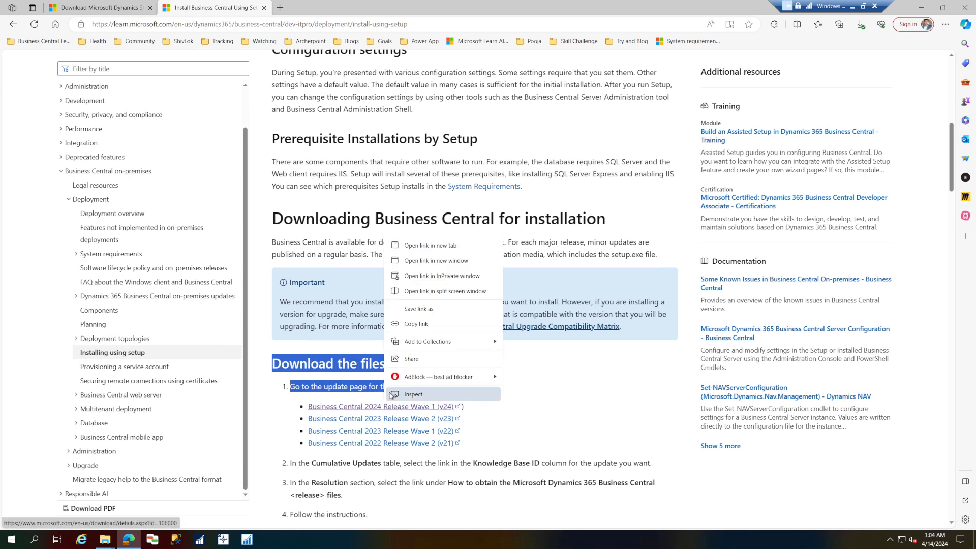
left_click(430, 245)
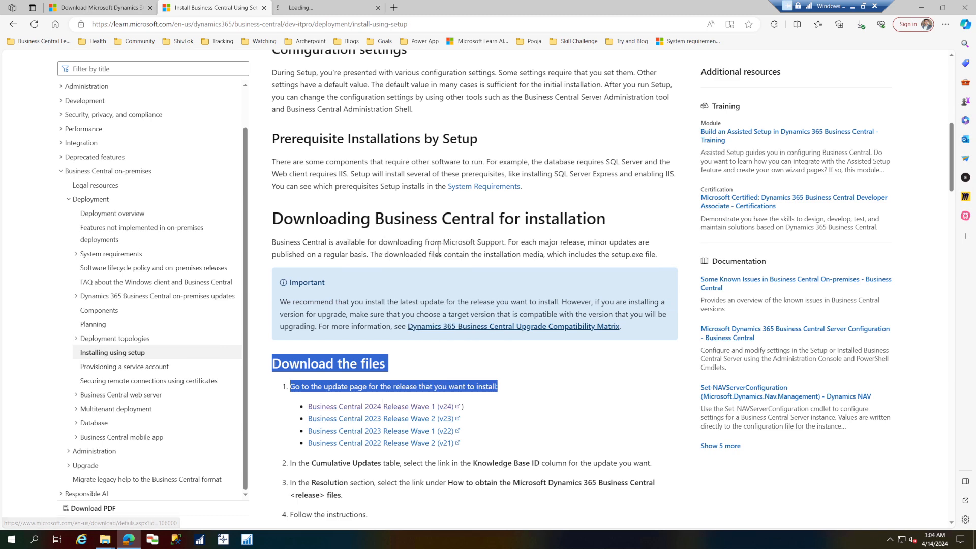
left_click(337, 7)
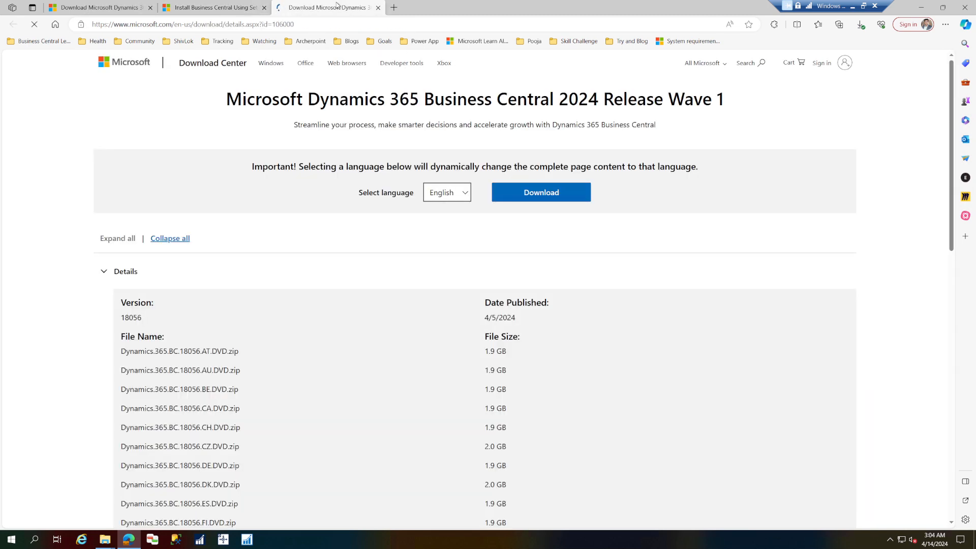
- Examine the list of country-specific DVD zip files on the download page, including the W1 and US versions
scroll(280, 292, "down", 5)
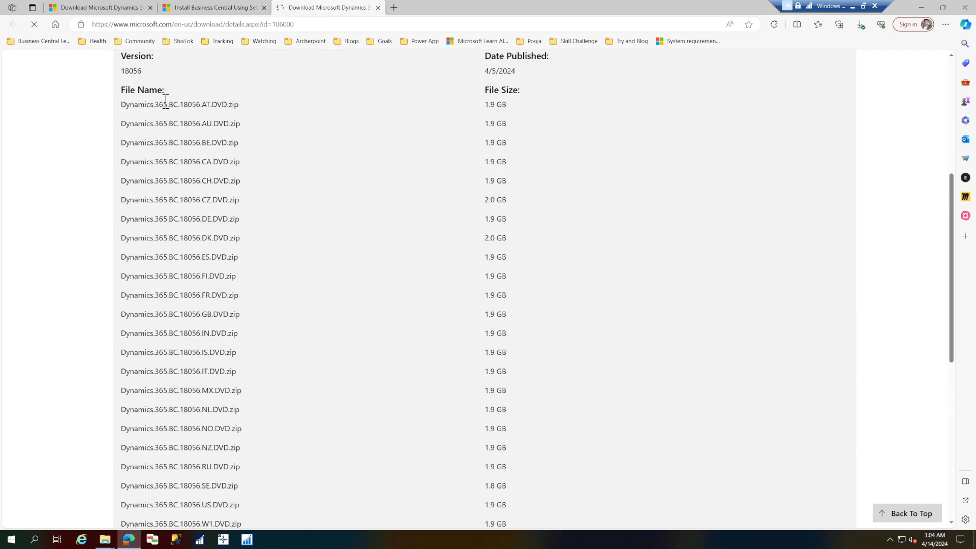
left_click_drag(166, 99, 189, 220)
scroll(189, 219, "down", 6)
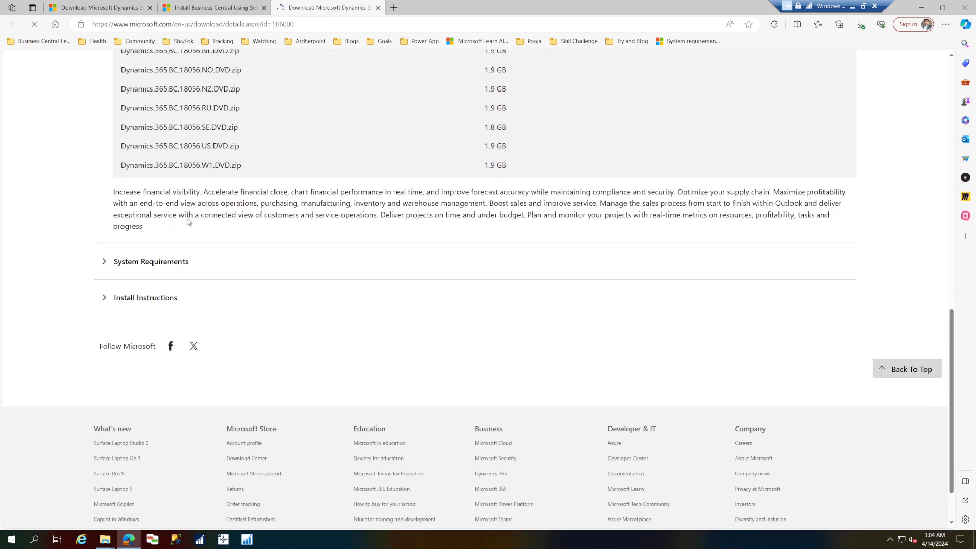
scroll(189, 220, "up", 3)
left_click_drag(246, 310, 119, 316)
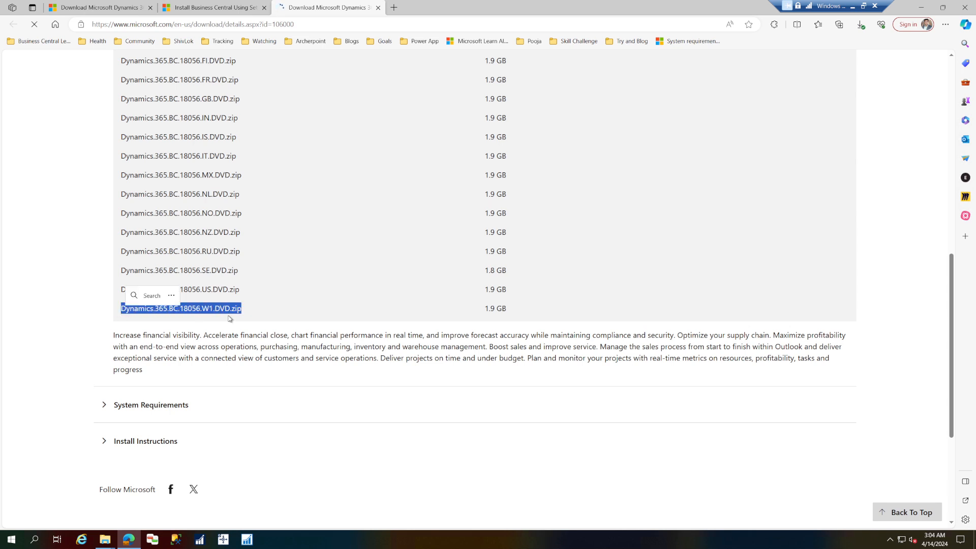
scroll(238, 319, "up", 2)
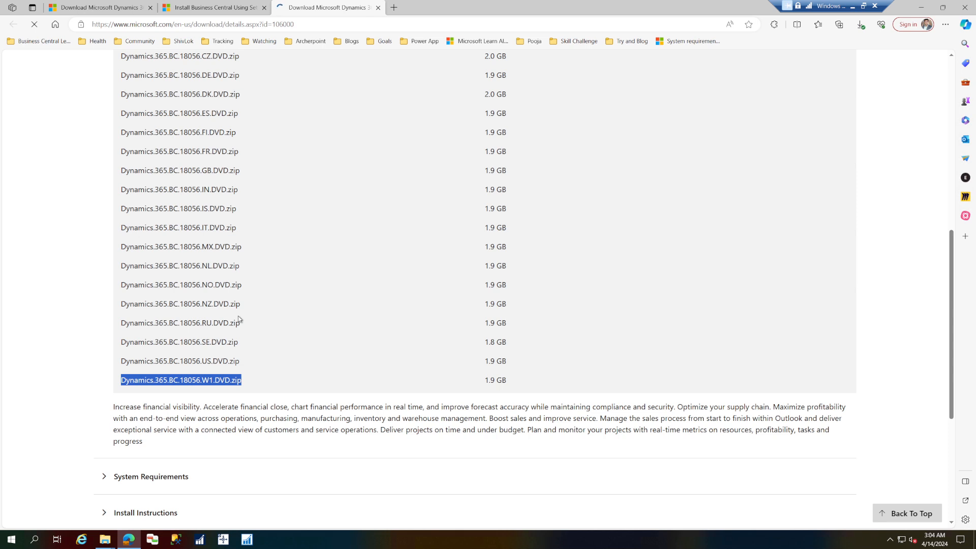
left_click_drag(216, 192, 250, 324)
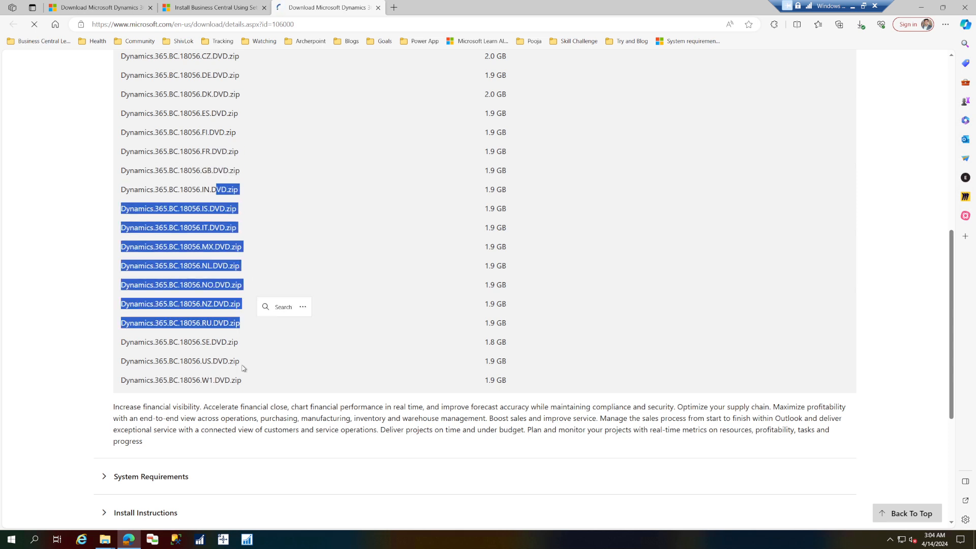
double_click(227, 363)
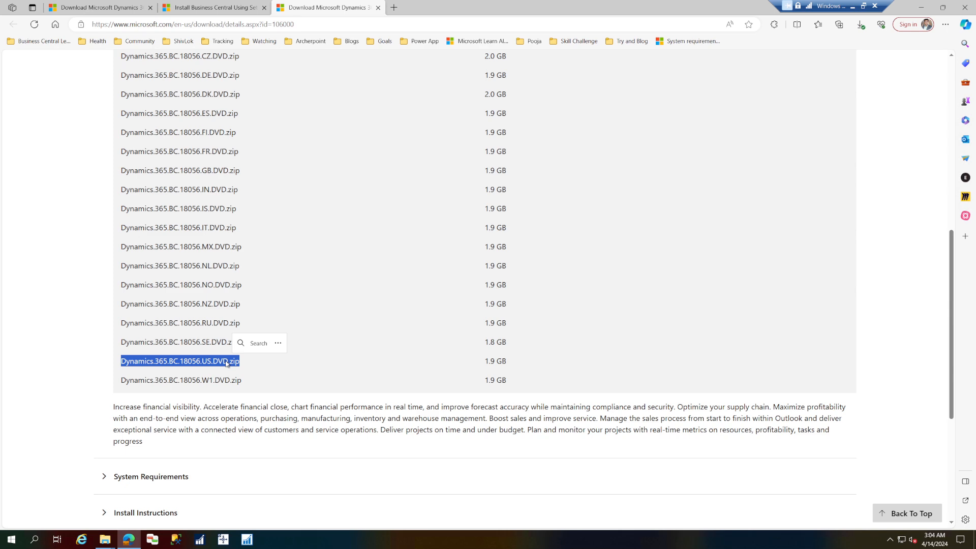
scroll(227, 363, "up", 8)
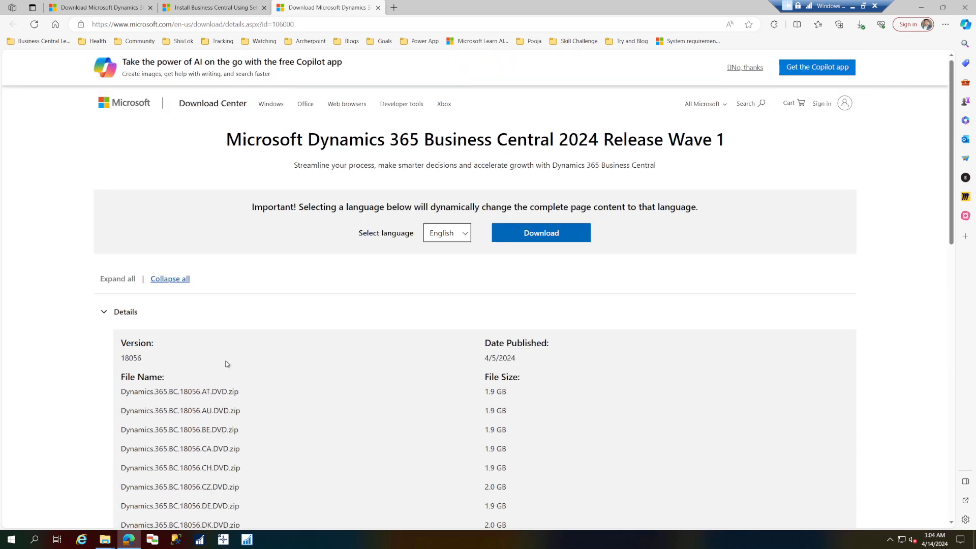
left_click(544, 232)
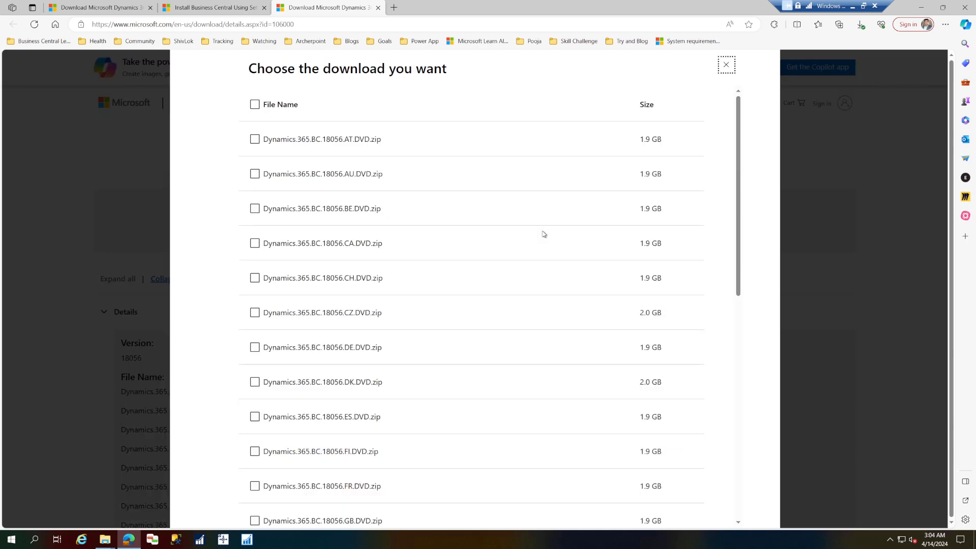
scroll(471, 288, "down", 10)
left_click(255, 412)
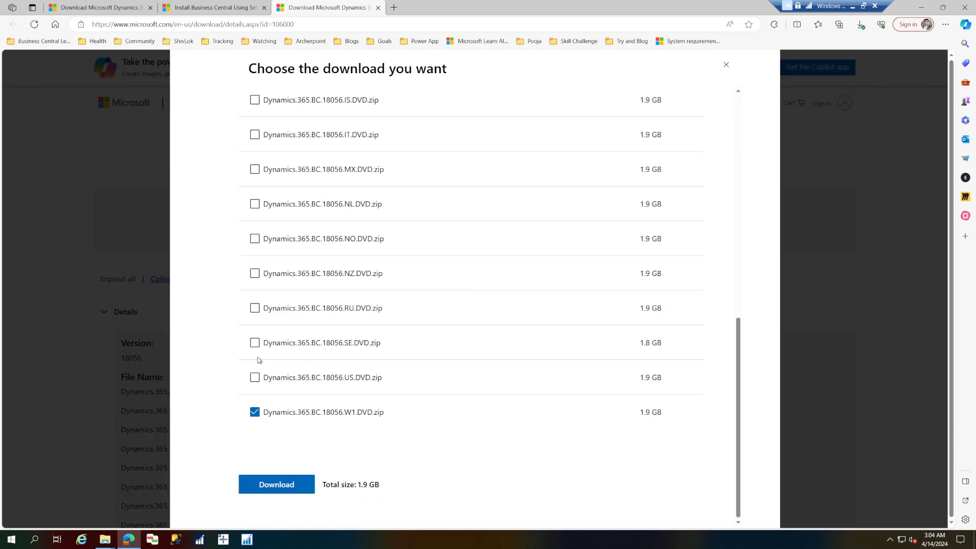
left_click(255, 343)
left_click(727, 67)
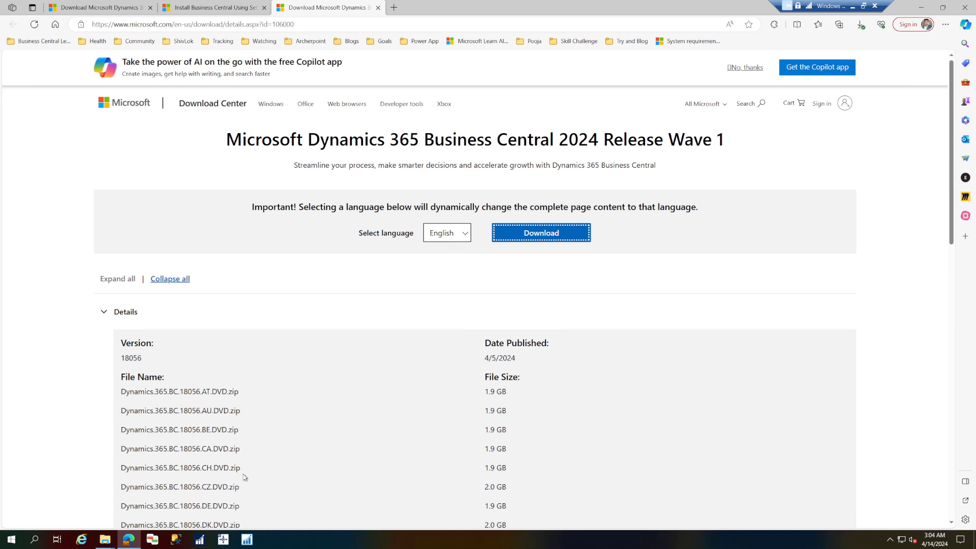
- Switch to the Downloads folder in File Explorer and check the location of the Dynamics.365.BC.18056.US.DVD archive in its properties
mouse_move(105, 545)
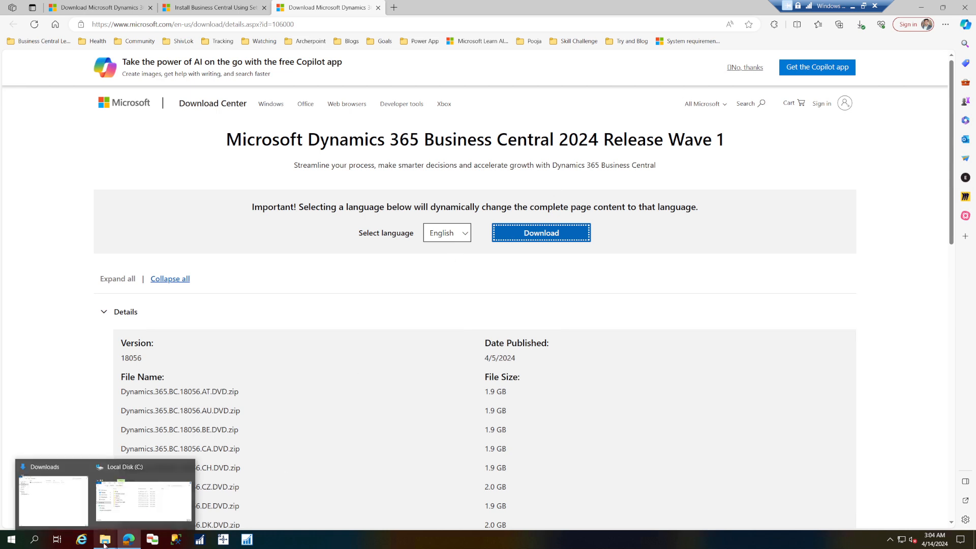
left_click(75, 509)
left_click(212, 129)
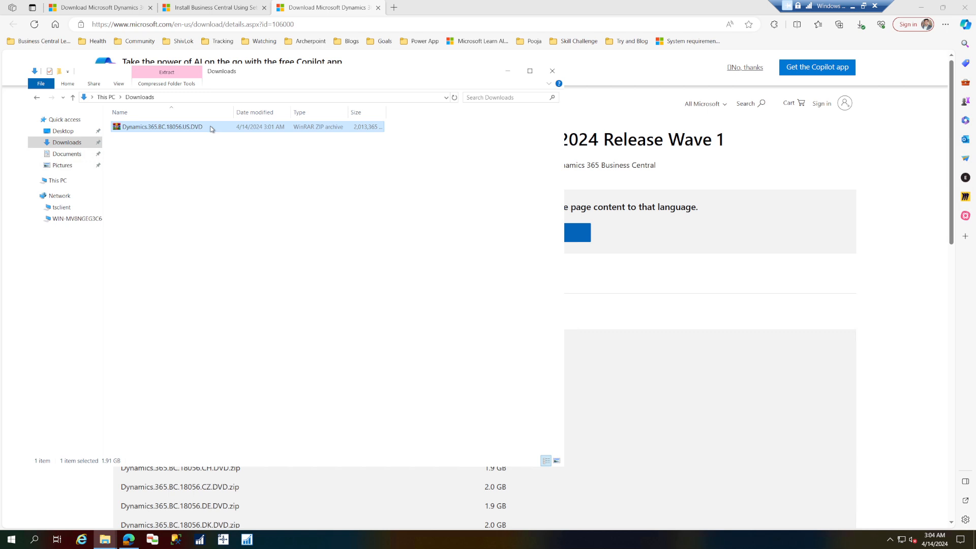
right_click(209, 126)
left_click(239, 323)
key("alt+Return")
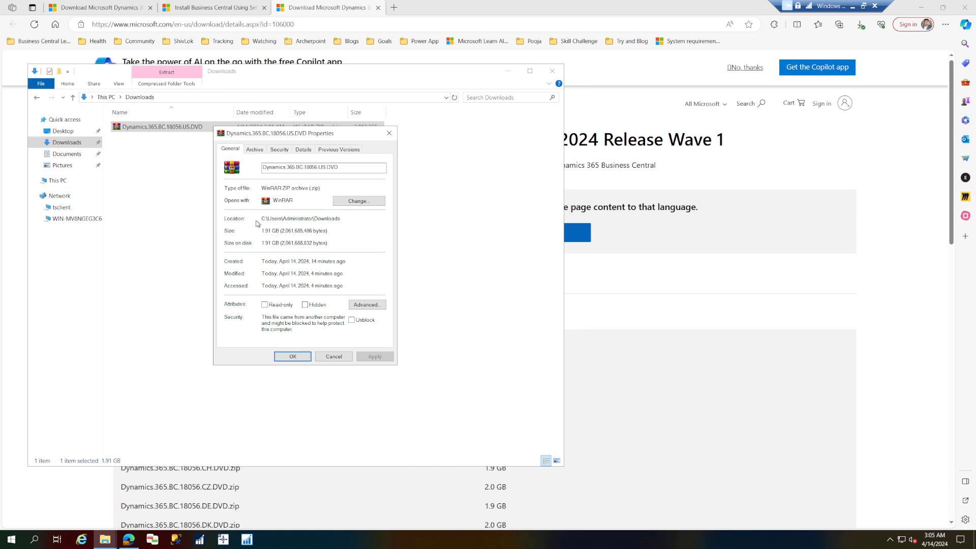
left_click_drag(264, 220, 379, 225)
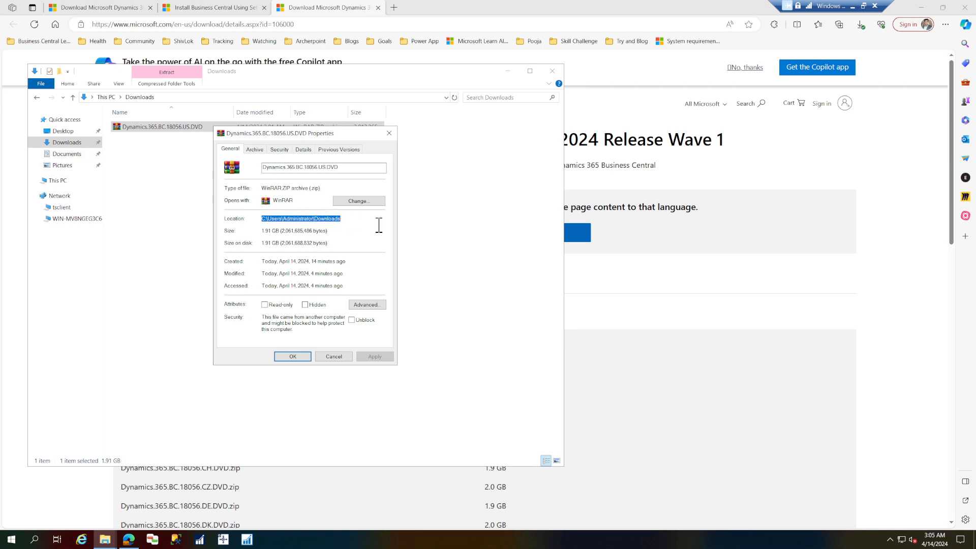
left_click(390, 133)
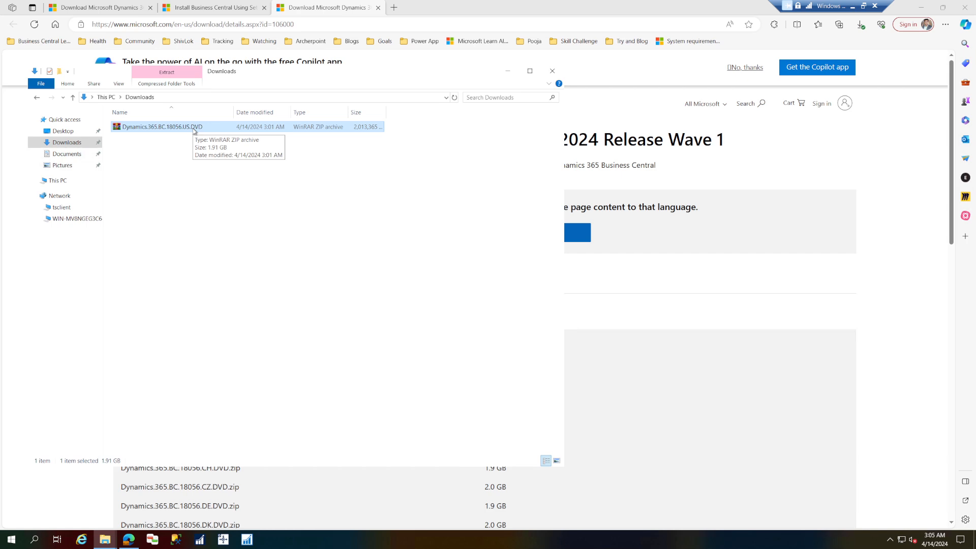
- Move the Dynamics.365.BC.18056.US.DVD archive from Downloads to the root of Local Disk (C:)
right_click(194, 130)
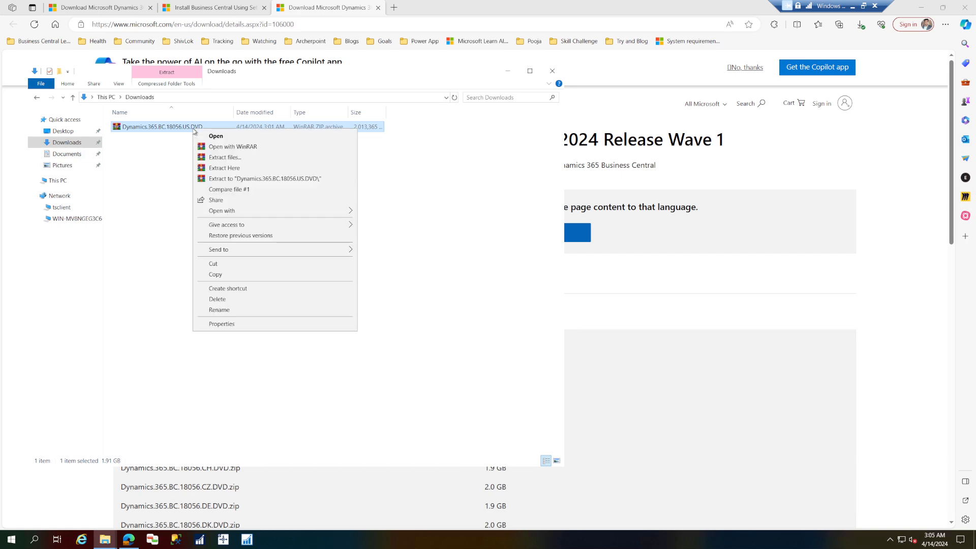
left_click(222, 266)
left_click(106, 539)
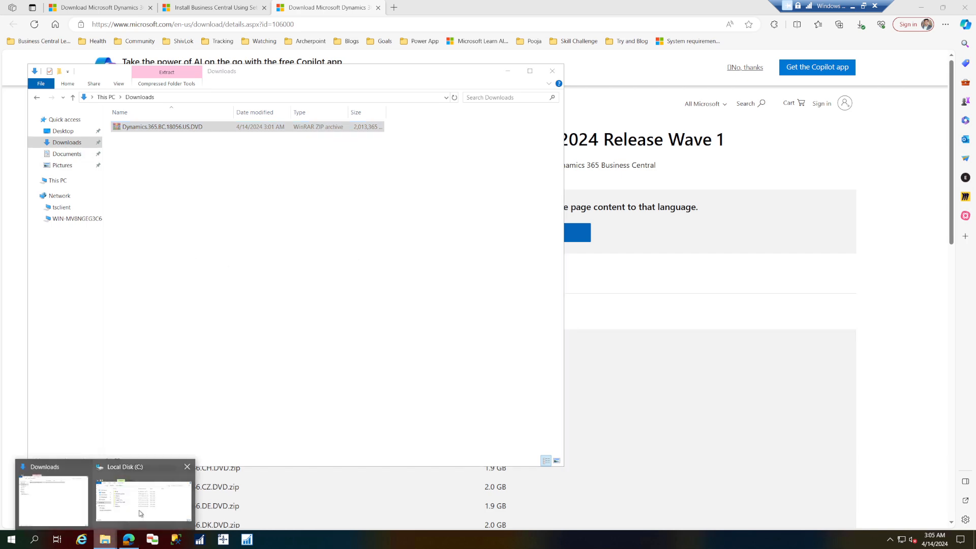
left_click(165, 495)
right_click(237, 425)
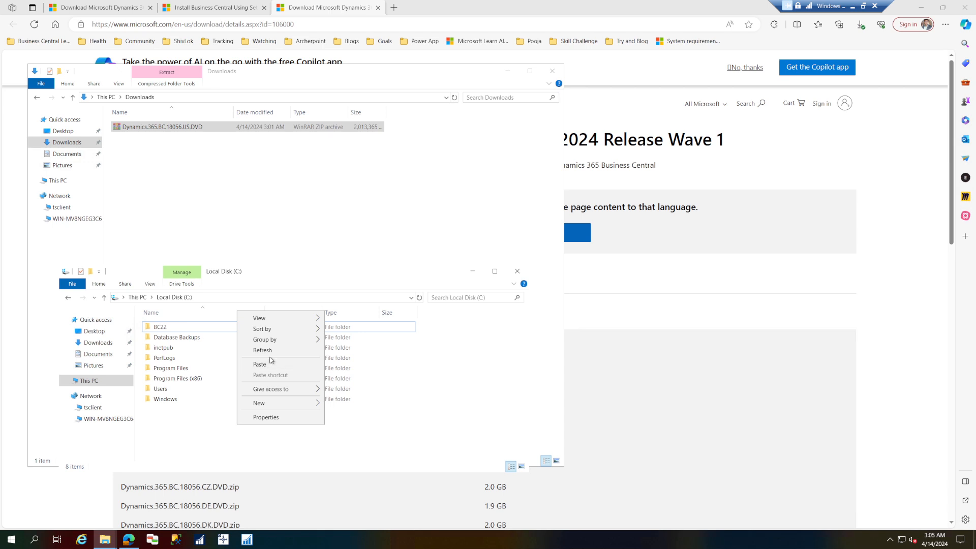
left_click(268, 366)
- Extract the archive on Local Disk (C:) into its own Dynamics.365.BC.18056.US.DVD folder and close the Downloads window
right_click(210, 409)
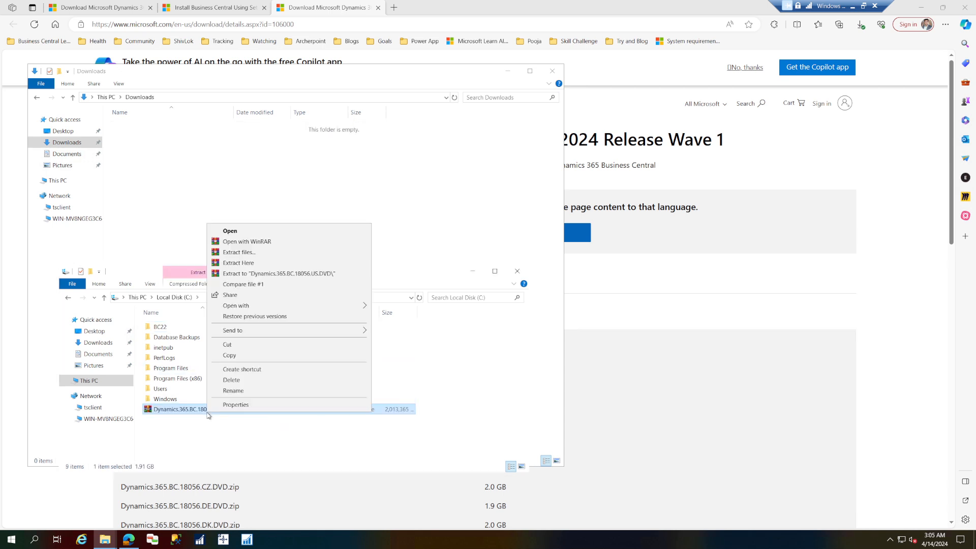
left_click(284, 274)
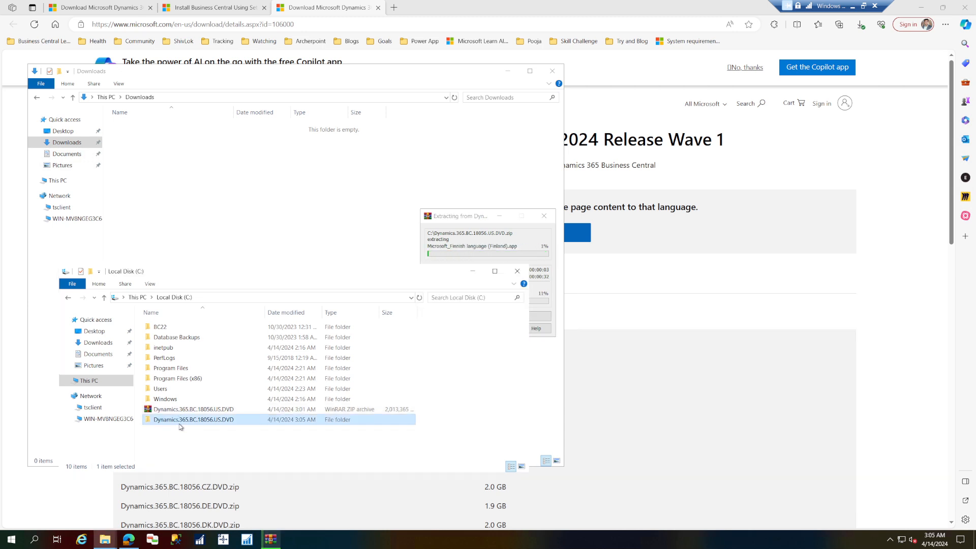
left_click(183, 421)
left_click(552, 70)
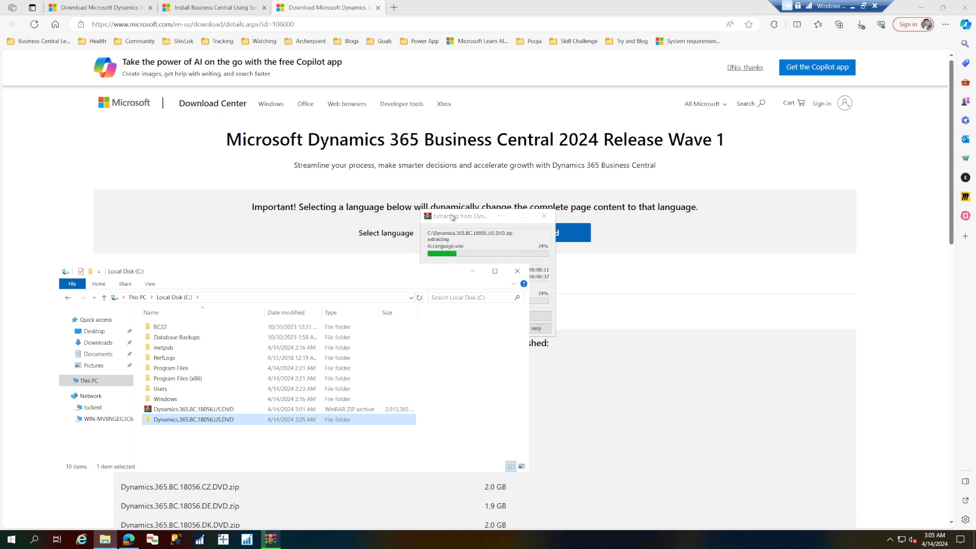
left_click(459, 235)
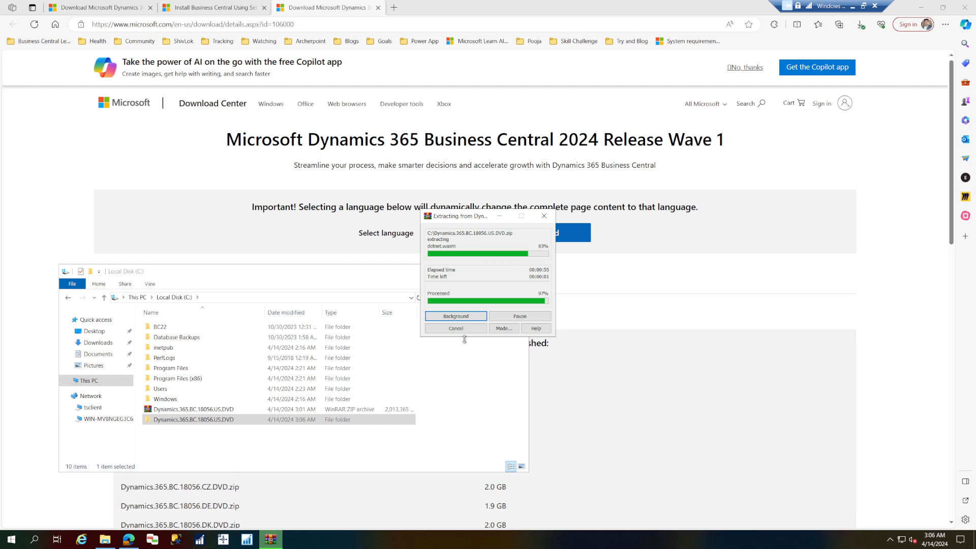
left_click_drag(466, 337, 465, 369)
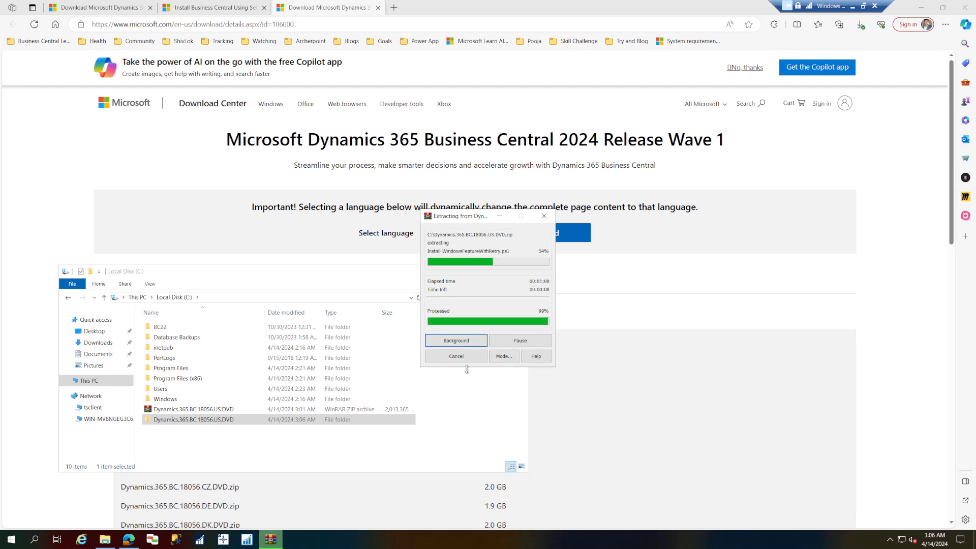
- Rename the extracted Dynamics.365.BC.18056.US.DVD folder as BC24-CU0
left_click(180, 421)
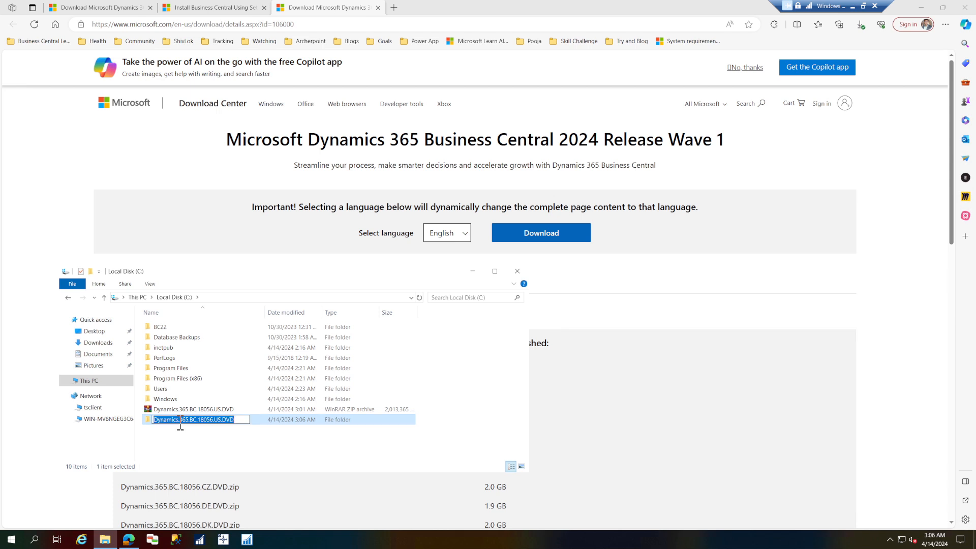
type("BC24")
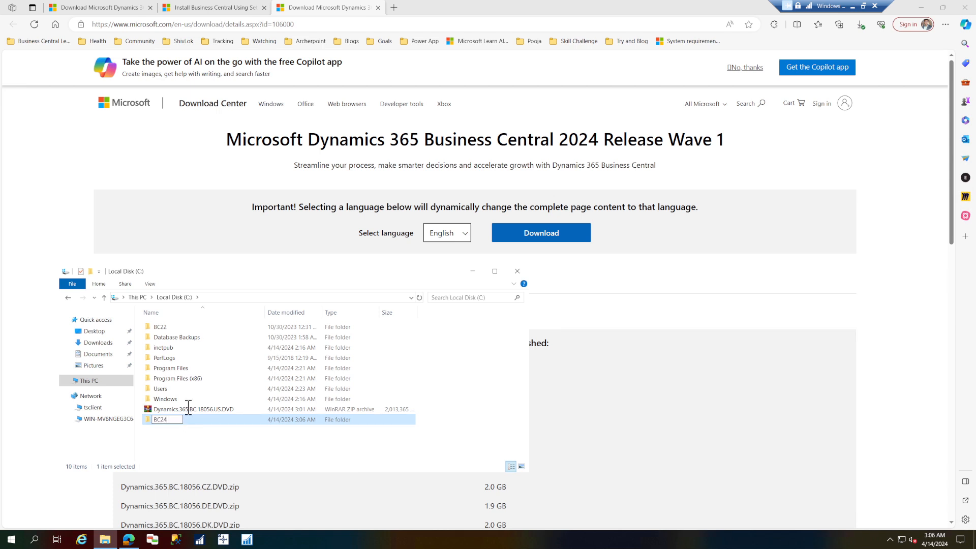
type("-")
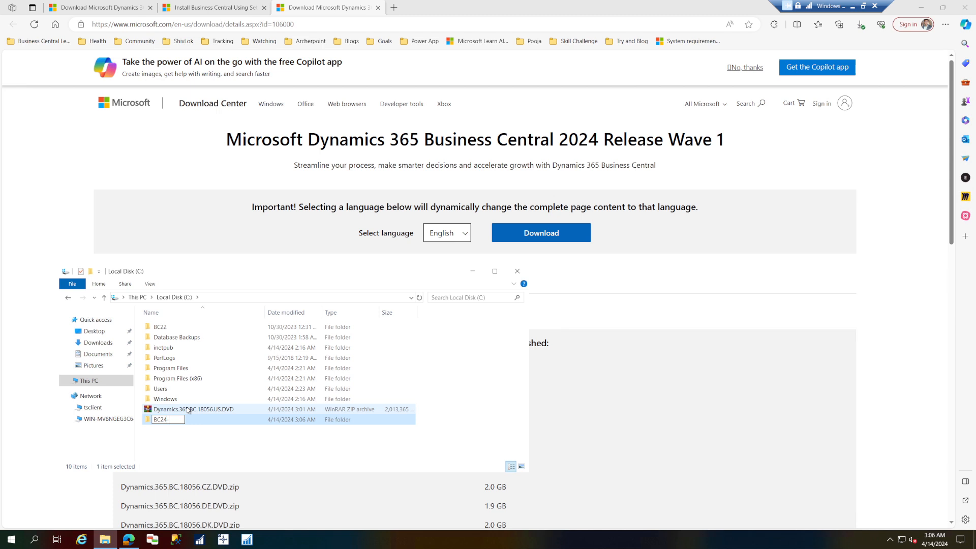
type("CU0")
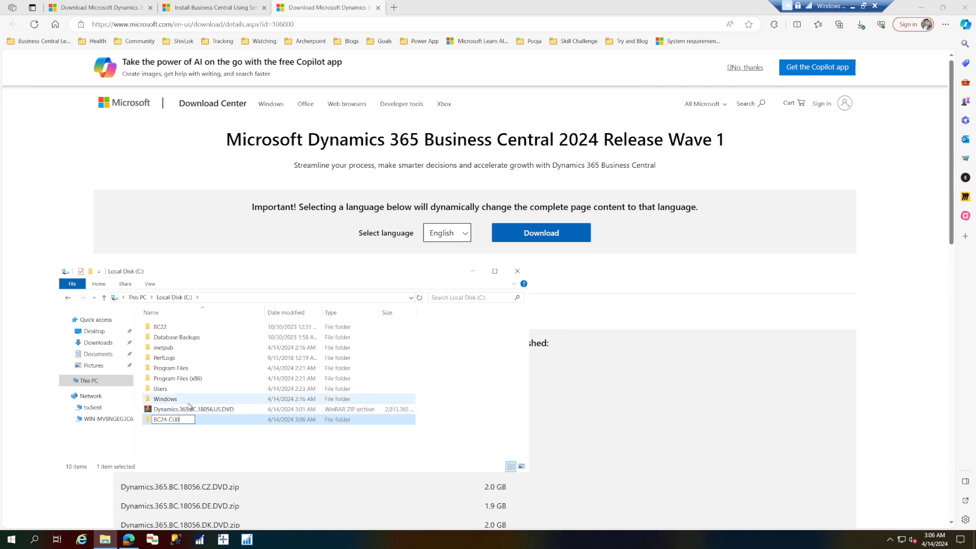
left_click(221, 446)
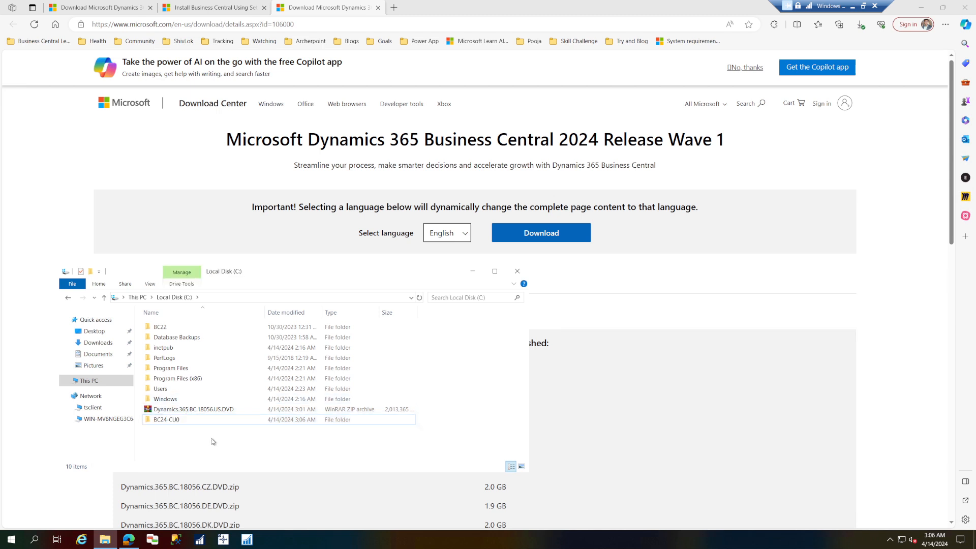
- Open the BC24-CU0 folder on Local Disk (C:) and show its contents as extra large icons in a maximized window
double_click(178, 422)
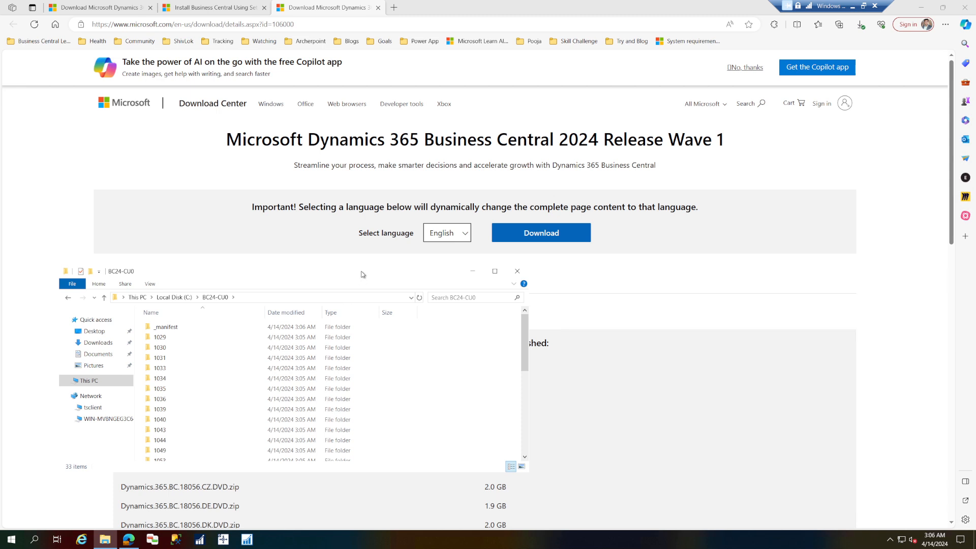
left_click_drag(363, 275, 390, 156)
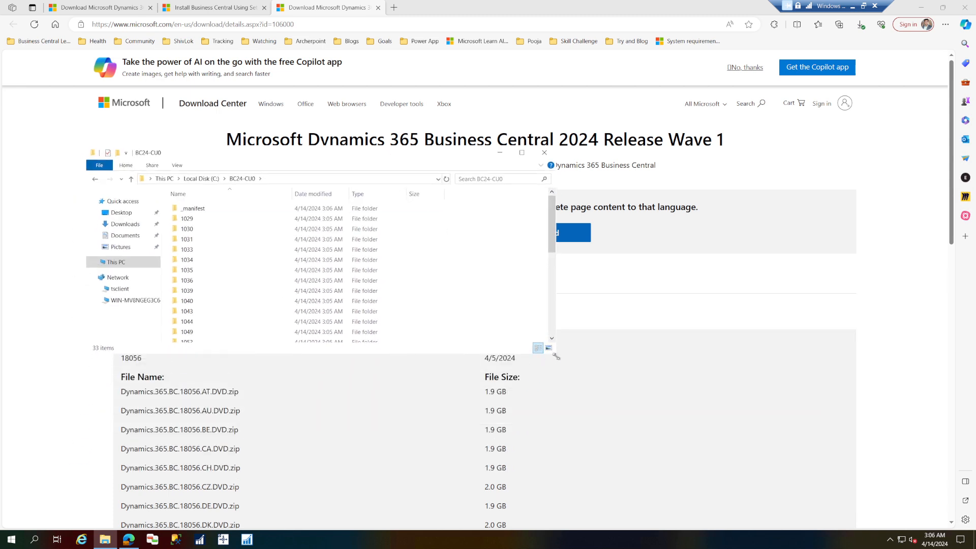
left_click_drag(557, 356, 728, 478)
right_click(553, 322)
mouse_move(589, 332)
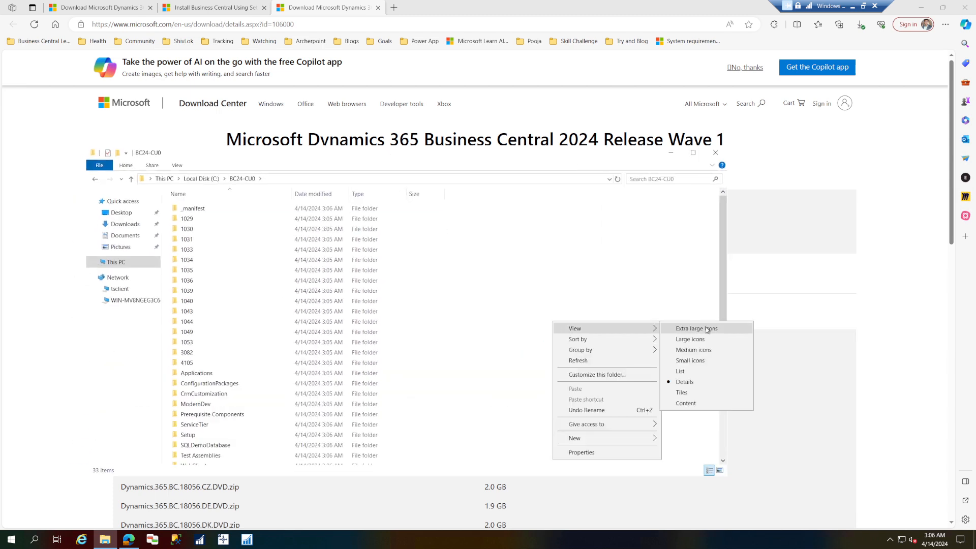
left_click(707, 330)
scroll(556, 334, "down", 10)
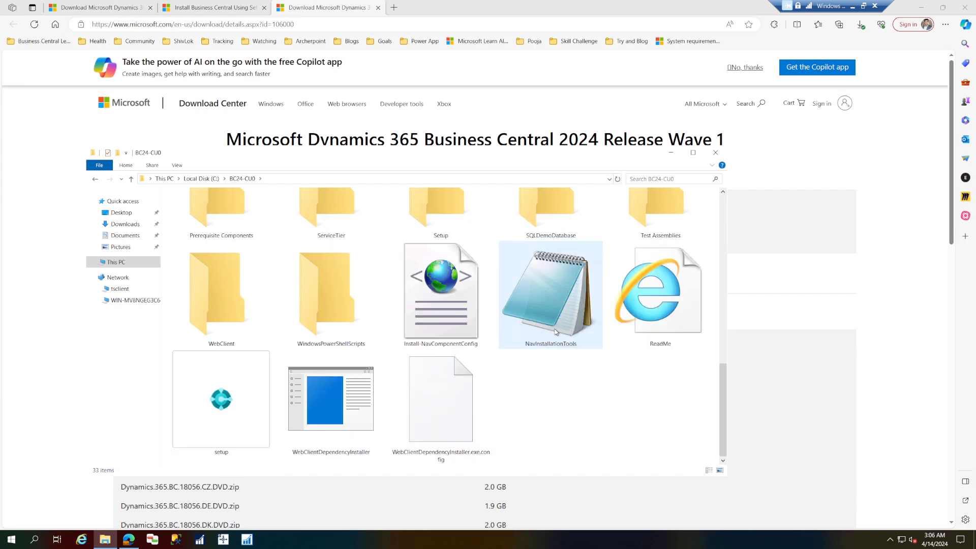
double_click(185, 153)
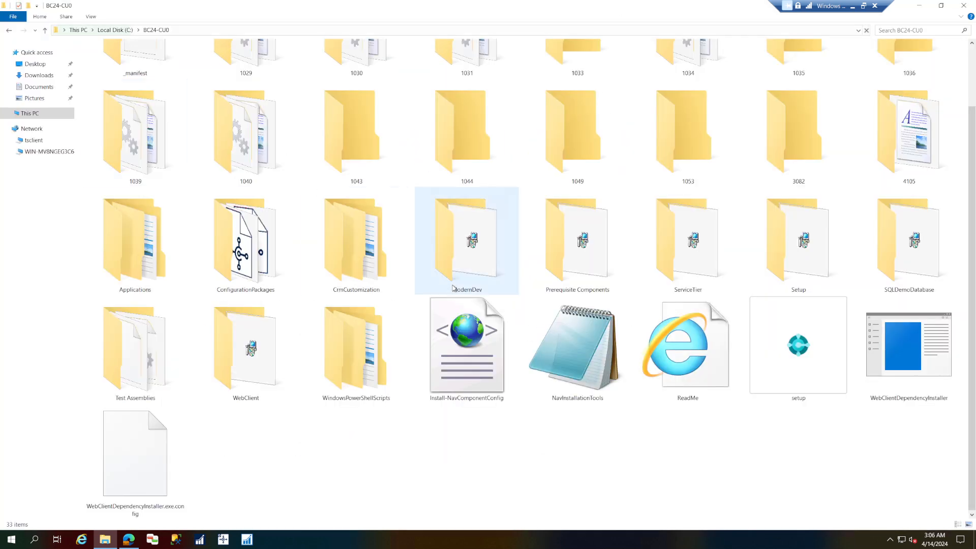
- Run the setup application from the BC24-CU0 folder as administrator and minimize the folder window
scroll(454, 288, "up", 2)
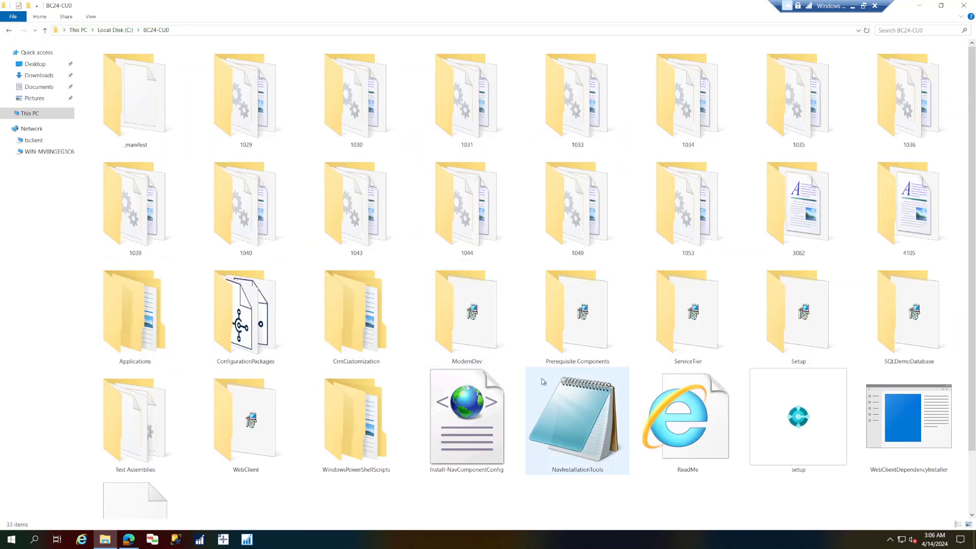
scroll(541, 379, "down", 2)
right_click(791, 368)
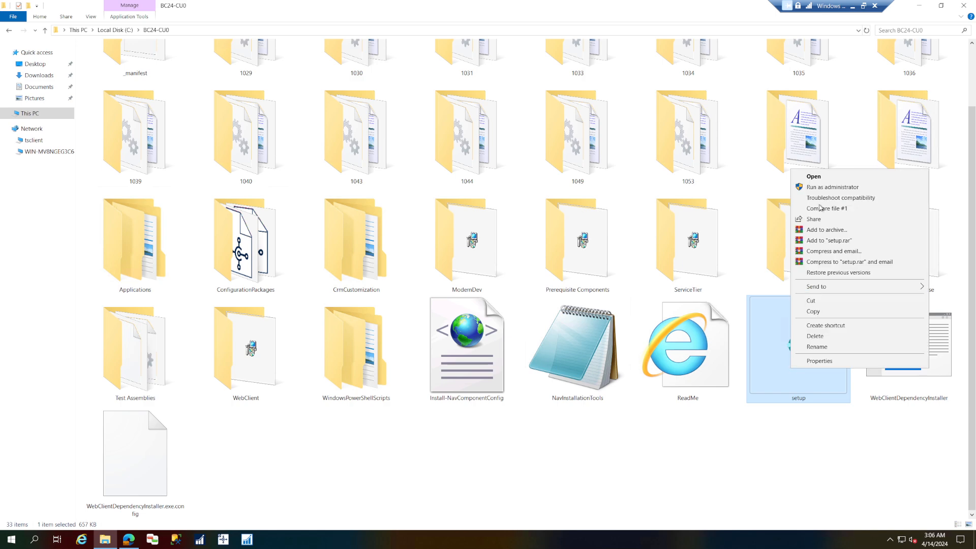
left_click(827, 187)
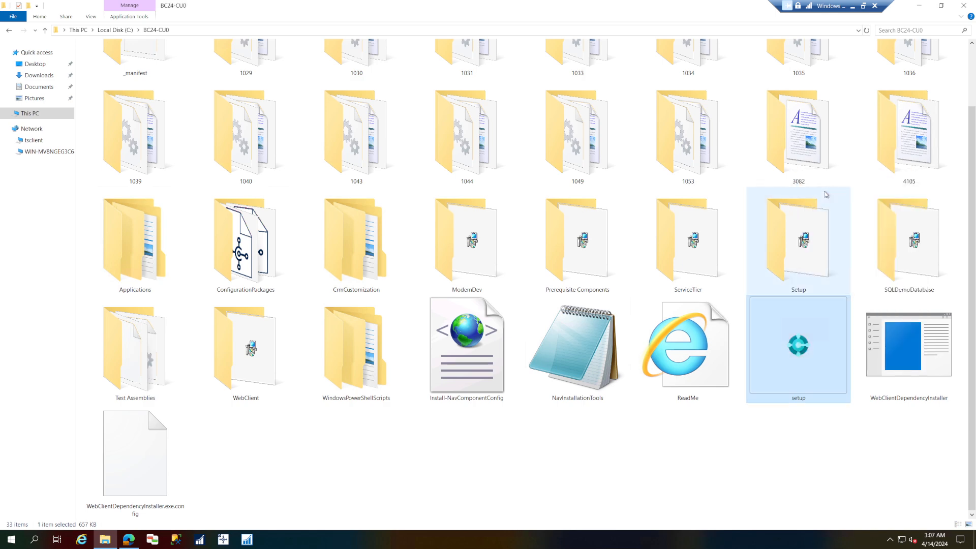
left_click(920, 6)
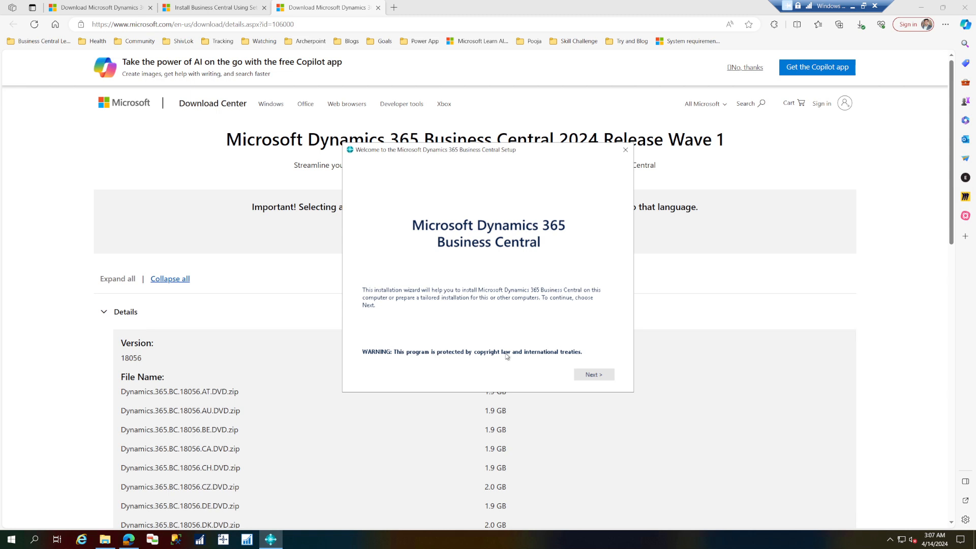
- Continue past the Business Central Setup welcome page, minimize the browser and look through the software license terms
left_click(599, 378)
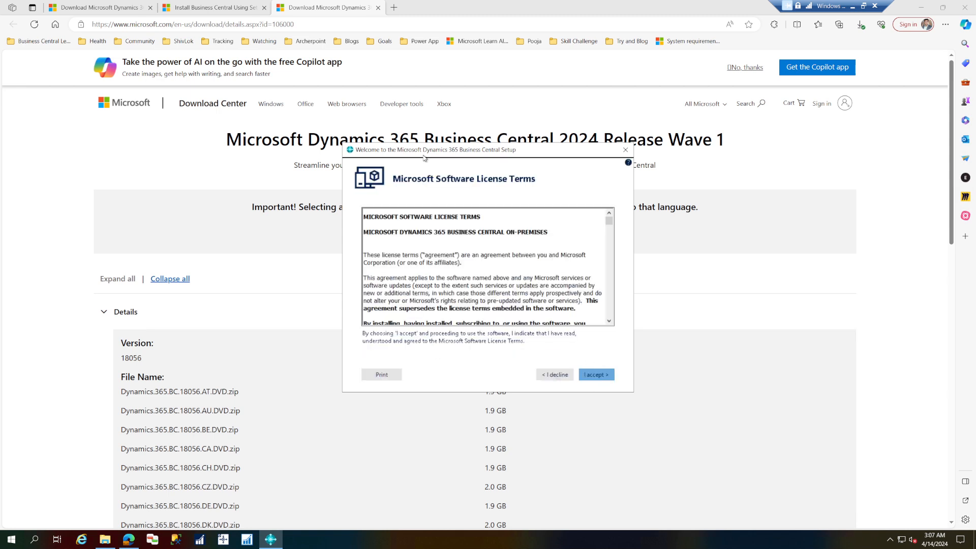
left_click(920, 8)
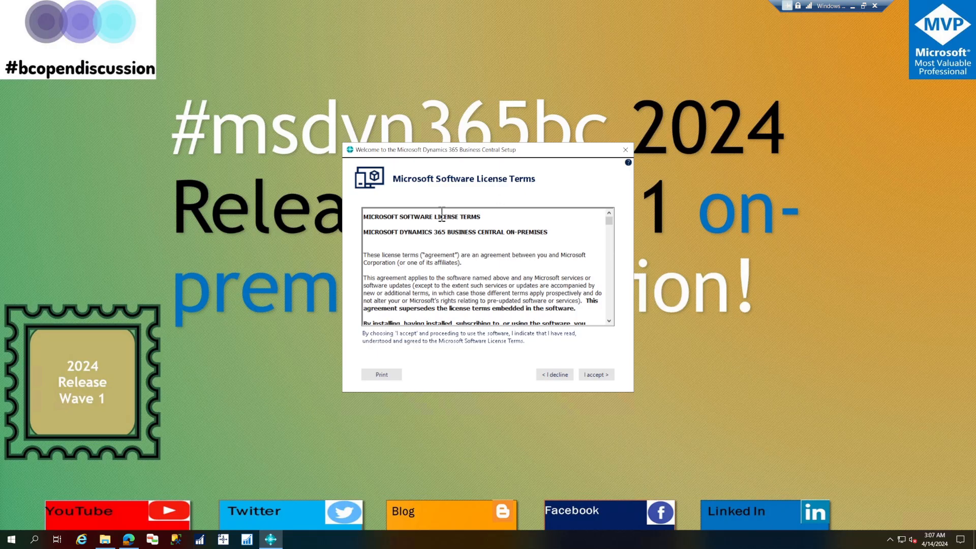
left_click_drag(435, 217, 492, 300)
scroll(491, 300, "down", 10)
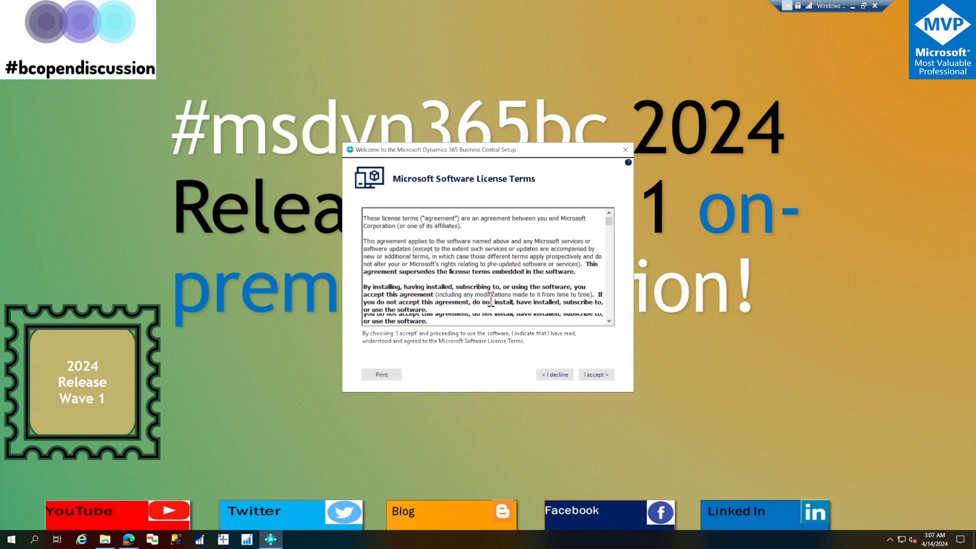
- Accept the license terms and proceed through Advanced installation options to Choose an installation option
left_click(596, 374)
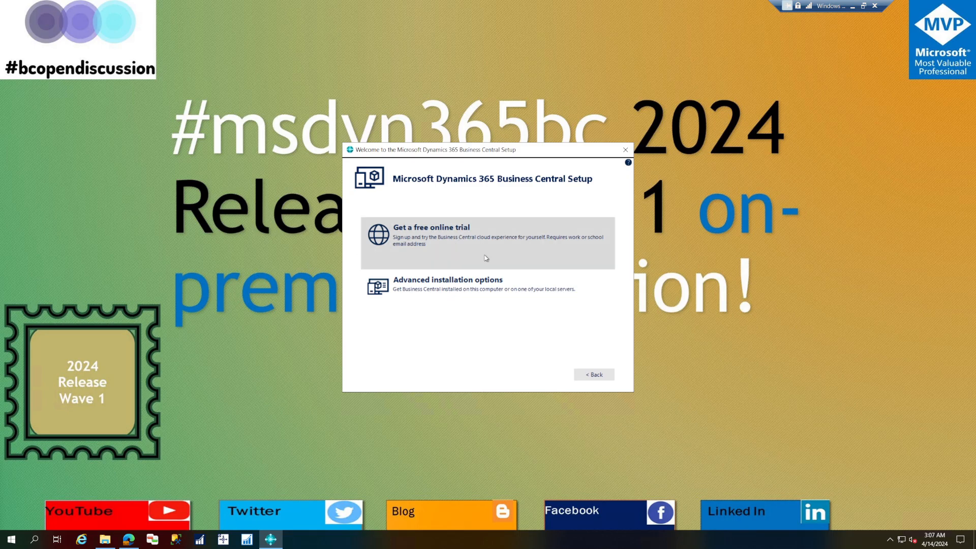
left_click(490, 306)
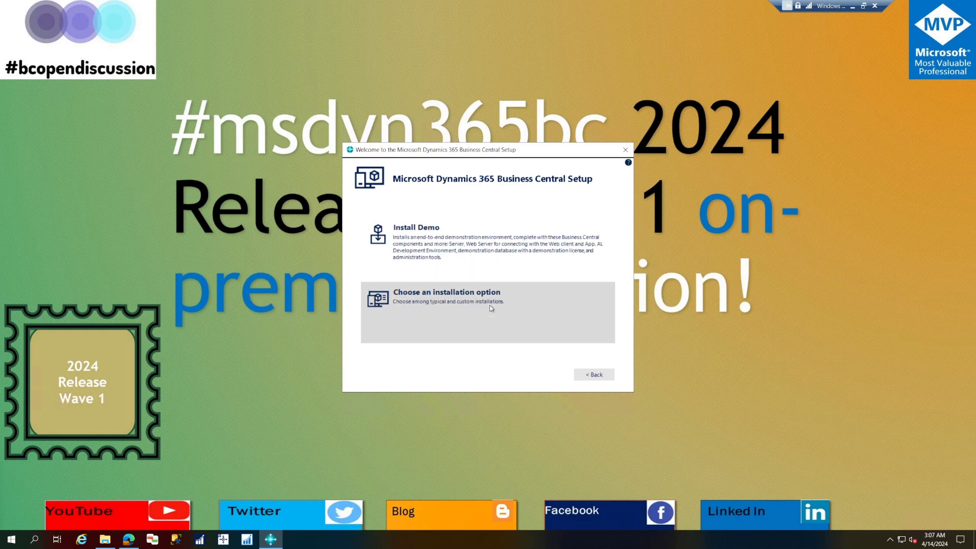
left_click(497, 332)
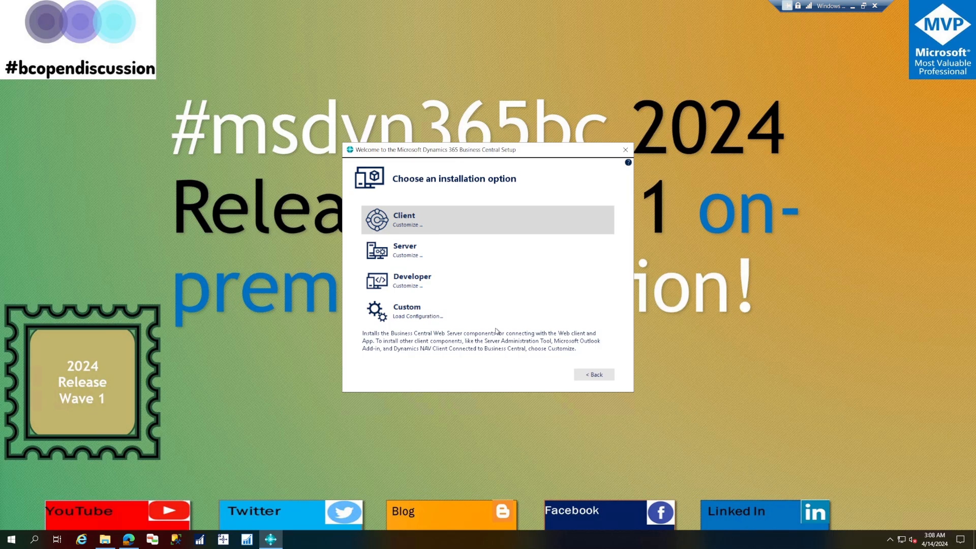
- Review the components included in the Client installation option and return to the list of options
left_click(406, 226)
left_click(416, 225)
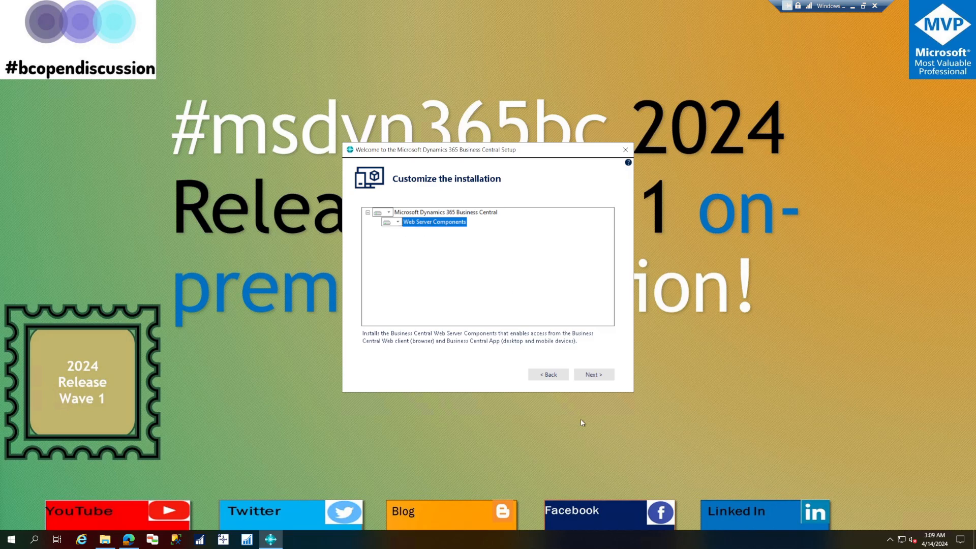
left_click(553, 376)
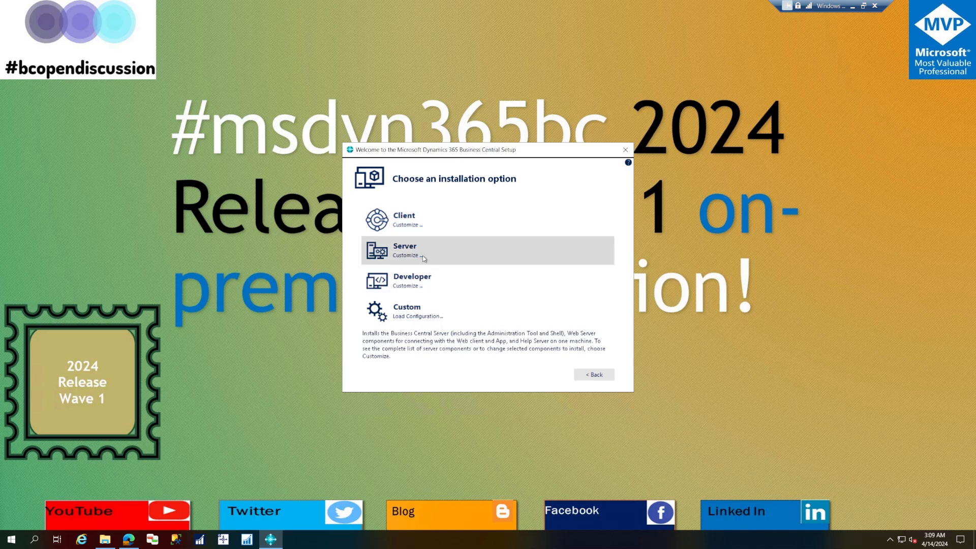
- Examine the Server option's components, including those under Server and SQL Server Database Components, and return to the installation options
left_click(407, 256)
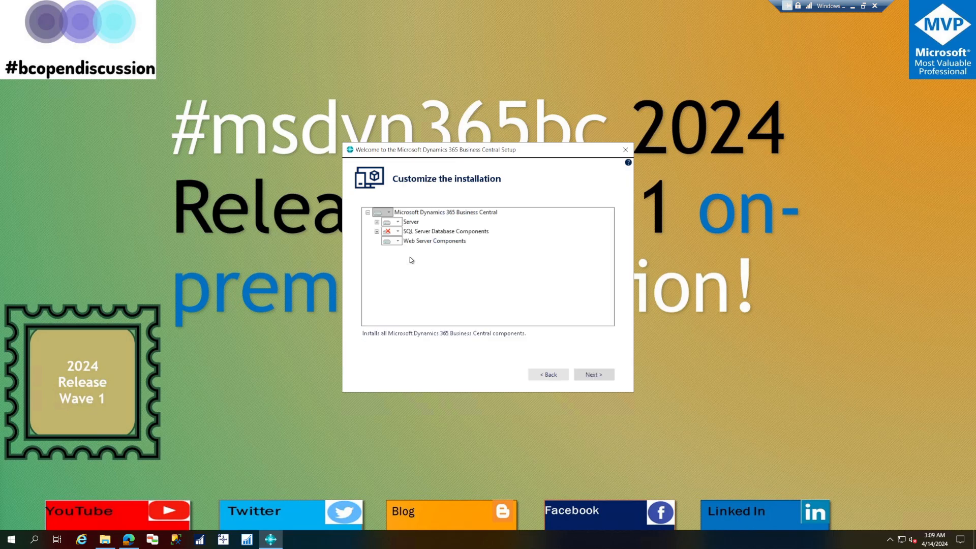
left_click(407, 223)
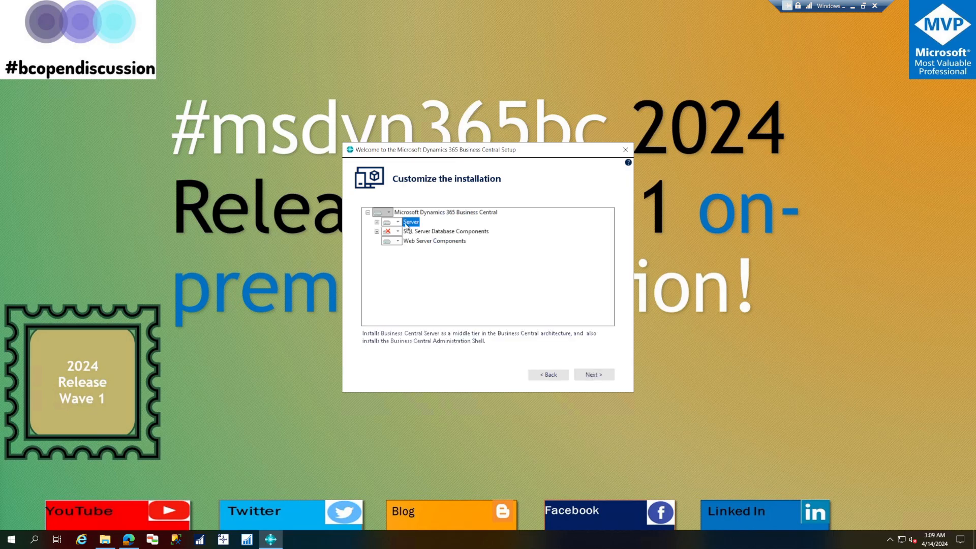
left_click(377, 223)
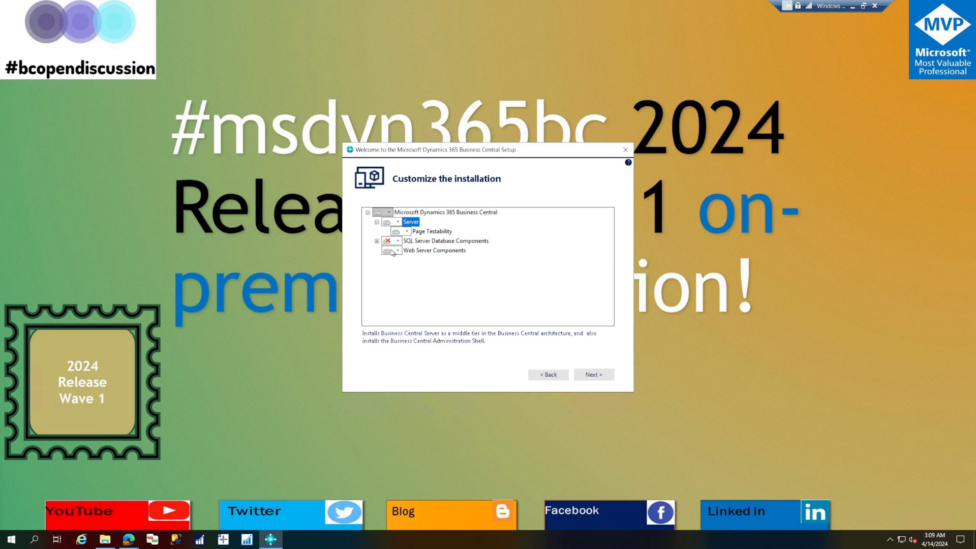
left_click(416, 251)
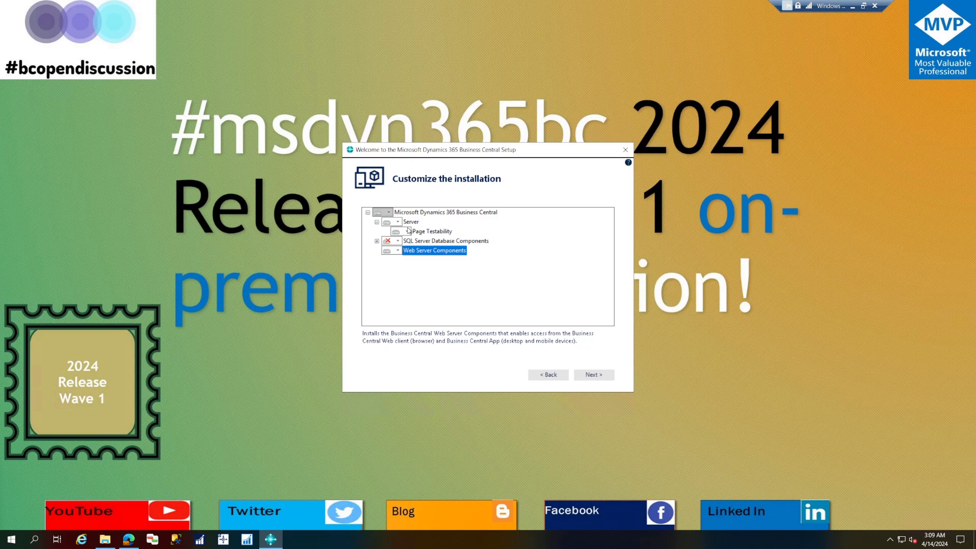
left_click(464, 242)
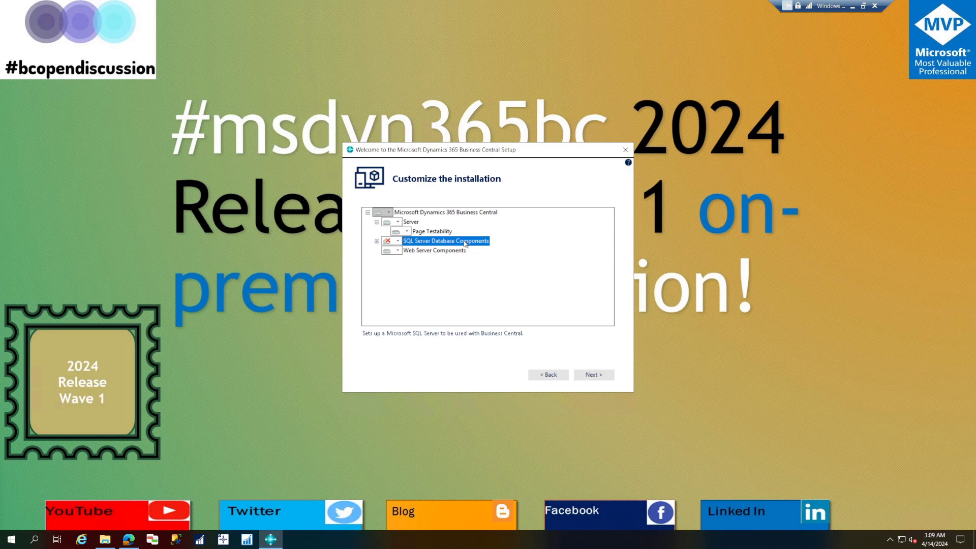
left_click(377, 241)
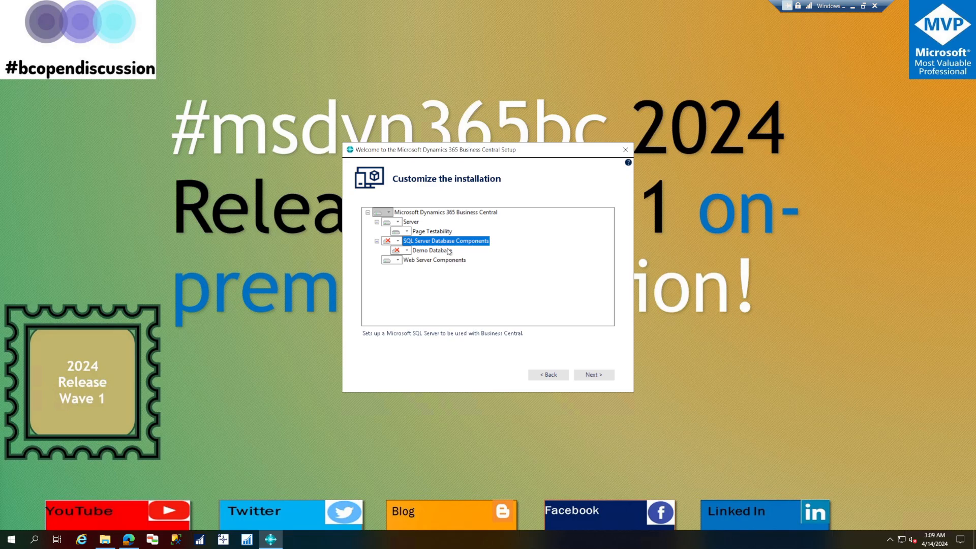
left_click(448, 251)
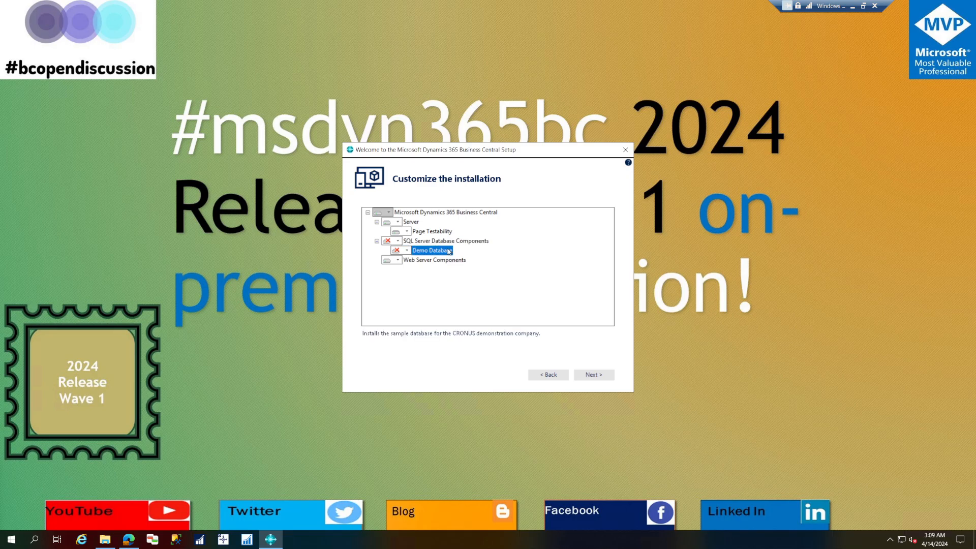
left_click(549, 374)
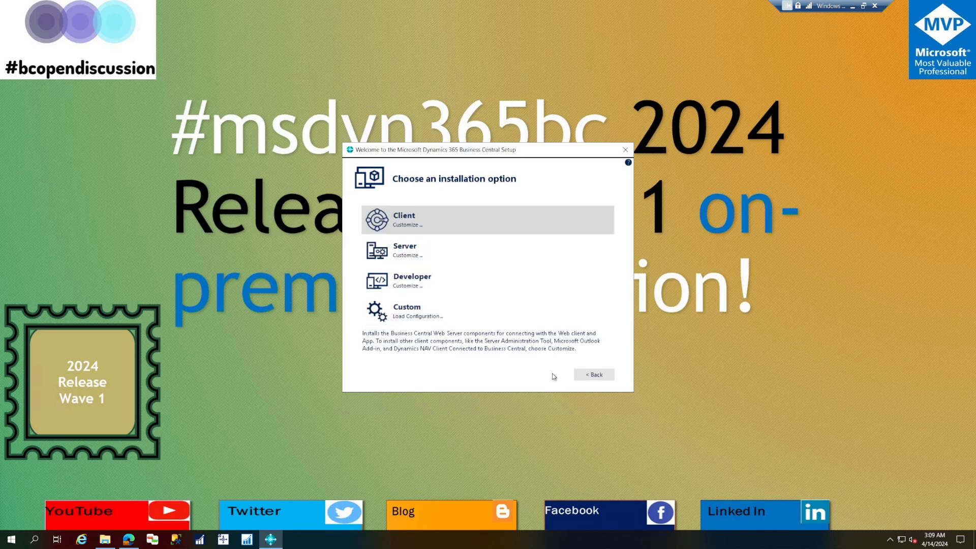
- Choose to customize the Developer installation, check its Server and SQL Server Database subcomponents, and continue to the installation parameters
left_click(414, 288)
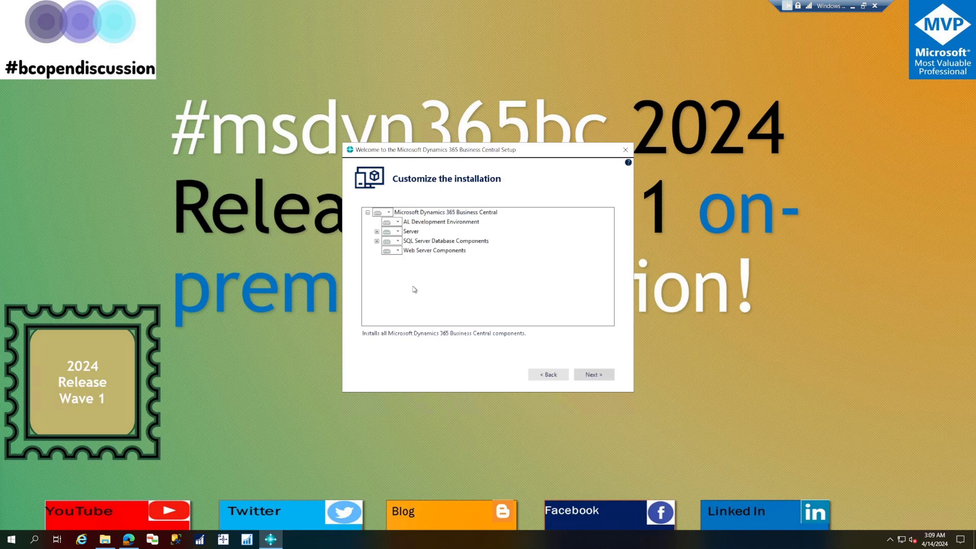
left_click(377, 241)
left_click(377, 232)
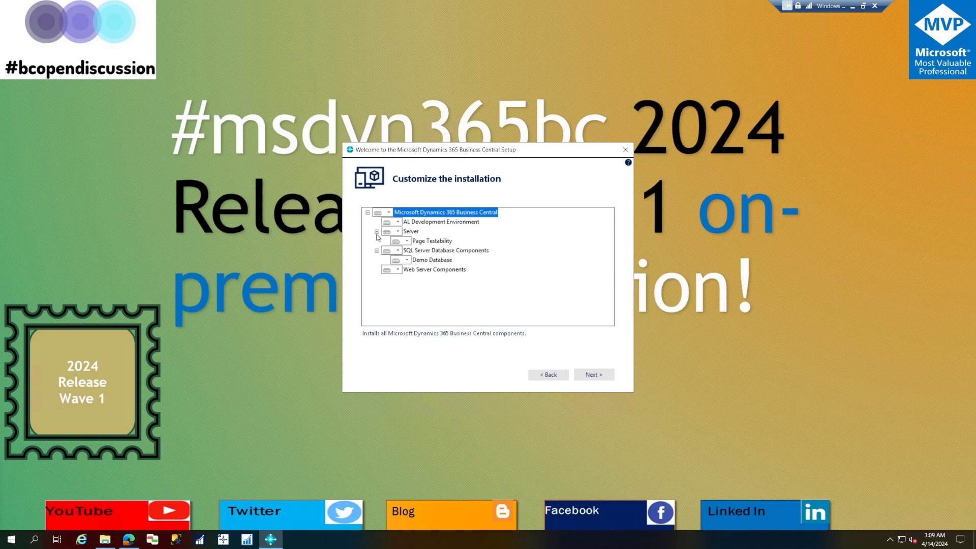
left_click(376, 232)
left_click(377, 241)
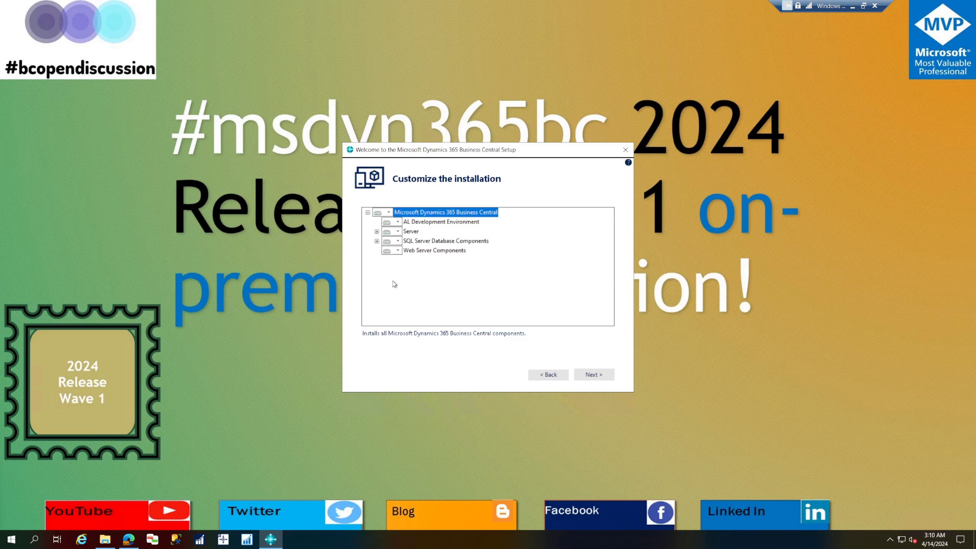
left_click(593, 374)
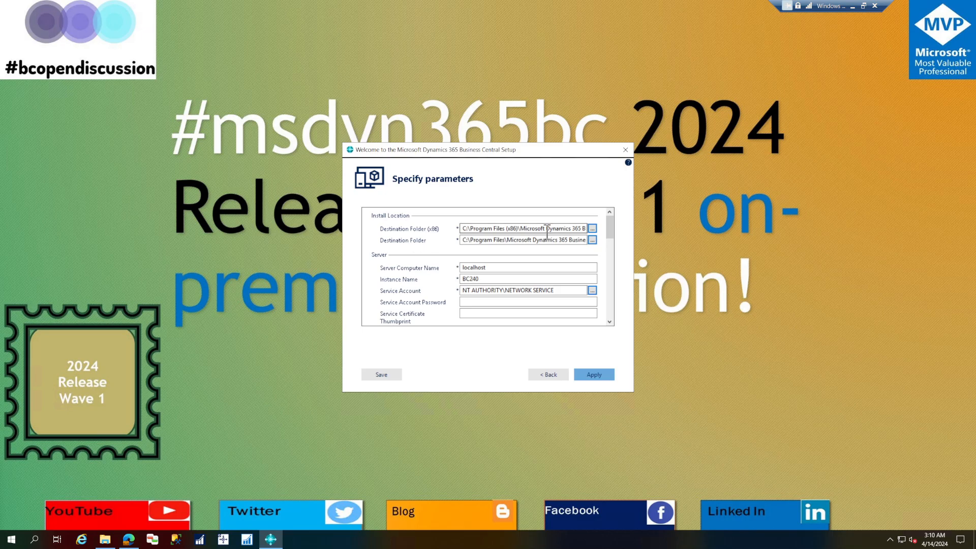
- Check the full 32-bit and 64-bit destination folder paths, and bring the Server parameters into view
left_click(529, 228)
left_click_drag(529, 228, 660, 228)
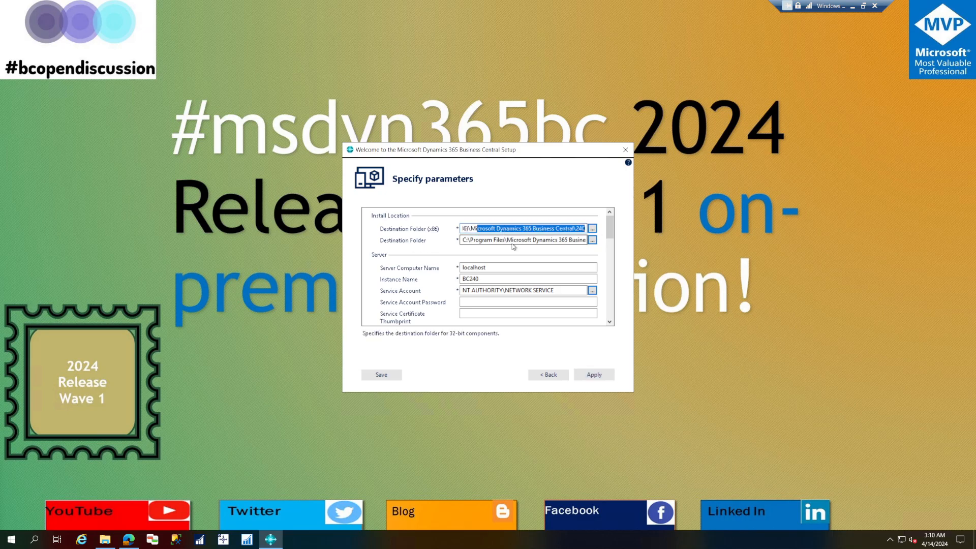
left_click_drag(521, 241, 655, 242)
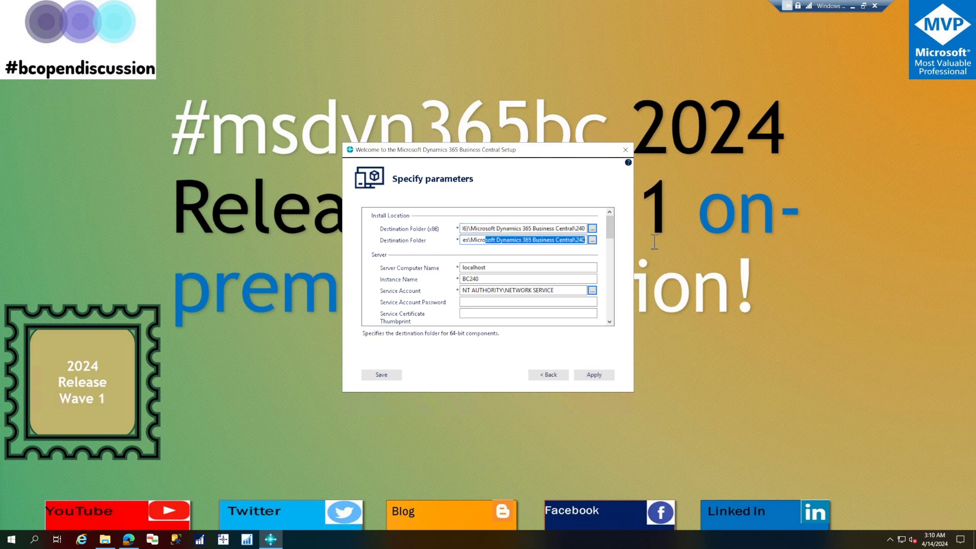
left_click(534, 240)
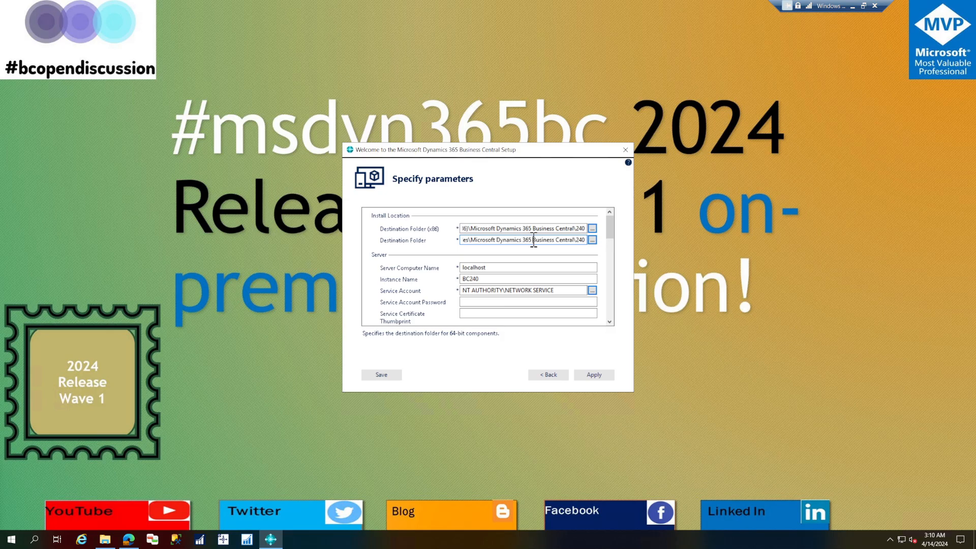
left_click_drag(534, 240, 385, 239)
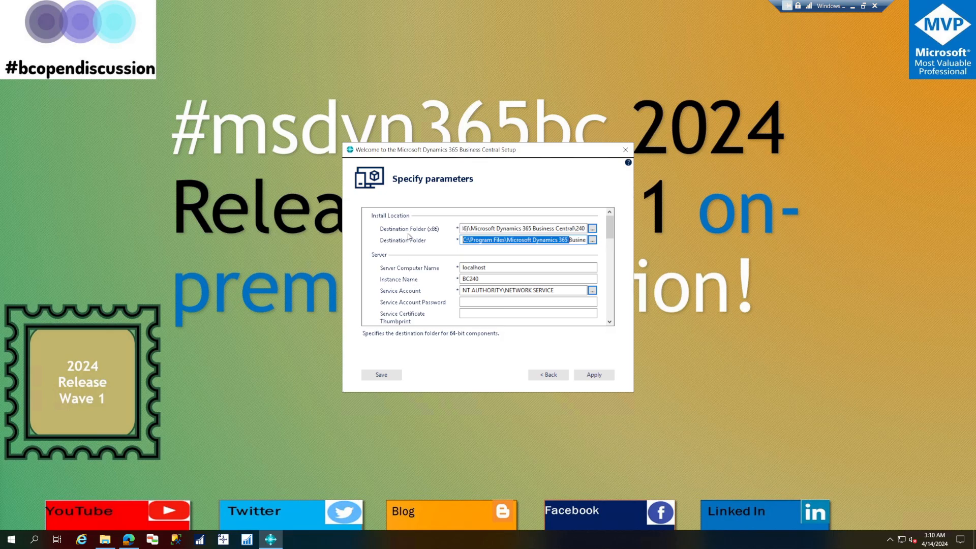
left_click(479, 240)
left_click_drag(480, 240, 612, 242)
left_click_drag(500, 229, 622, 234)
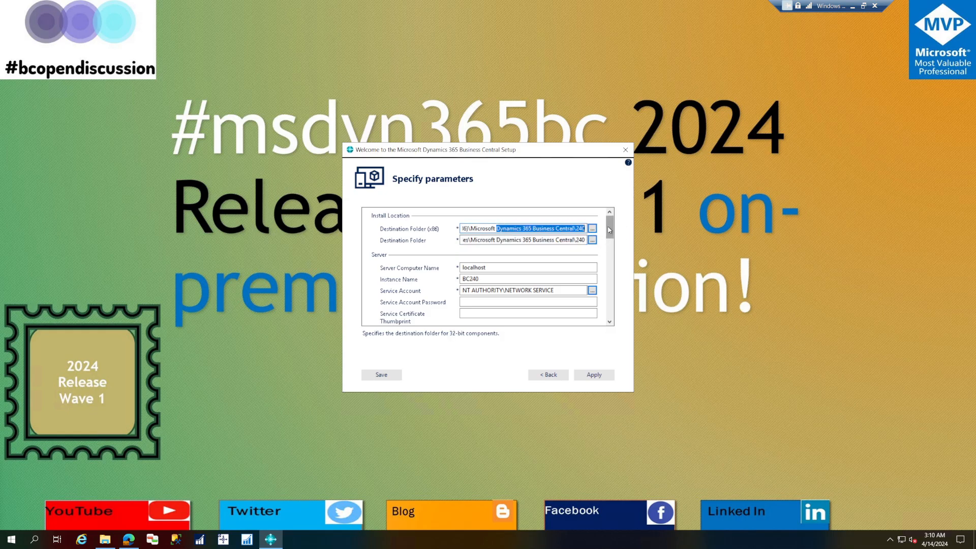
left_click_drag(610, 230, 611, 238)
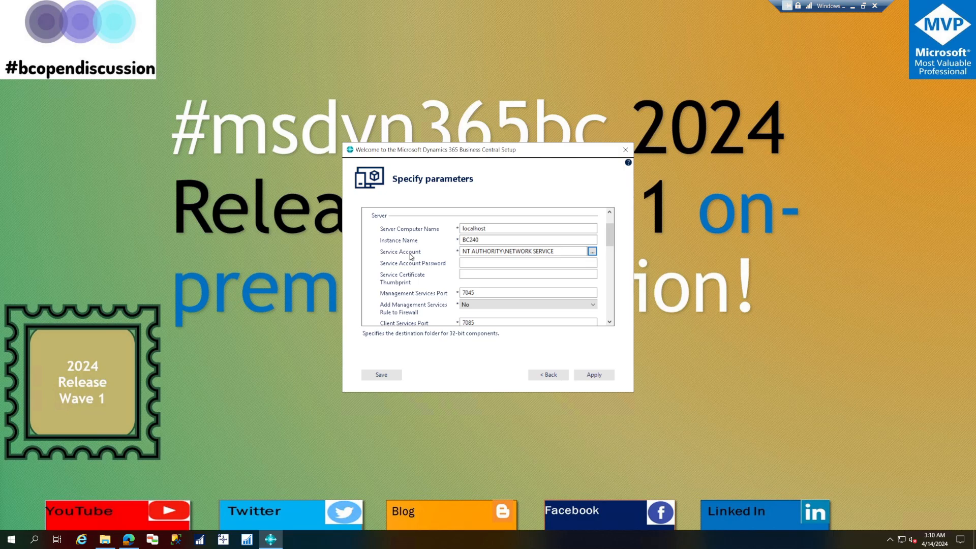
- Examine the descriptions of the Service Account, Service Account Password and Service Certificate Thumbprint parameters, and bring the service ports into view
left_click_drag(559, 251, 449, 262)
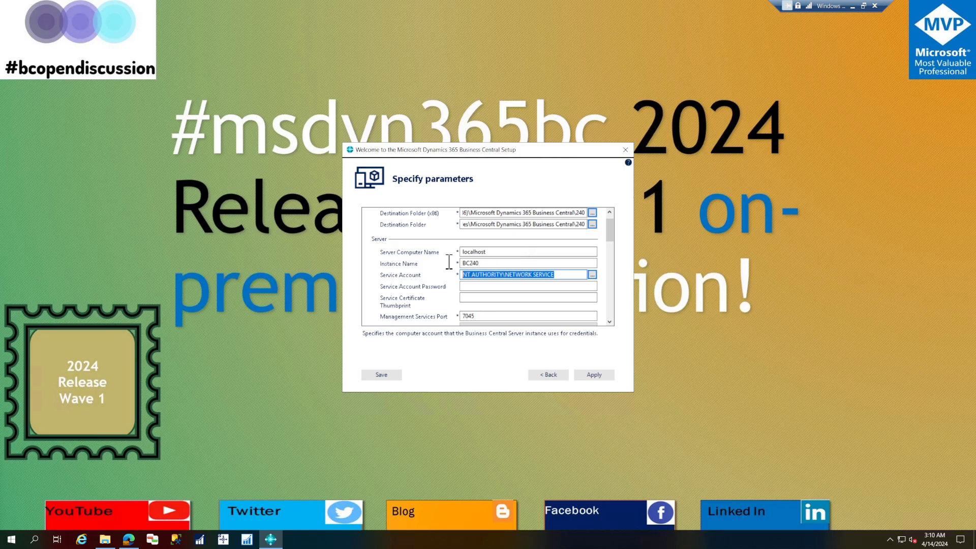
left_click(527, 287)
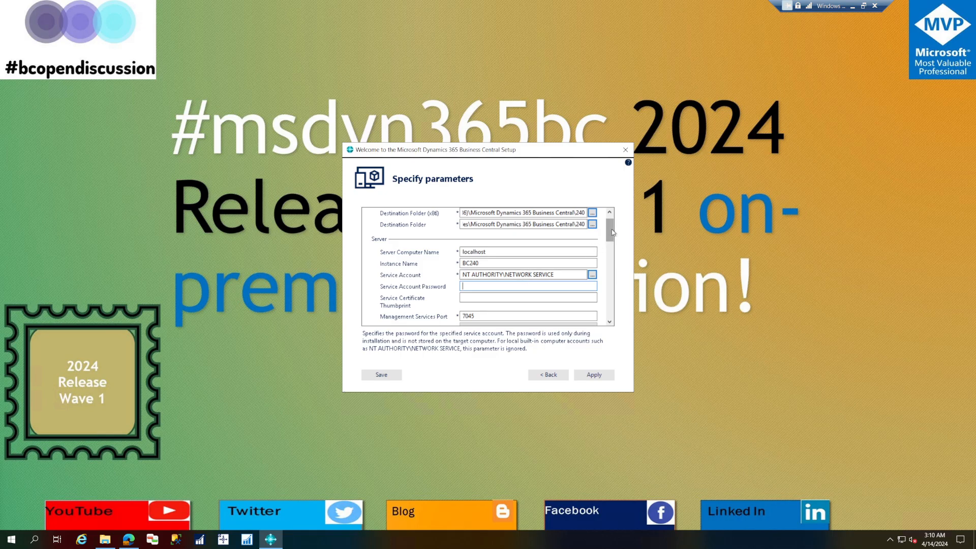
left_click_drag(612, 229, 612, 237)
left_click(511, 262)
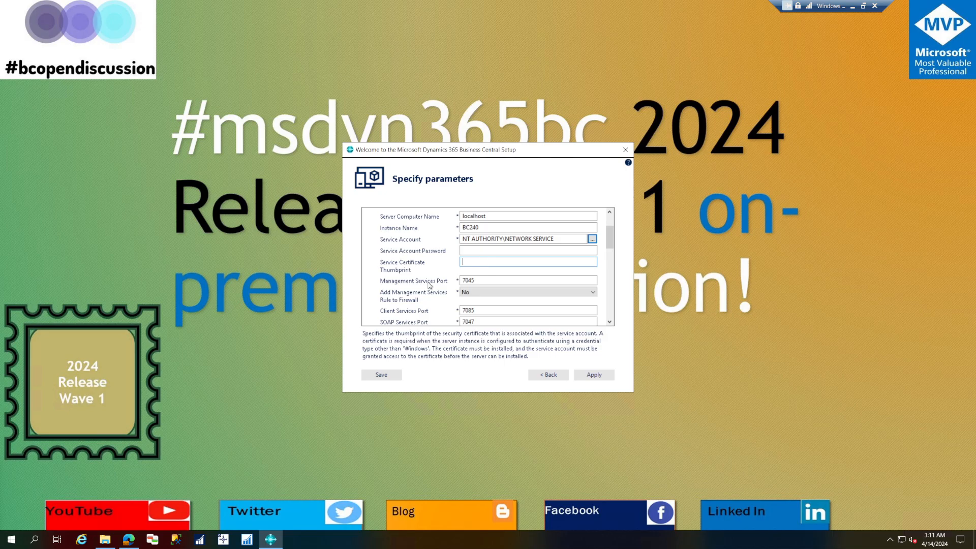
left_click_drag(612, 243, 614, 255)
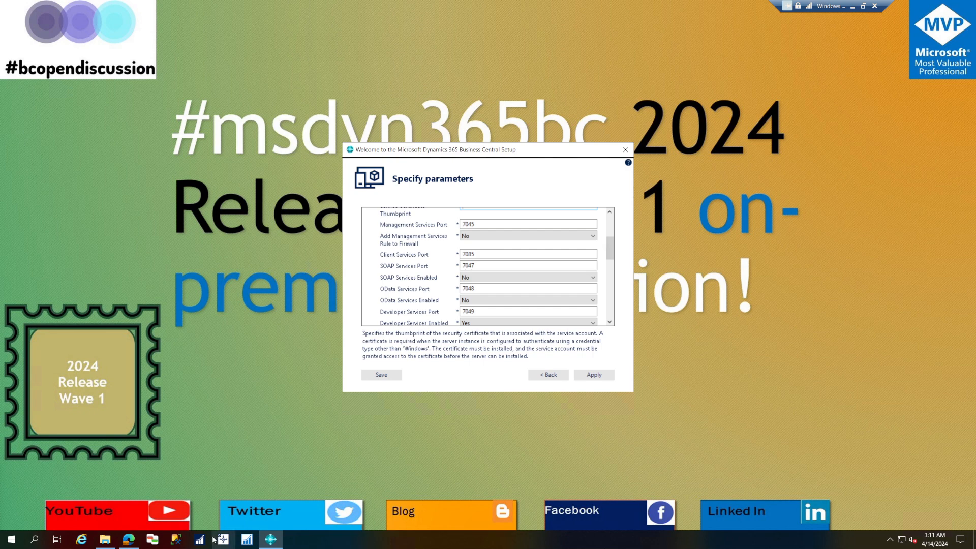
- Look up the default HTTP ports in the browser's Install Business Central Using Setup article, and return to Setup's Management Services Port
left_click(125, 546)
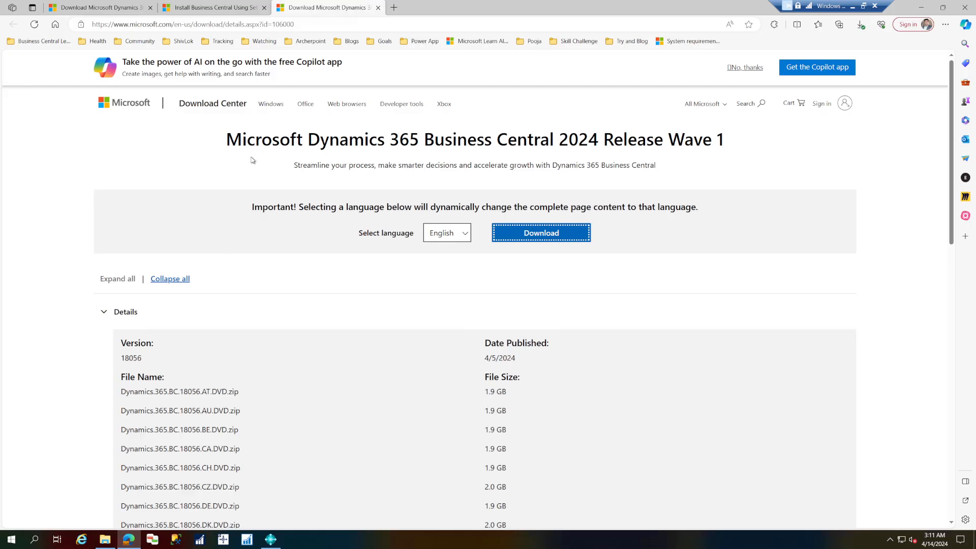
left_click(220, 9)
scroll(521, 251, "down", 7)
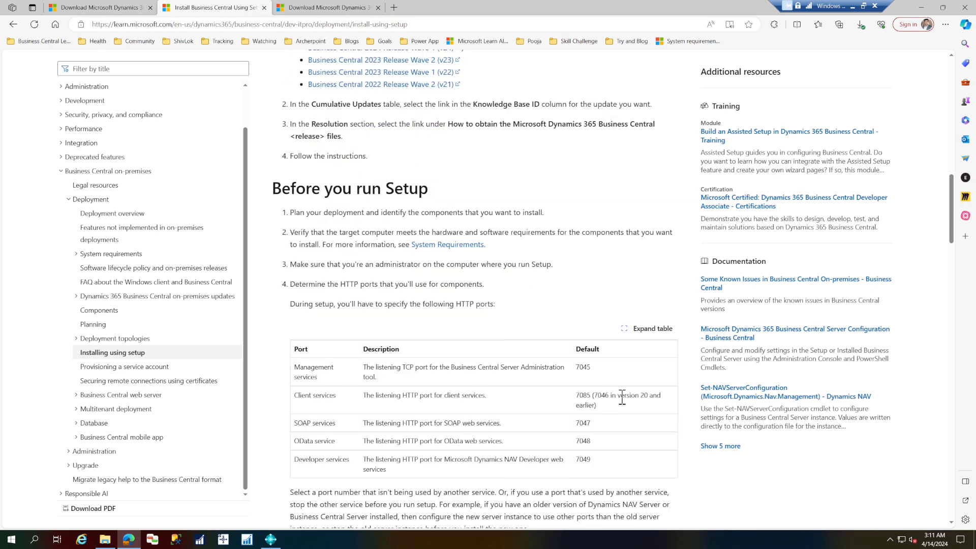
left_click_drag(618, 396, 586, 395)
double_click(606, 402)
left_click(926, 13)
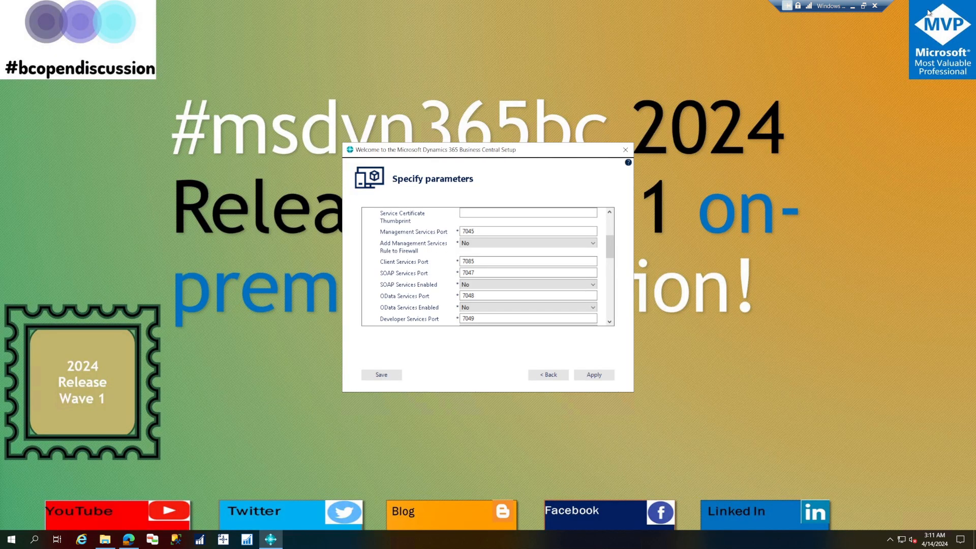
left_click(468, 232)
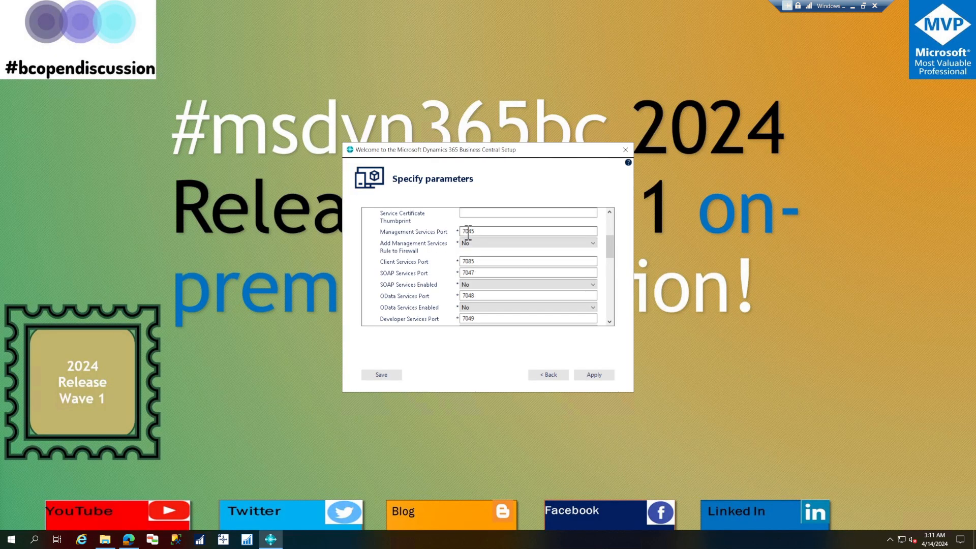
double_click(469, 232)
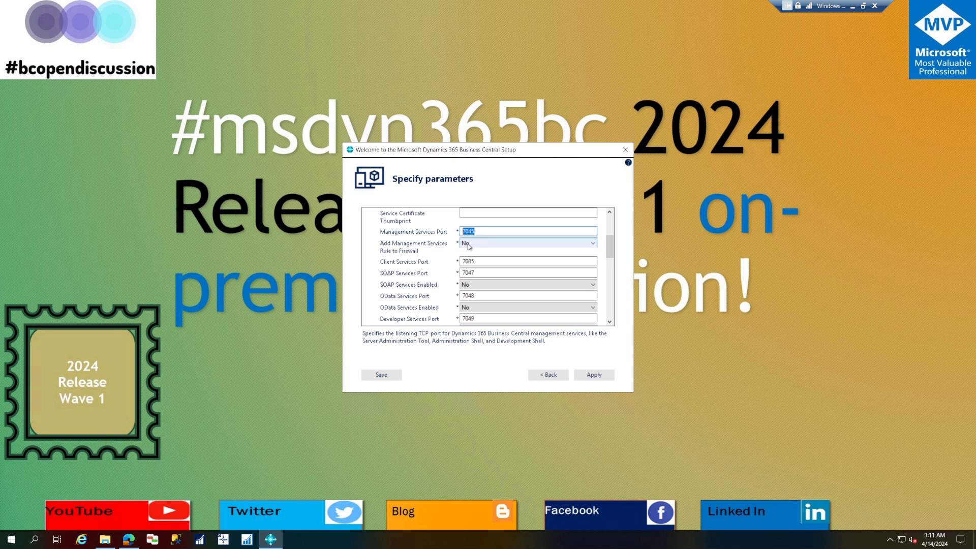
- Open the Start Menu location of the Business Central Administration Shell shortcut, rename it "Business Central Administration Shell - 22", and close the folder
left_click(11, 540)
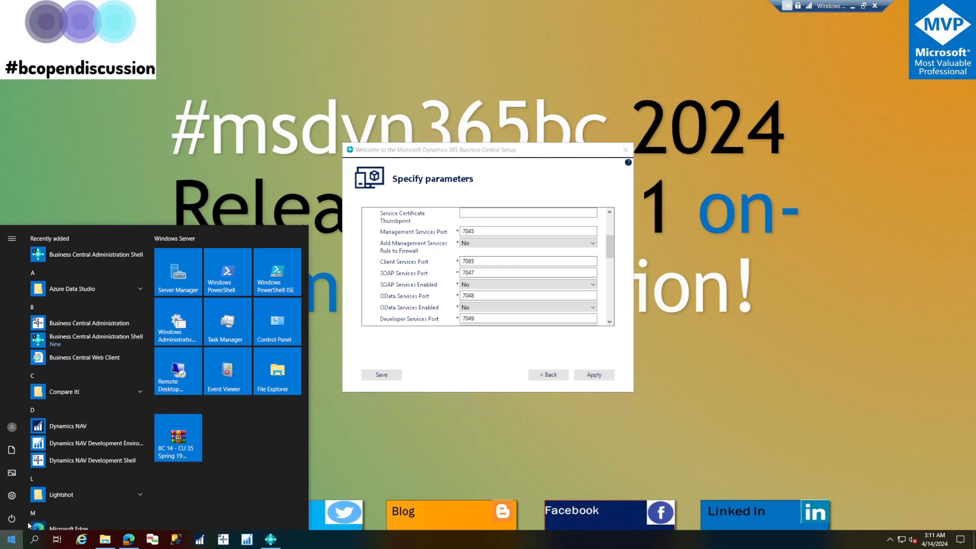
right_click(119, 344)
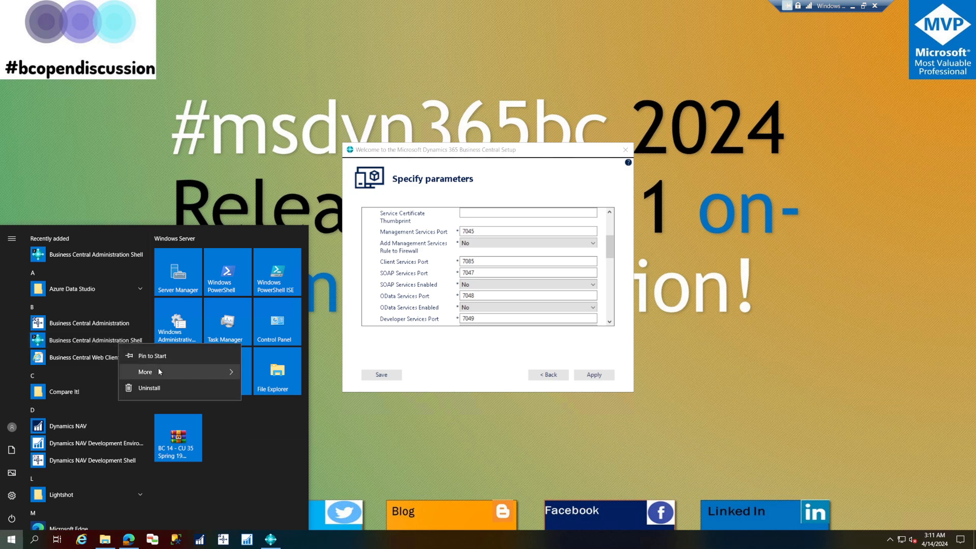
mouse_move(158, 371)
left_click(334, 422)
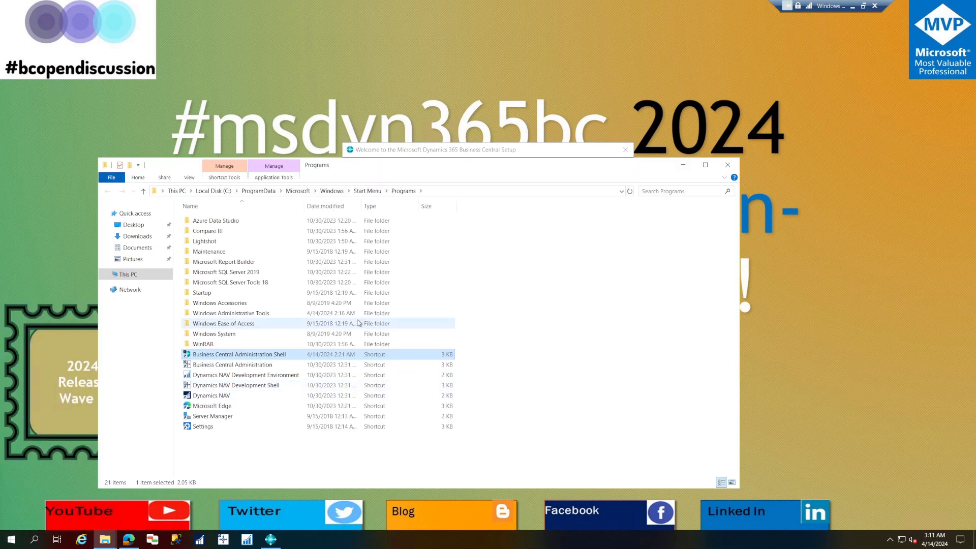
left_click(291, 355)
left_click(292, 356)
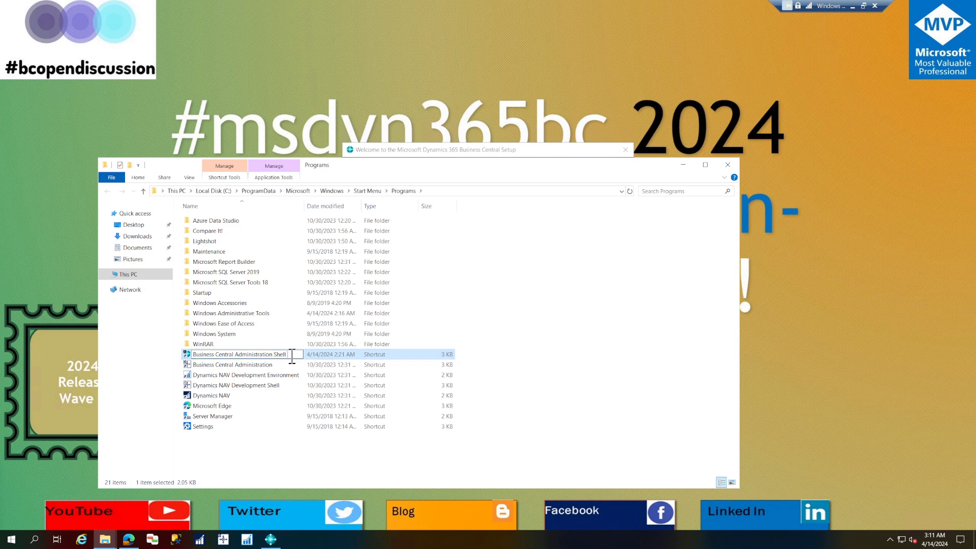
type("- 22")
left_click(296, 366)
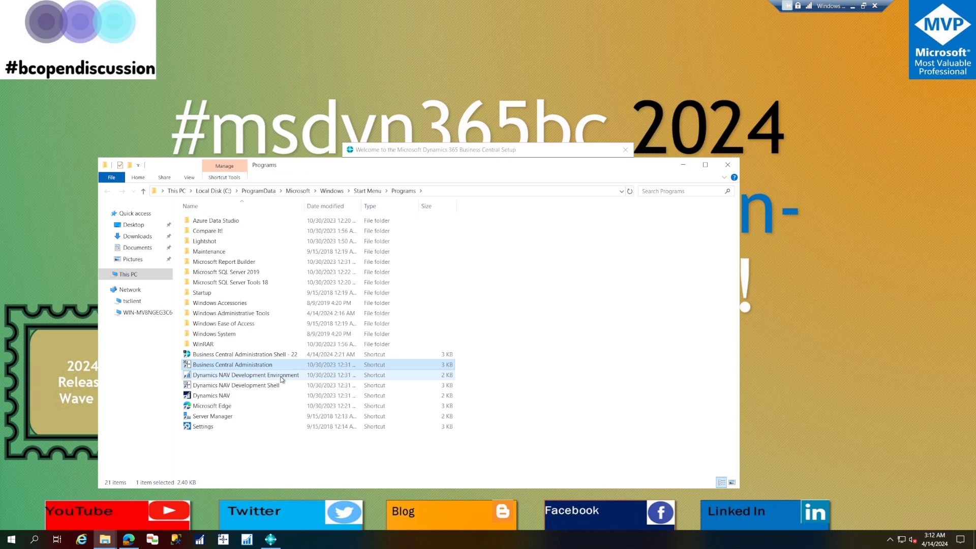
key("Down")
key("Down")
left_click(729, 165)
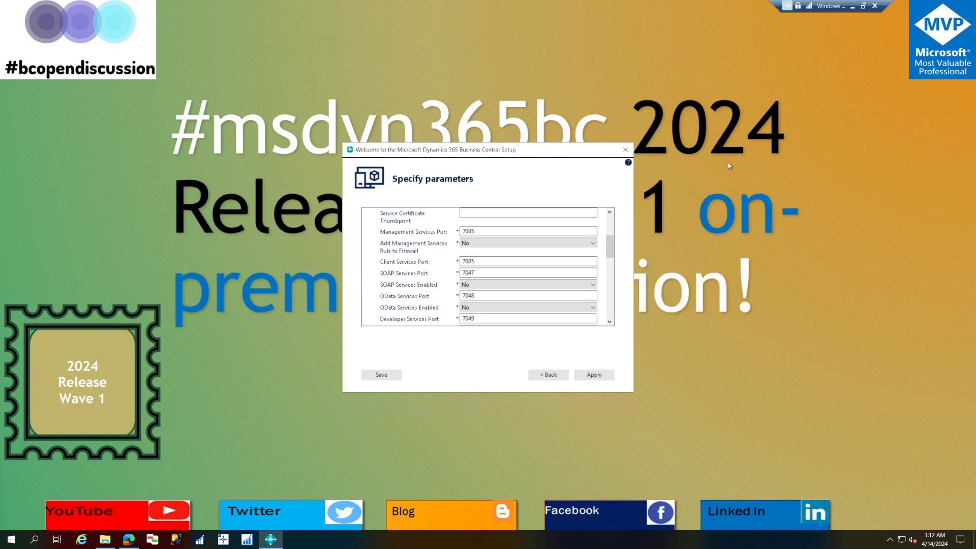
- Check the Management Services Port and set the Client Services Port to 7046
double_click(474, 232)
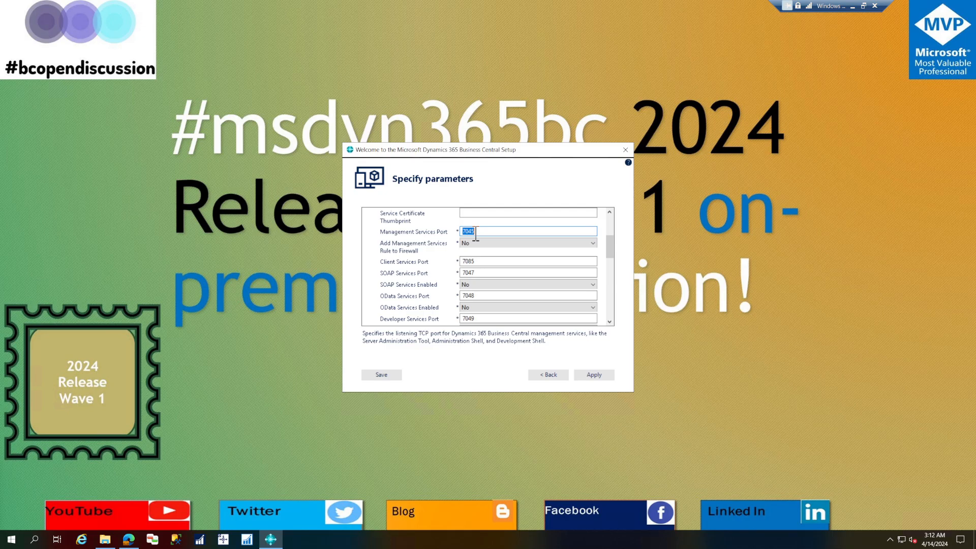
left_click(470, 261)
double_click(470, 261)
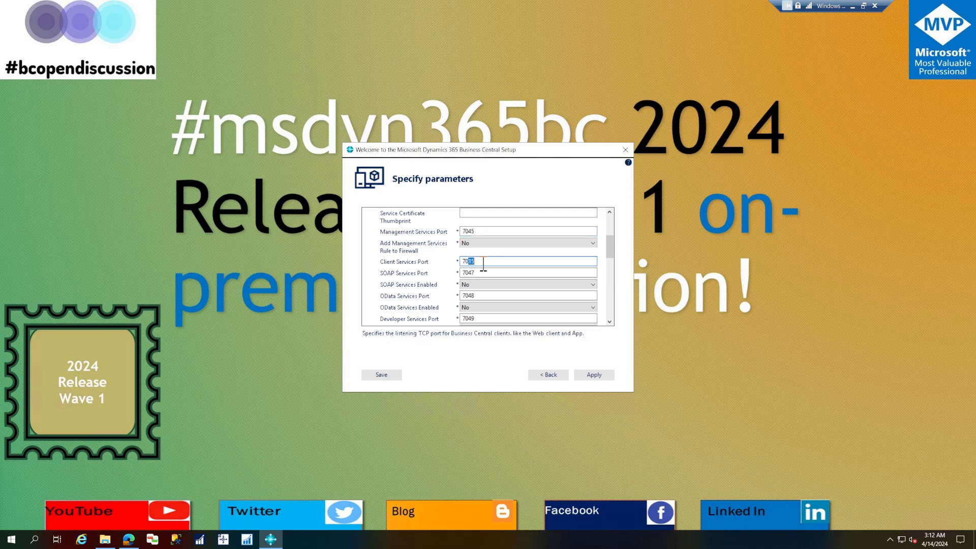
type("7046")
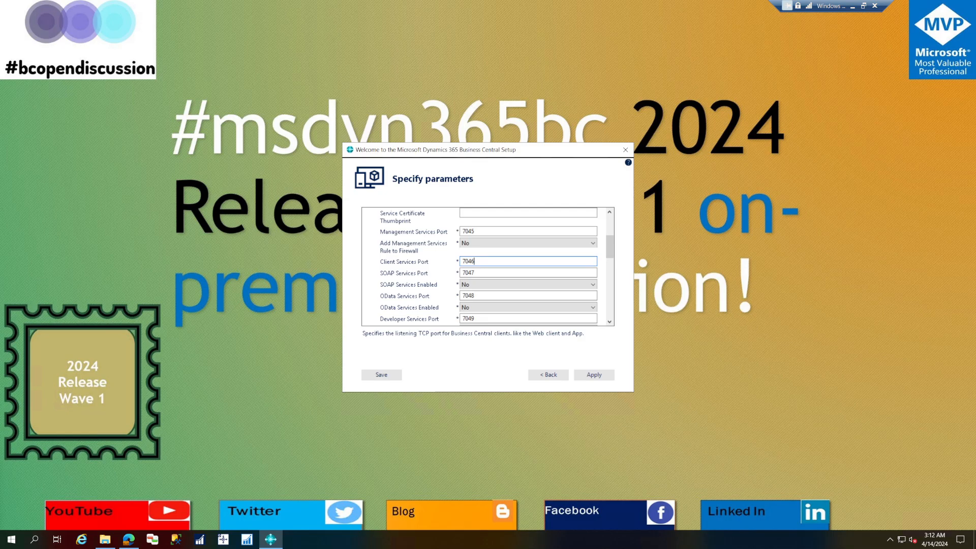
- Set Add Management Services Rule to Firewall to Yes
left_click(487, 245)
left_click(483, 258)
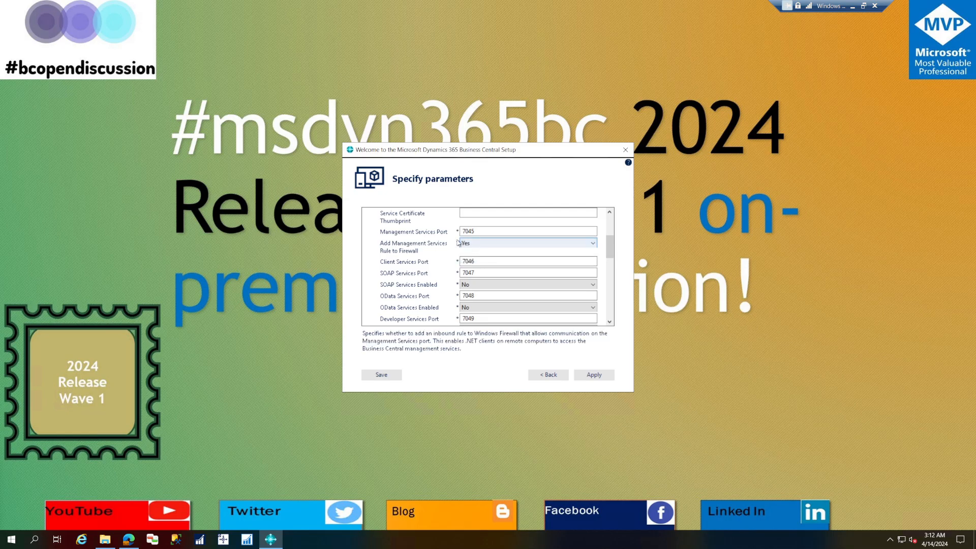
left_click(471, 245)
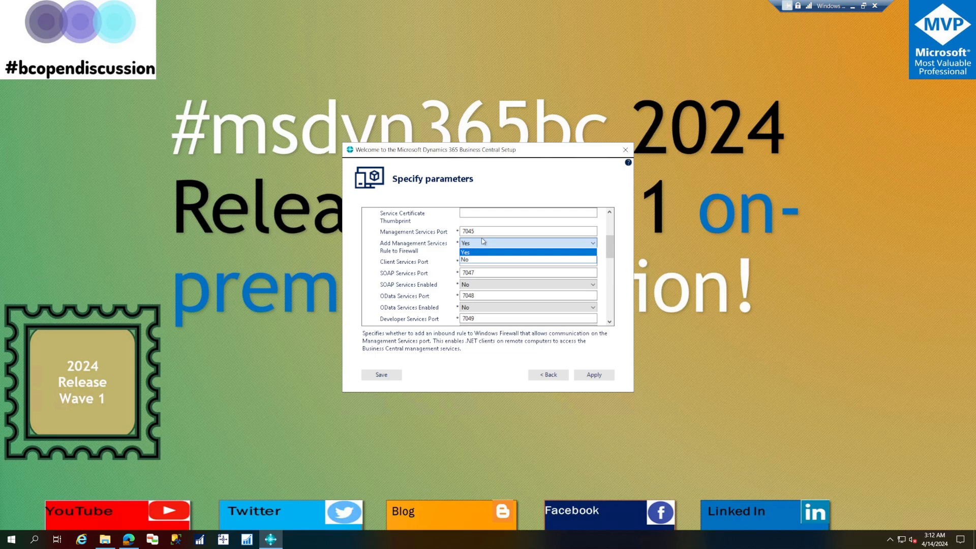
left_click(489, 250)
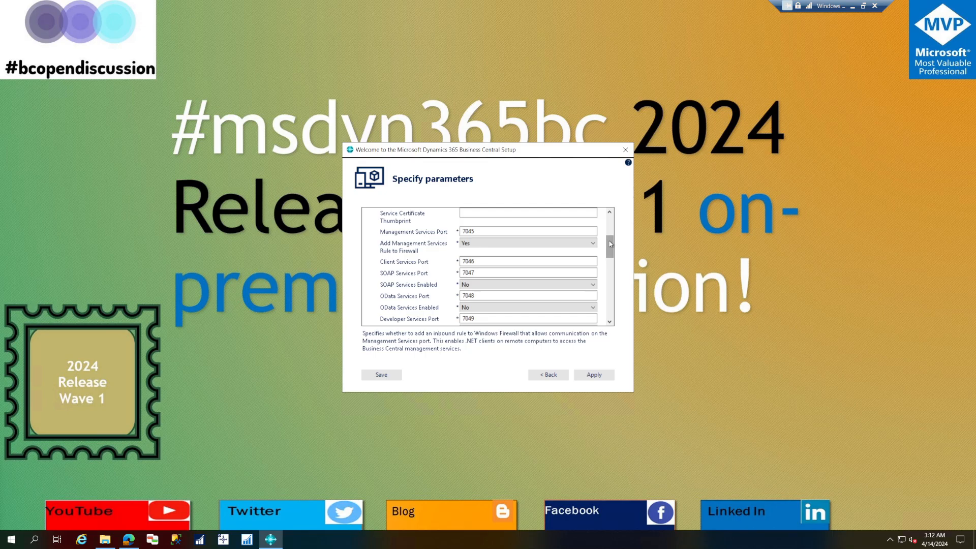
- Review the SOAP, OData, Developer and Snapshot Debugger service port parameters
left_click_drag(610, 244, 611, 255)
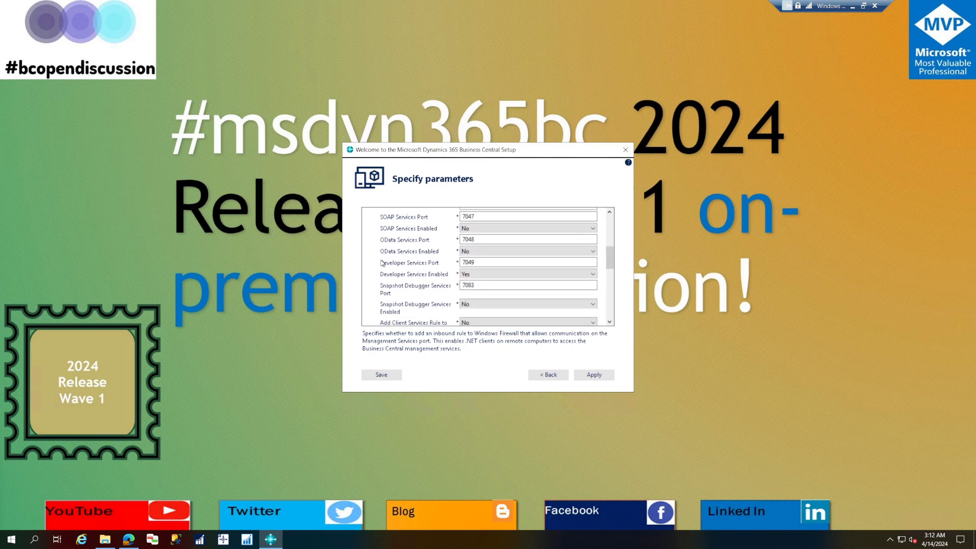
left_click(478, 262)
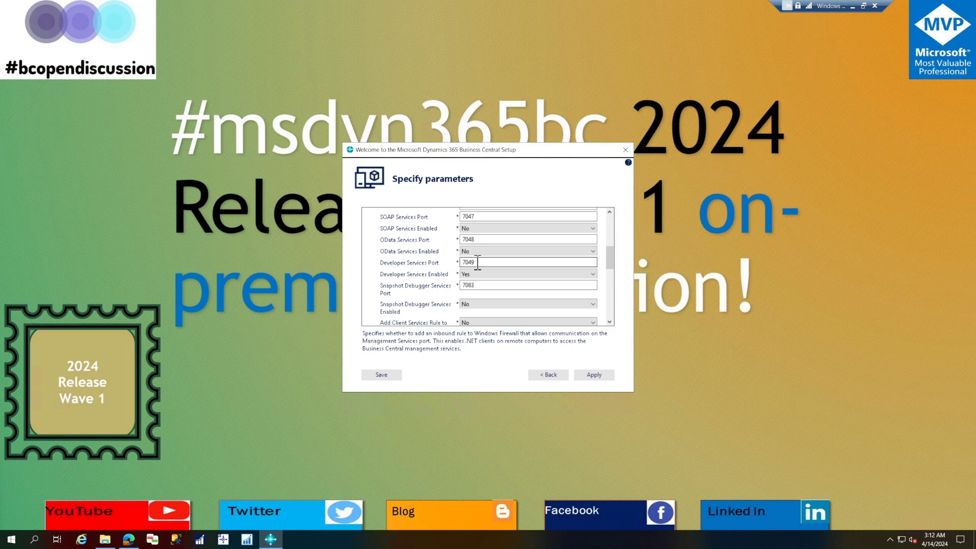
scroll(478, 262, "up", 1)
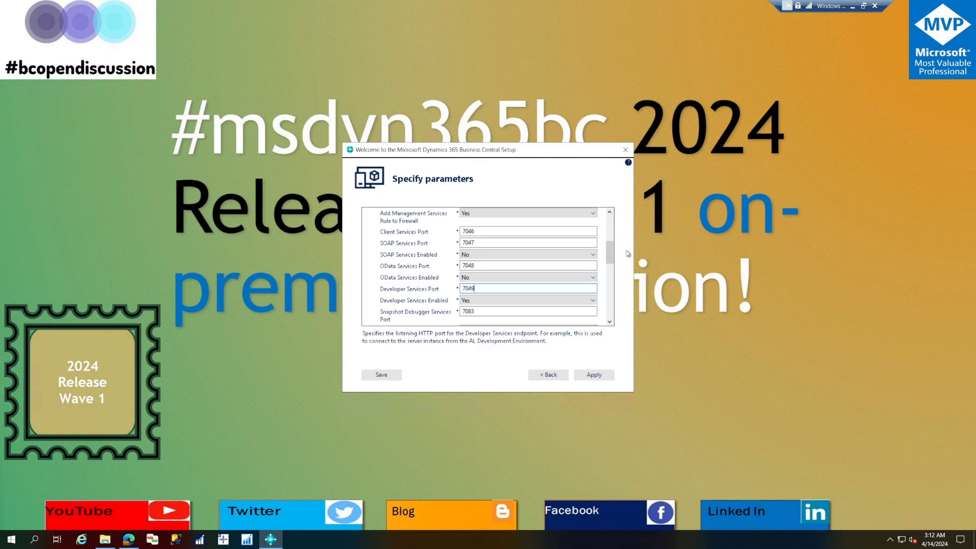
left_click_drag(610, 256, 613, 261)
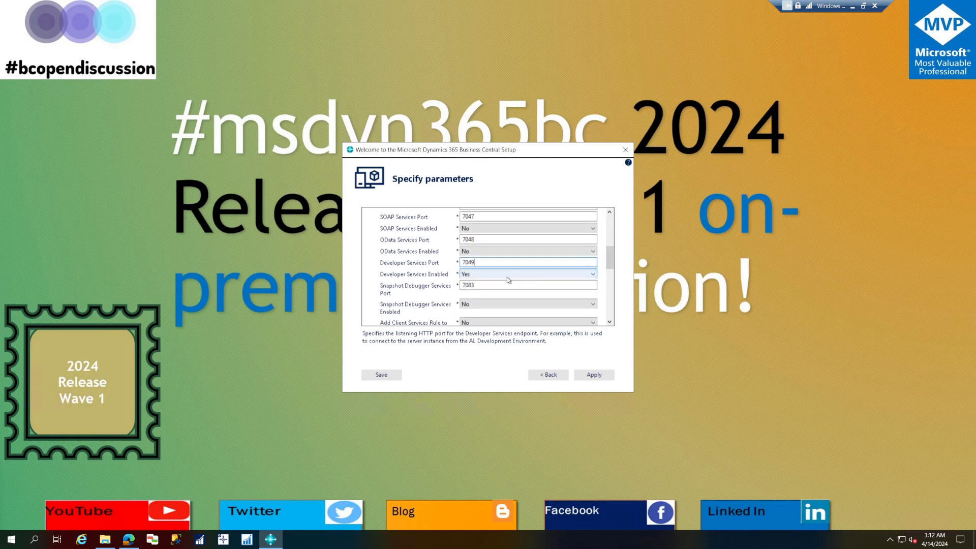
left_click(495, 283)
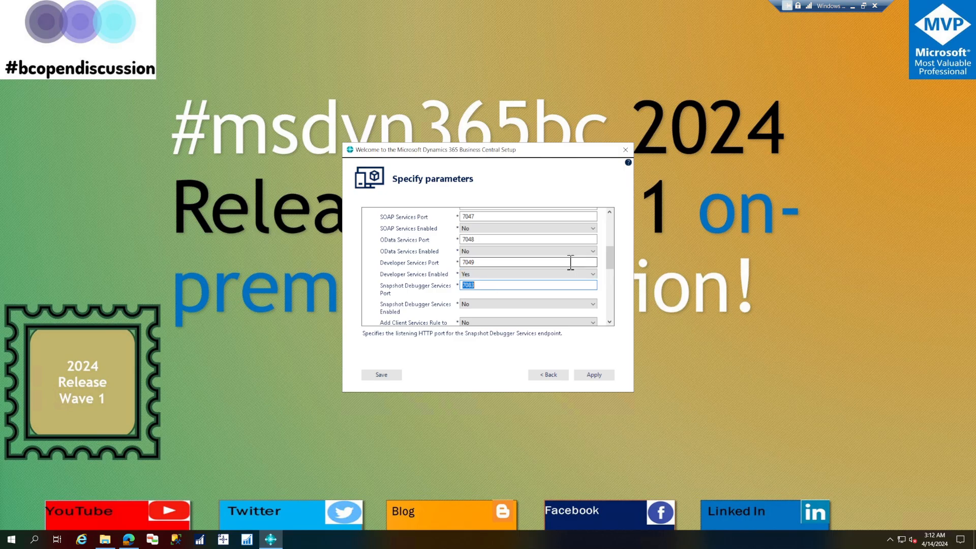
- Set Add Client Services Rule to Firewall to Yes
left_click_drag(611, 257, 611, 260)
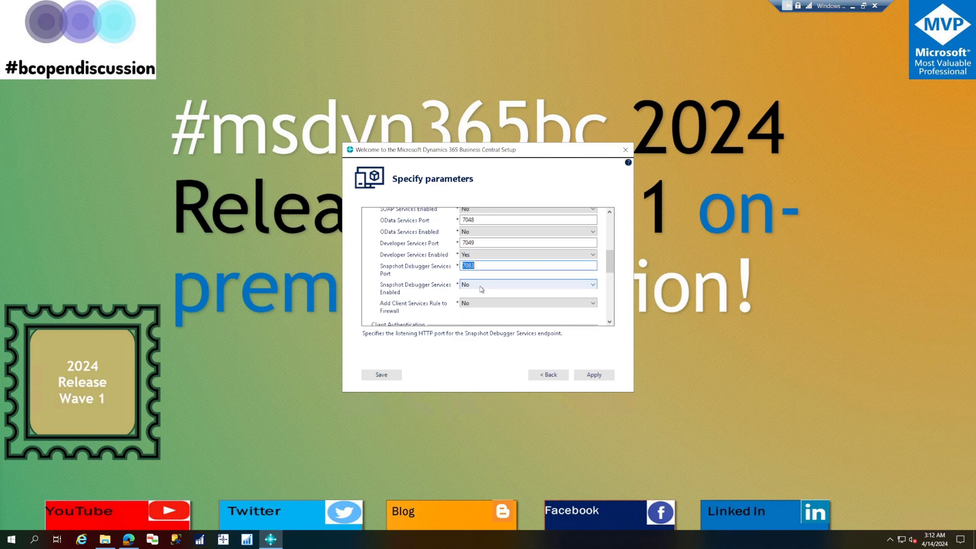
left_click(460, 305)
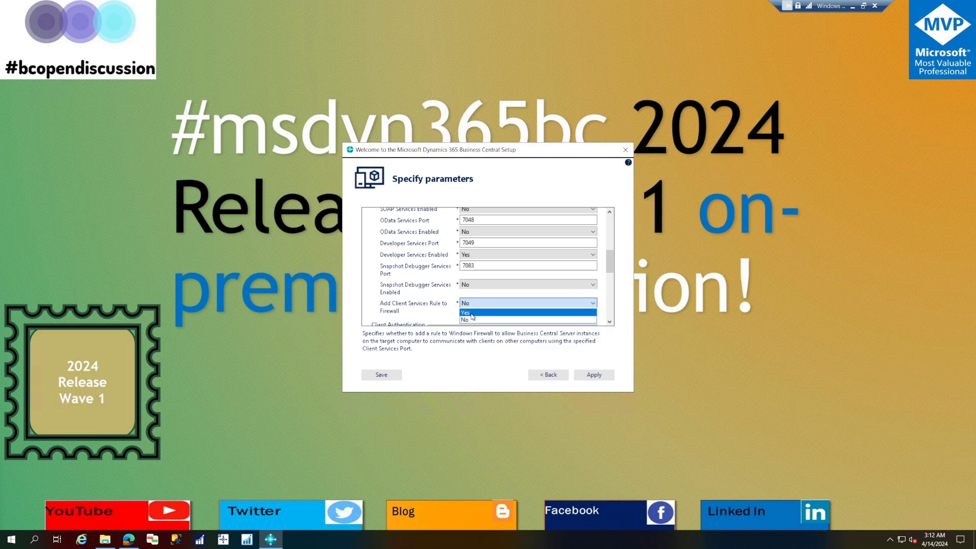
left_click(464, 317)
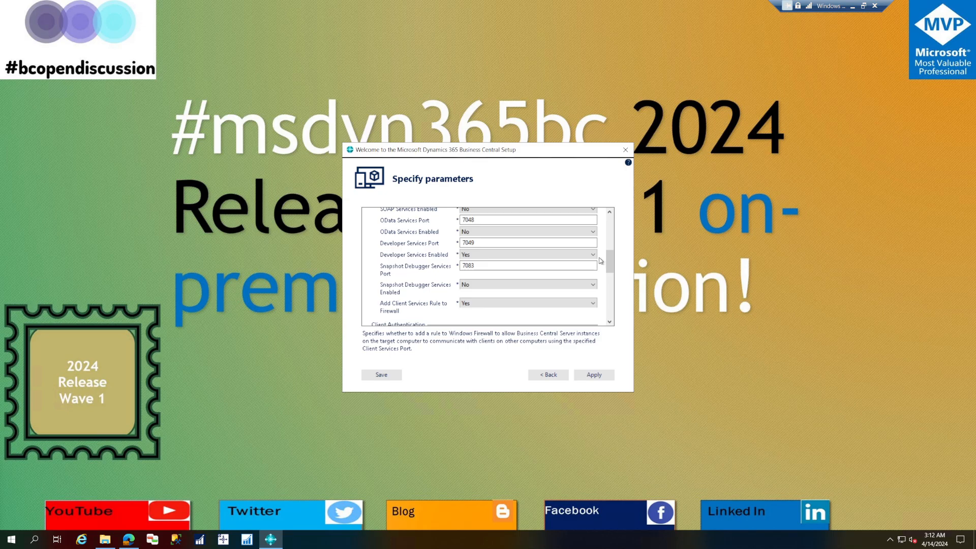
- Choose Windows as the Credential Type for client authentication and check the DNS Identity parameter
left_click_drag(610, 260, 610, 275)
left_click(558, 266)
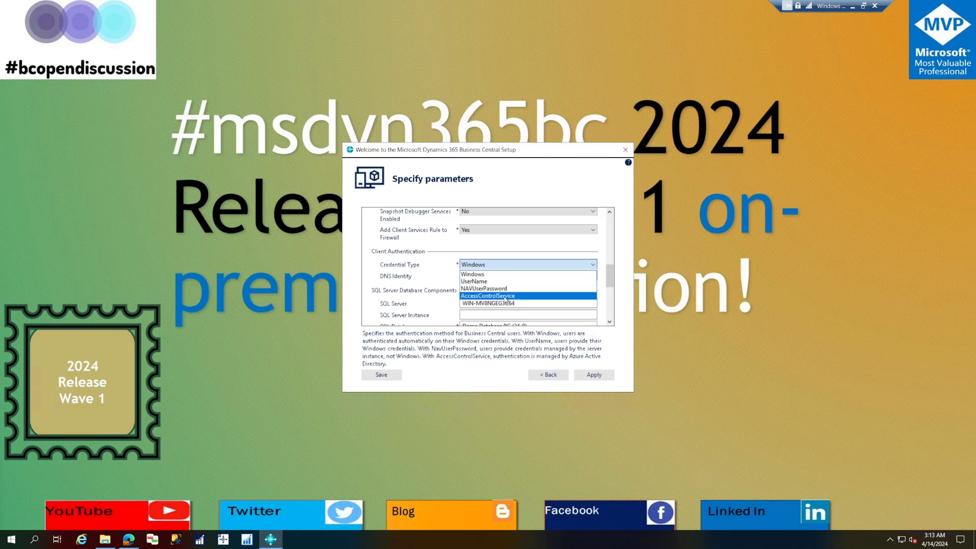
left_click(508, 275)
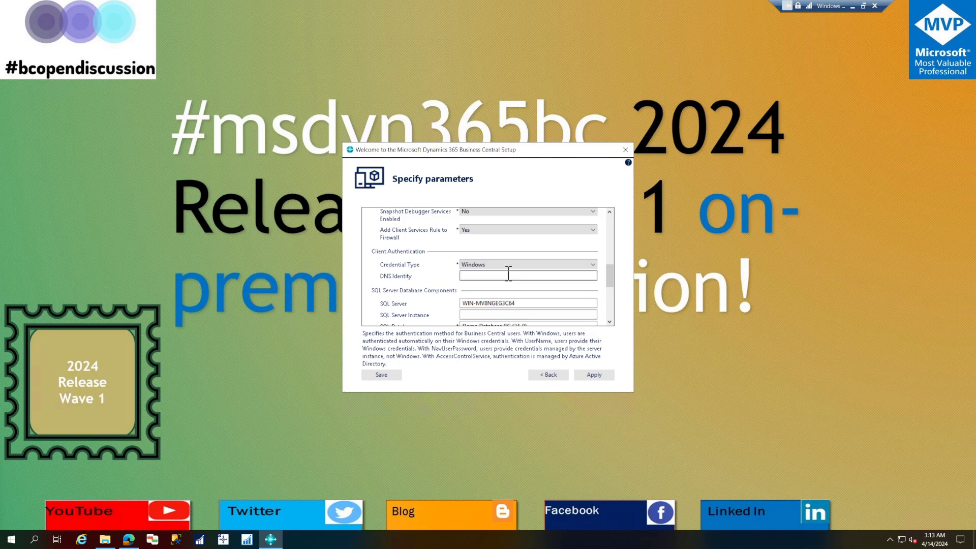
left_click(509, 275)
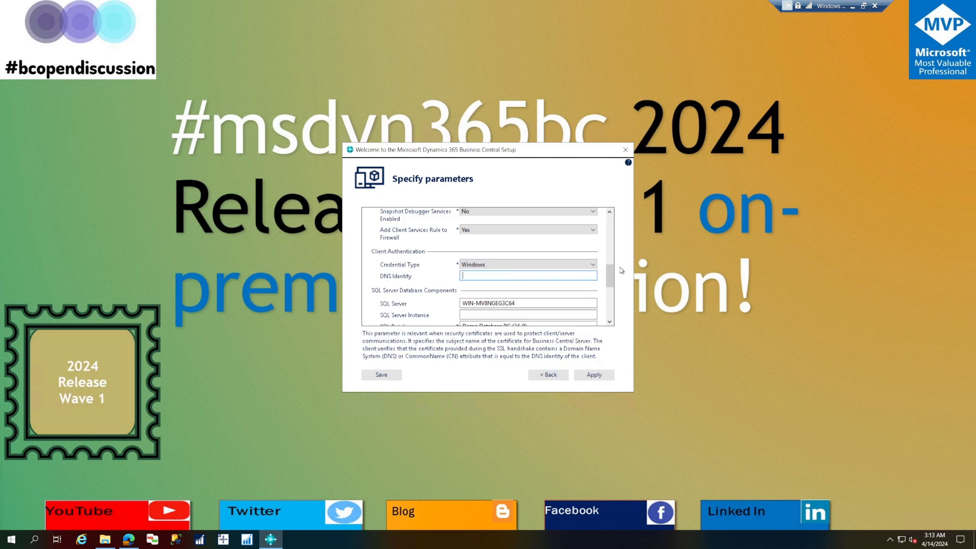
- Examine the SQL Server and SQL Server Instance parameters under SQL Server Database Components
left_click_drag(612, 271, 612, 285)
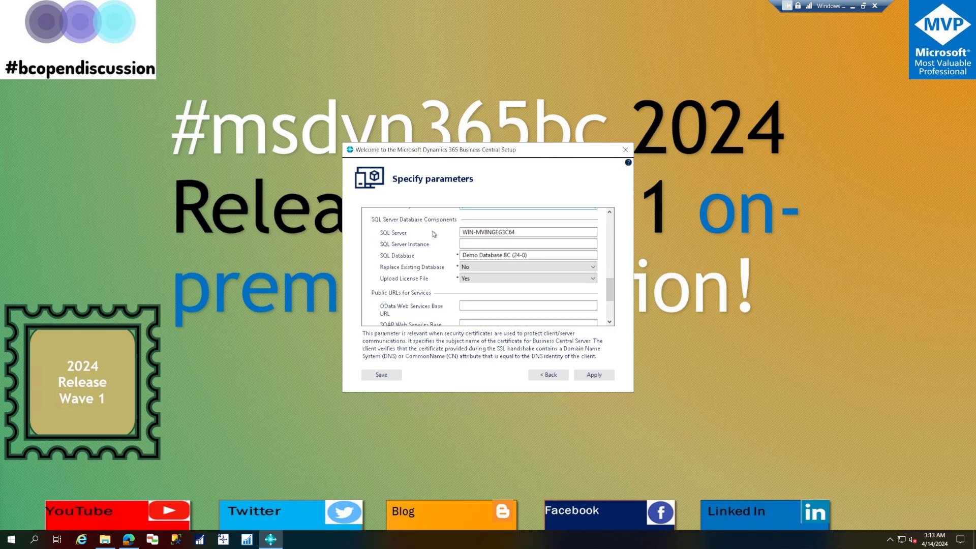
left_click(522, 232)
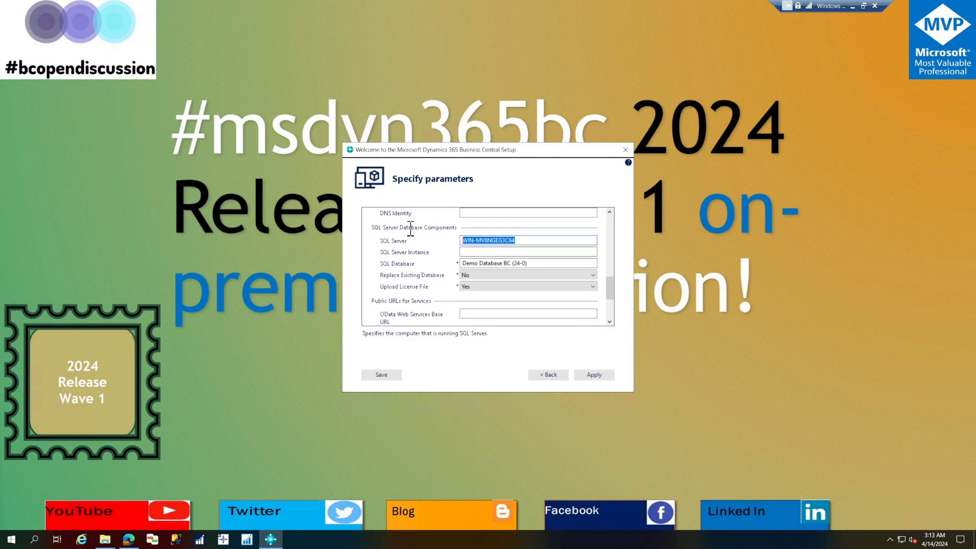
left_click(490, 251)
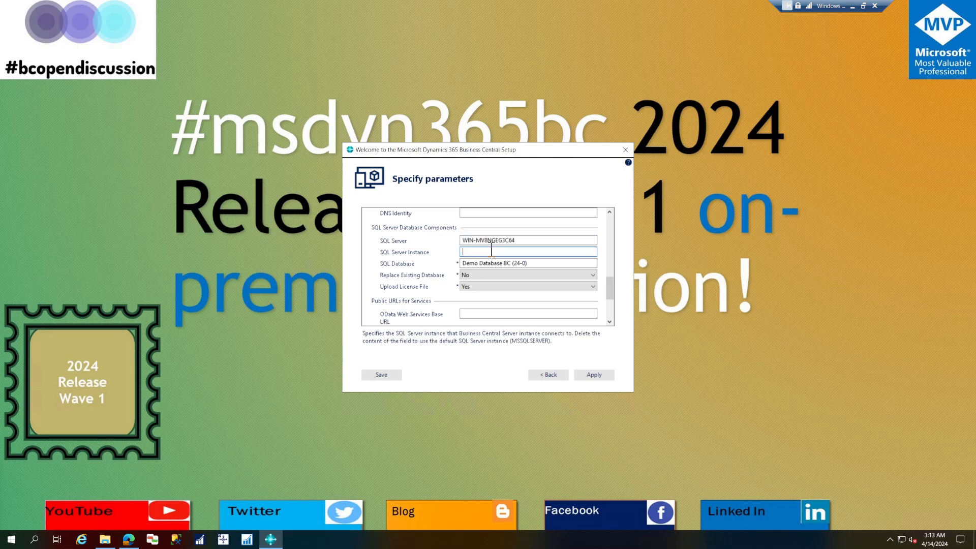
- Set Replace Existing Database to Yes for Demo Database BC (24-0) and choose Yes for Upload License File
left_click(545, 263)
left_click(481, 275)
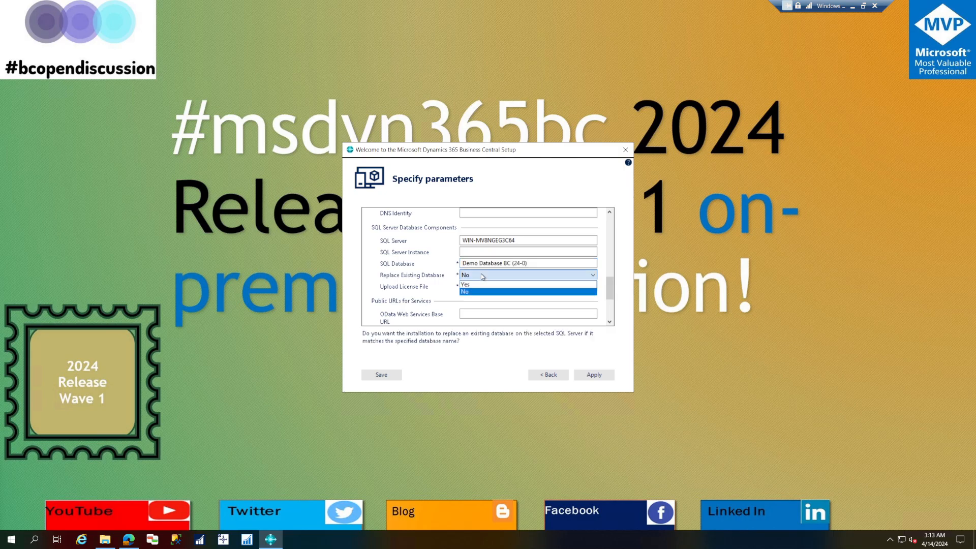
left_click(482, 292)
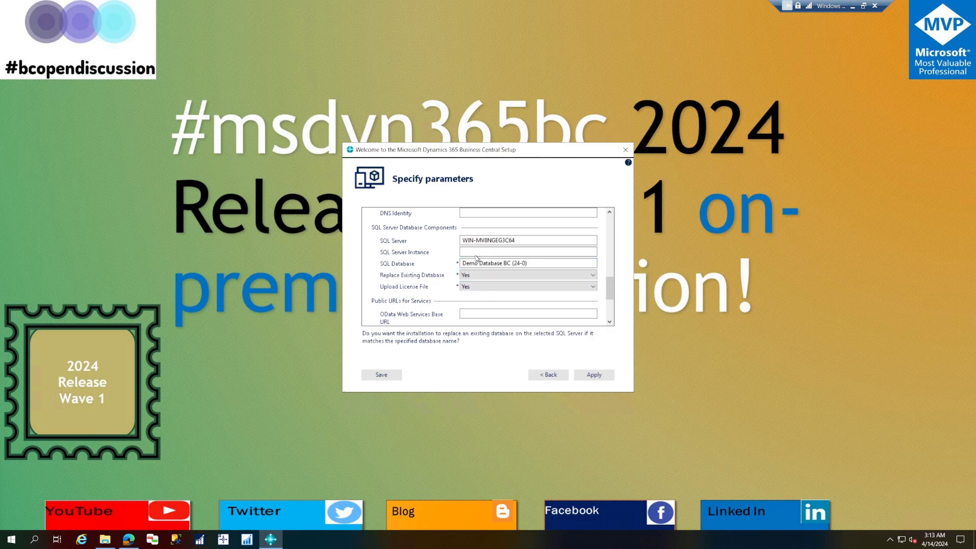
left_click(500, 274)
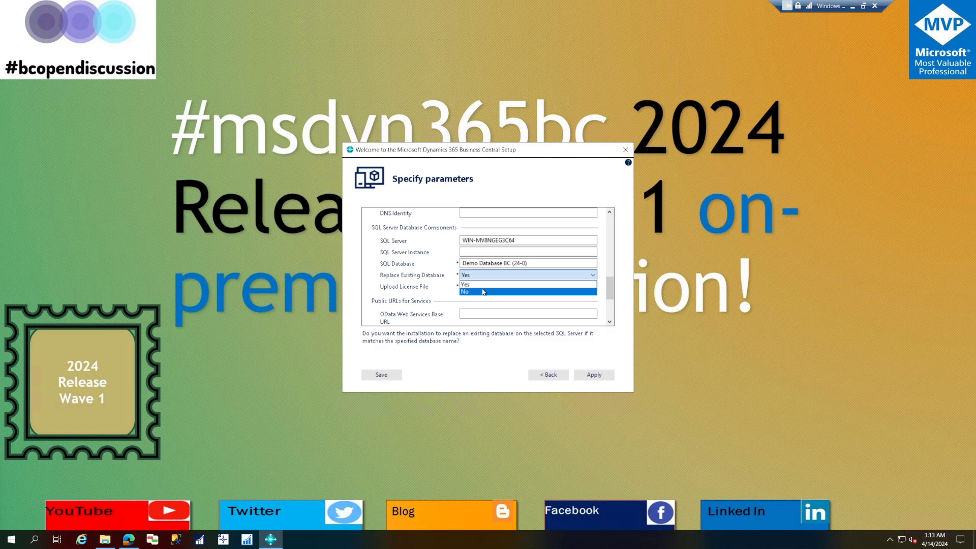
left_click(483, 290)
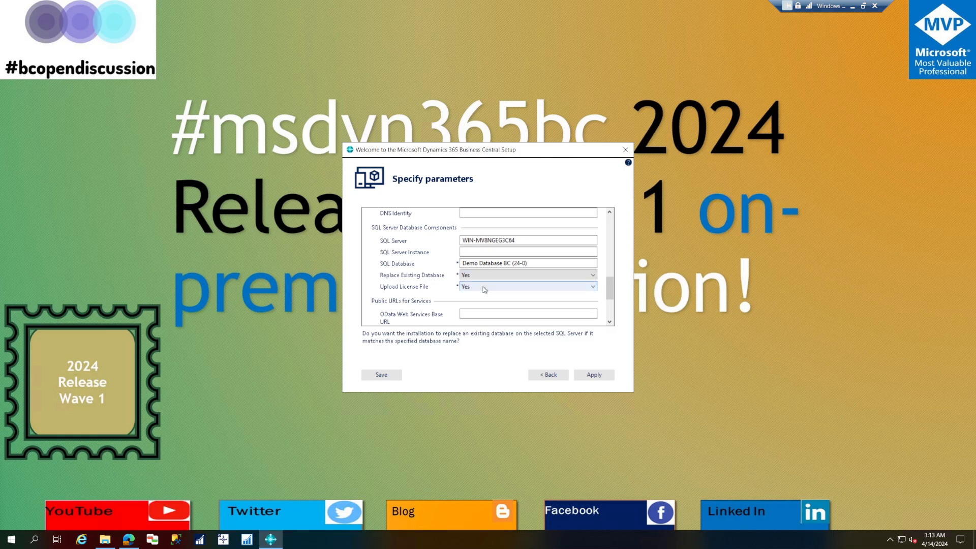
left_click(484, 290)
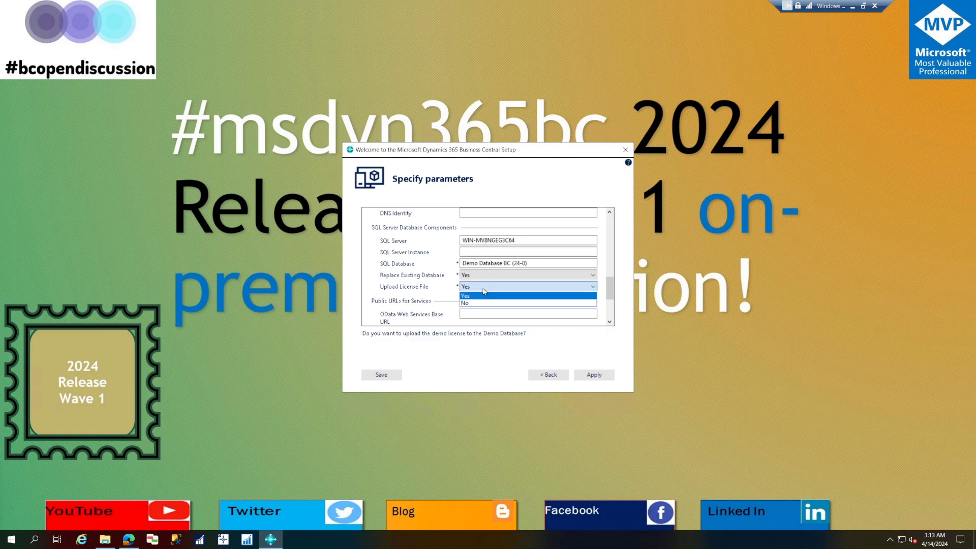
left_click(483, 295)
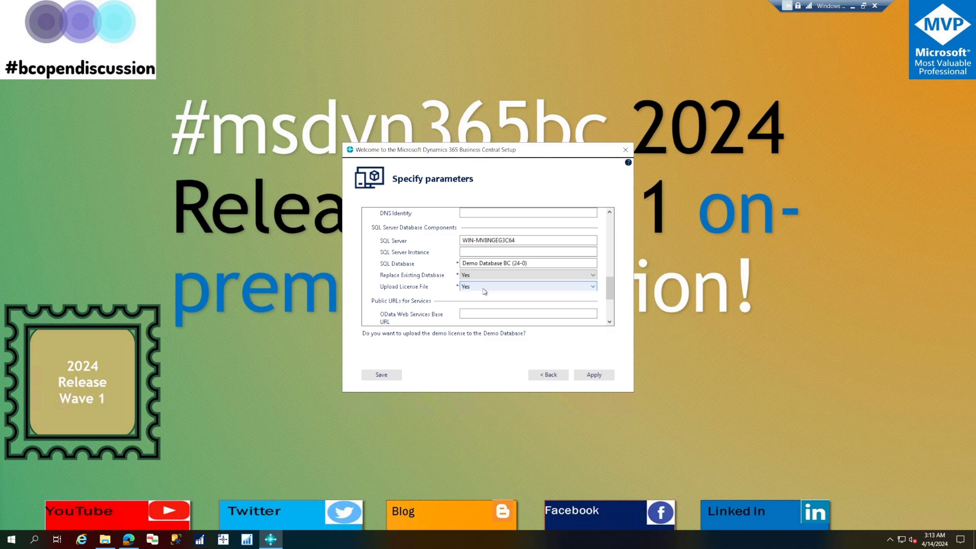
- Review the Public URLs for Services and the Port and SSL Certificate Thumbprint parameters under Web Server Components
left_click_drag(610, 286, 612, 297)
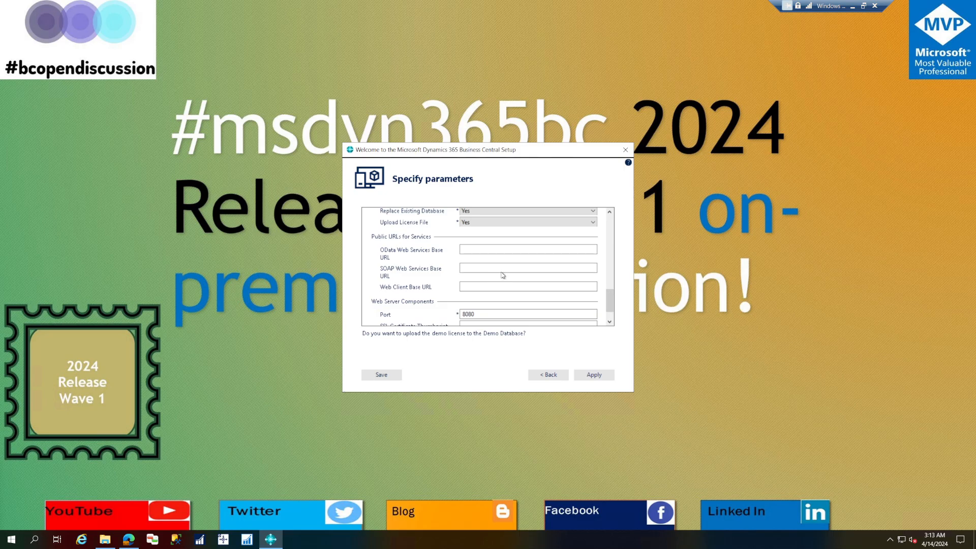
left_click_drag(612, 299, 613, 313)
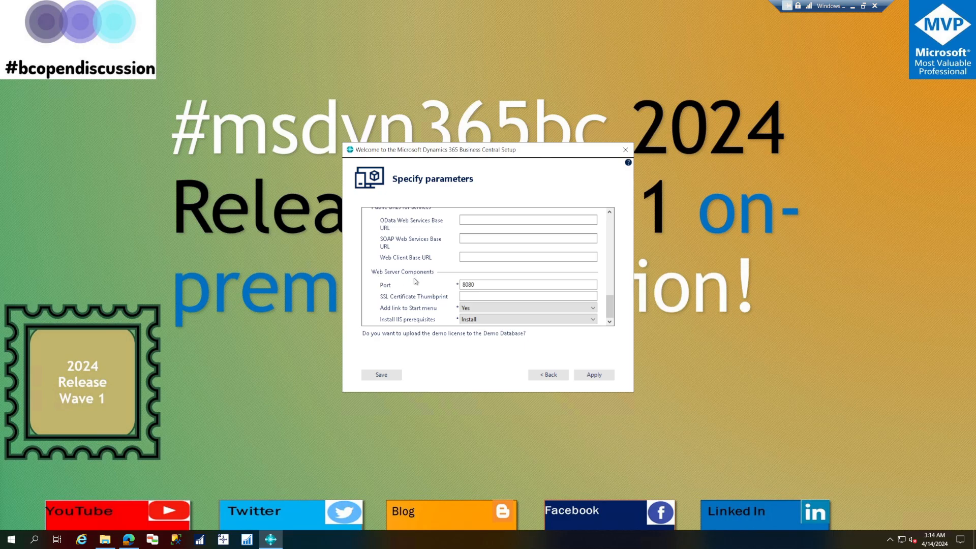
left_click(475, 285)
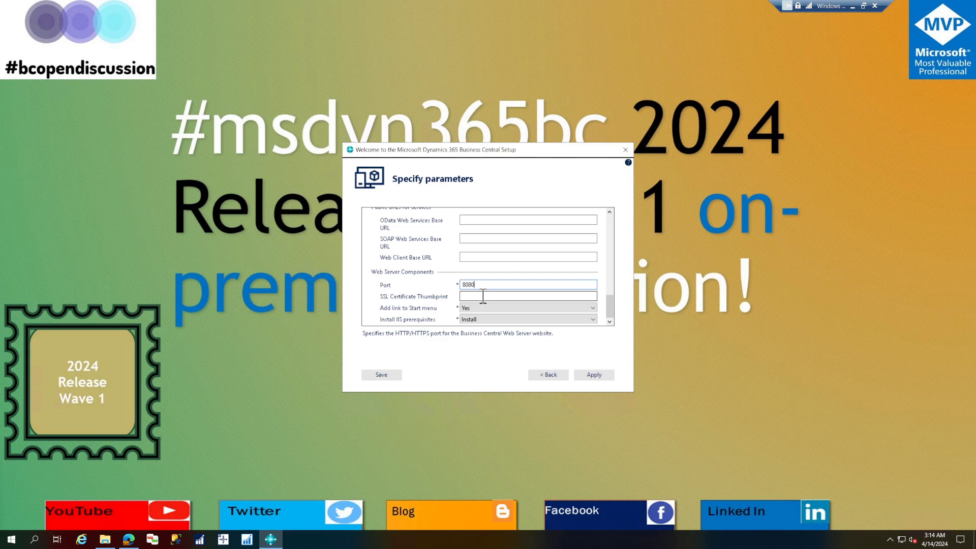
left_click(483, 297)
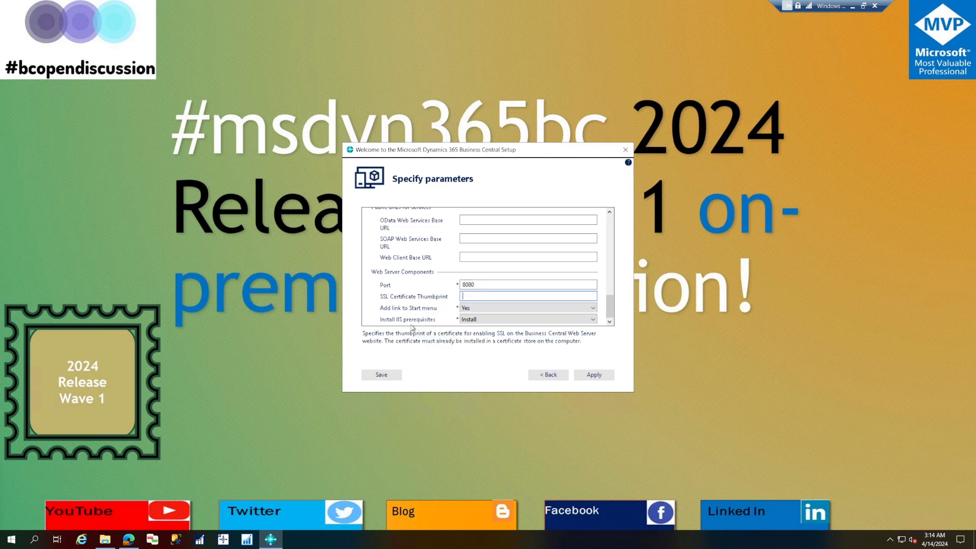
- Try the Detect and Skip options for Install IIS prerequisites and settle on Install
left_click(486, 320)
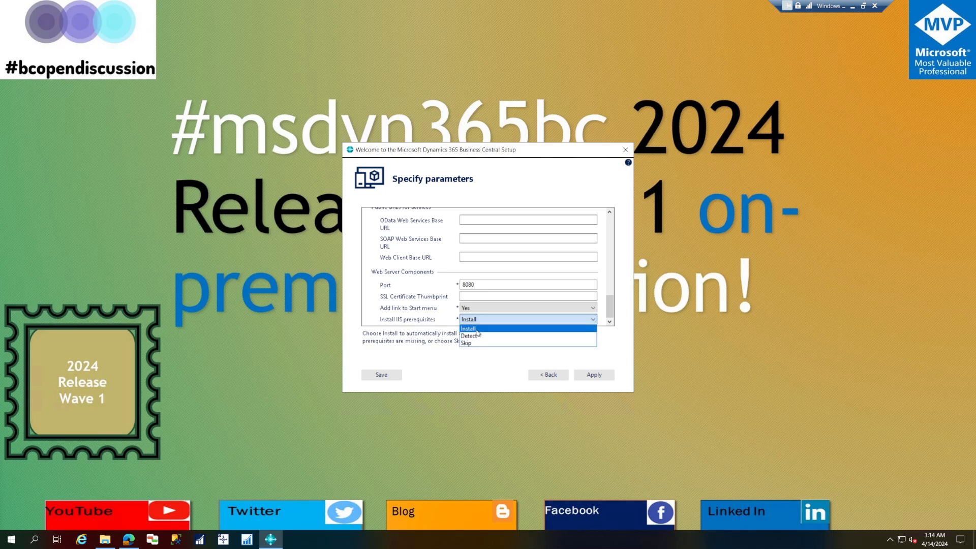
left_click(477, 329)
left_click(479, 321)
left_click(480, 337)
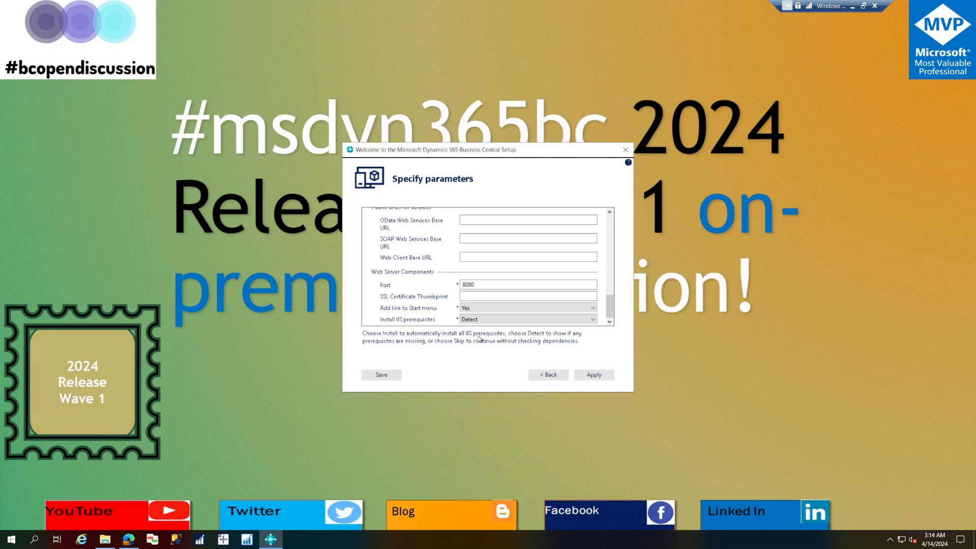
left_click(481, 320)
left_click(480, 345)
left_click(481, 322)
left_click(479, 329)
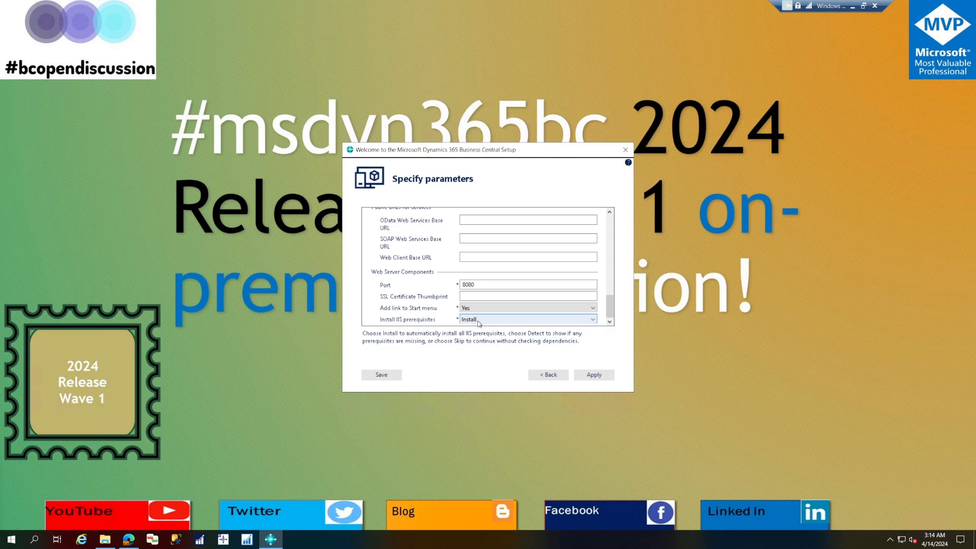
- Apply the parameters to start the installation and move the Setup window clear of the dependency installer console
left_click(594, 375)
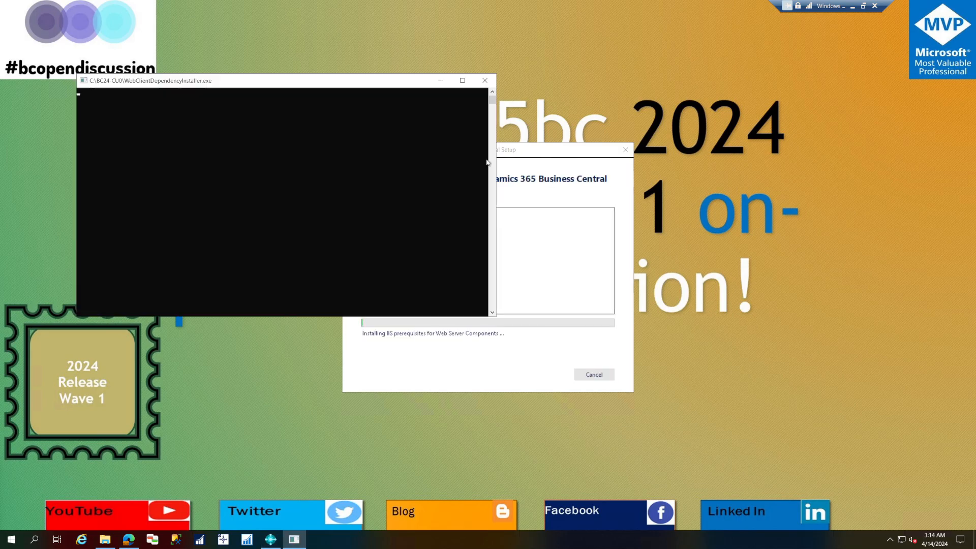
left_click_drag(527, 150, 742, 158)
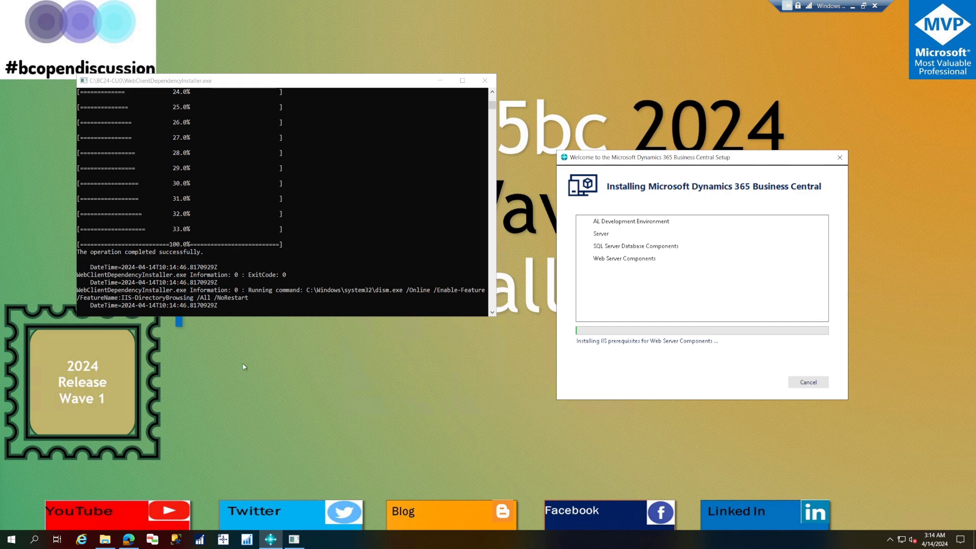
- Switch to Microsoft Edge, shrink and reposition its window beside Setup, and close the duplicate Download Center page
left_click(129, 543)
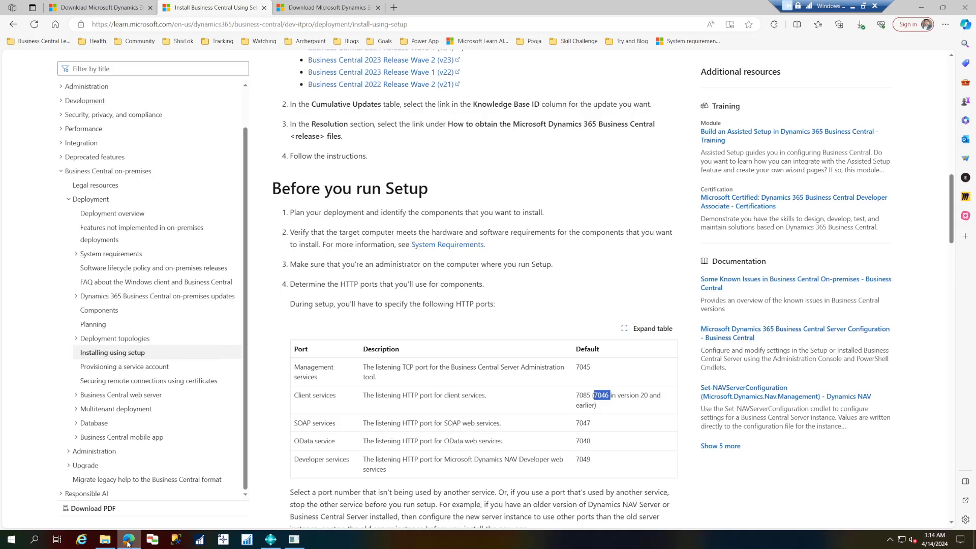
double_click(494, 12)
left_click(485, 115)
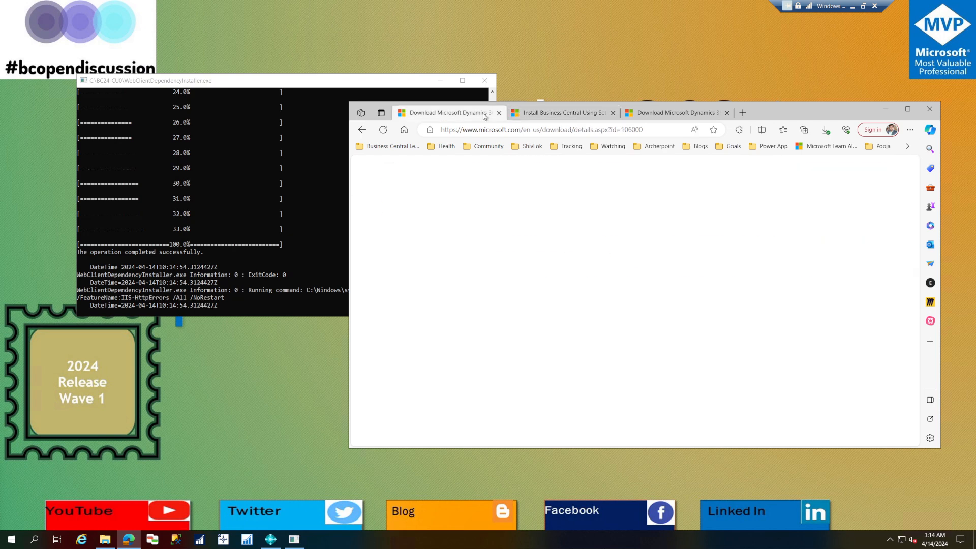
left_click(567, 112)
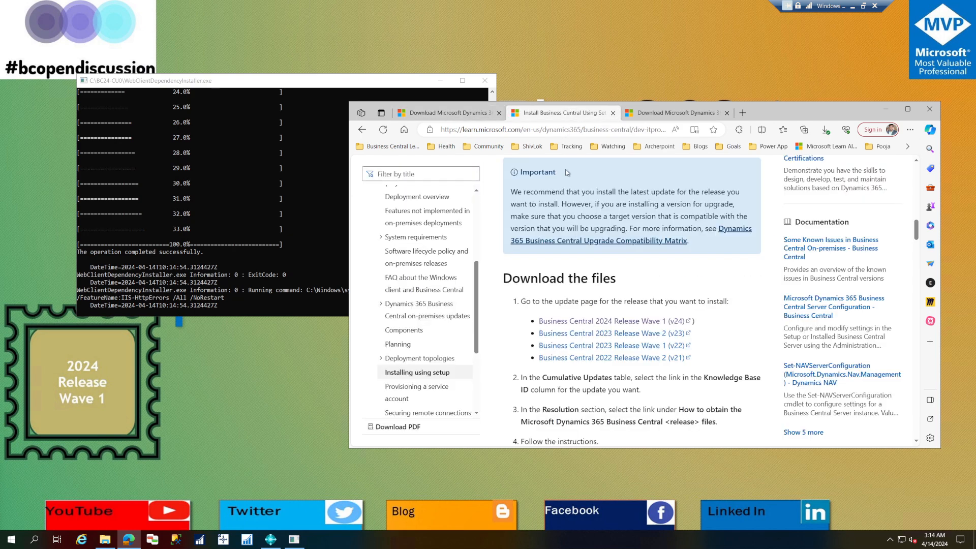
left_click(660, 113)
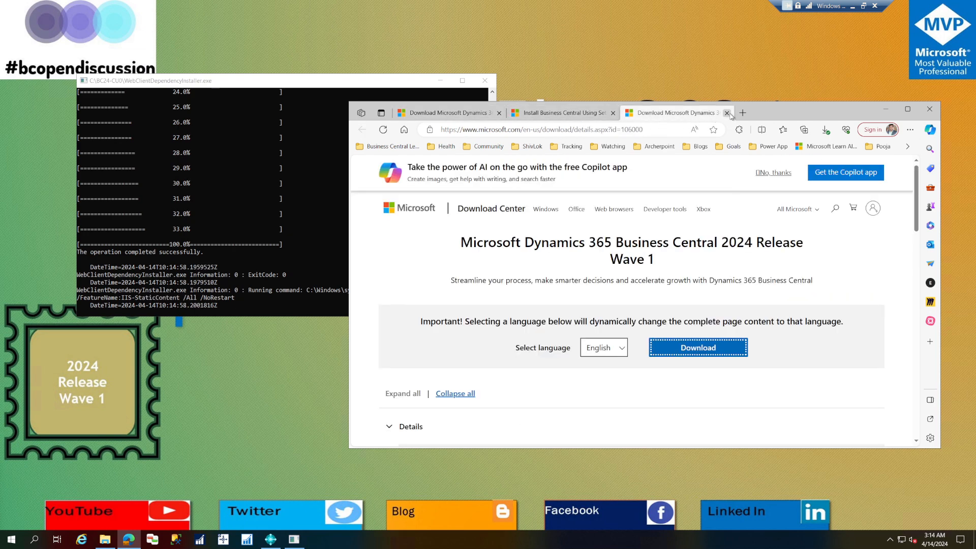
left_click(727, 112)
left_click_drag(772, 117, 464, 138)
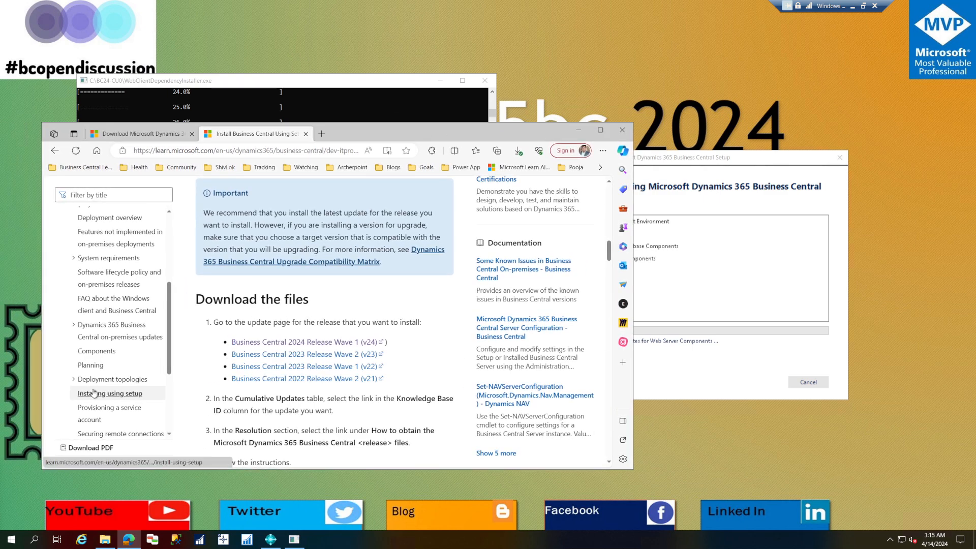
- Open the system requirements article for 2024 release wave 1 and resize the browser so Setup's progress is uncovered
left_click(74, 260)
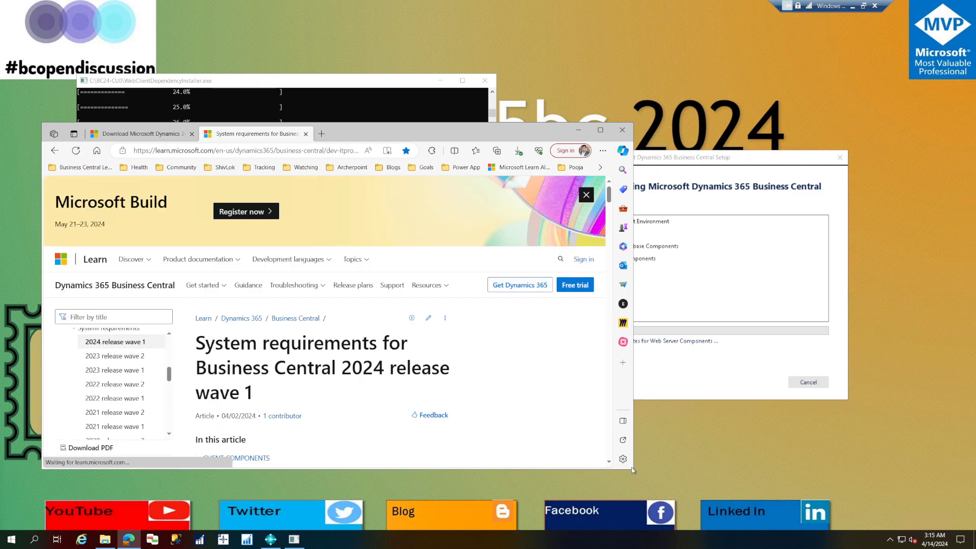
left_click_drag(634, 470, 549, 501)
- Read the Web client requirements under Client Components, highlighting the list of supported browsers
scroll(356, 338, "down", 3)
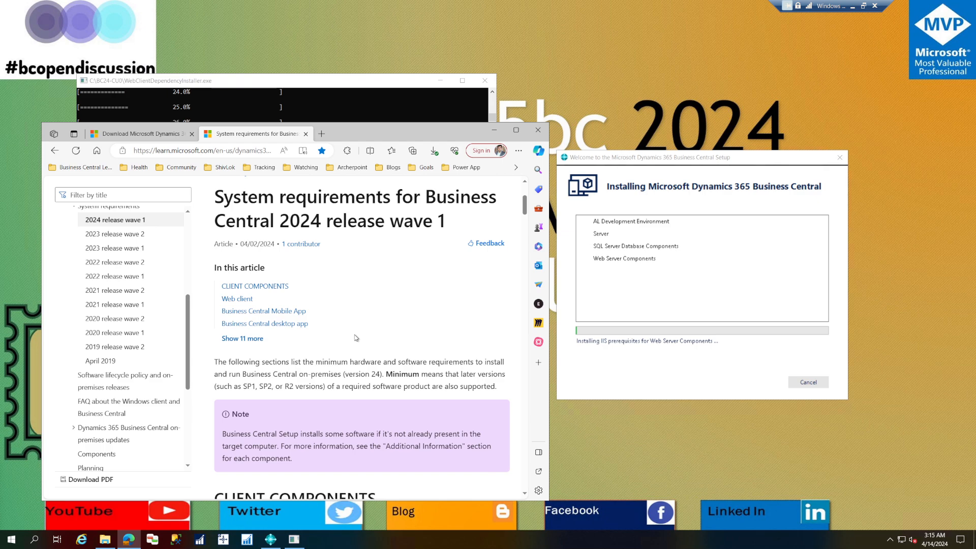
scroll(356, 338, "down", 3)
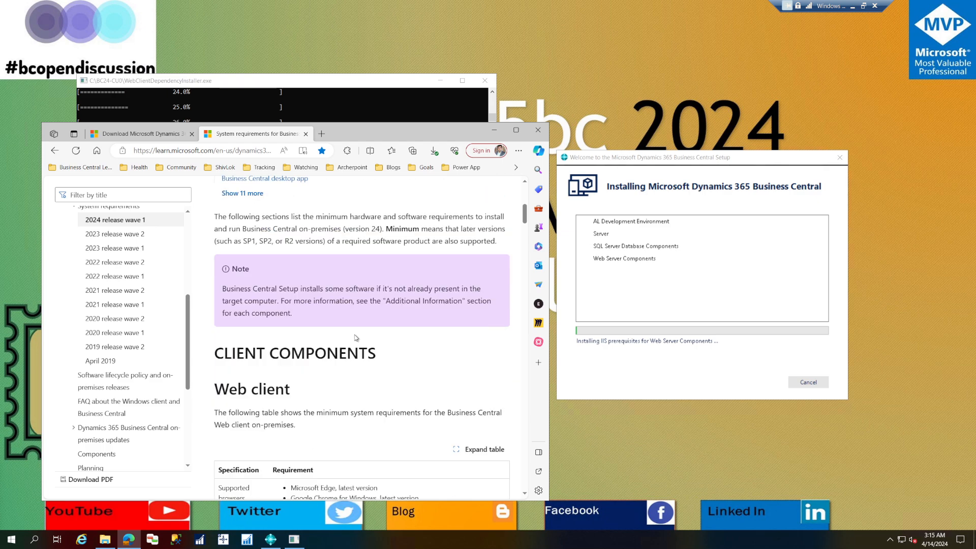
scroll(356, 338, "down", 1)
triple_click(286, 342)
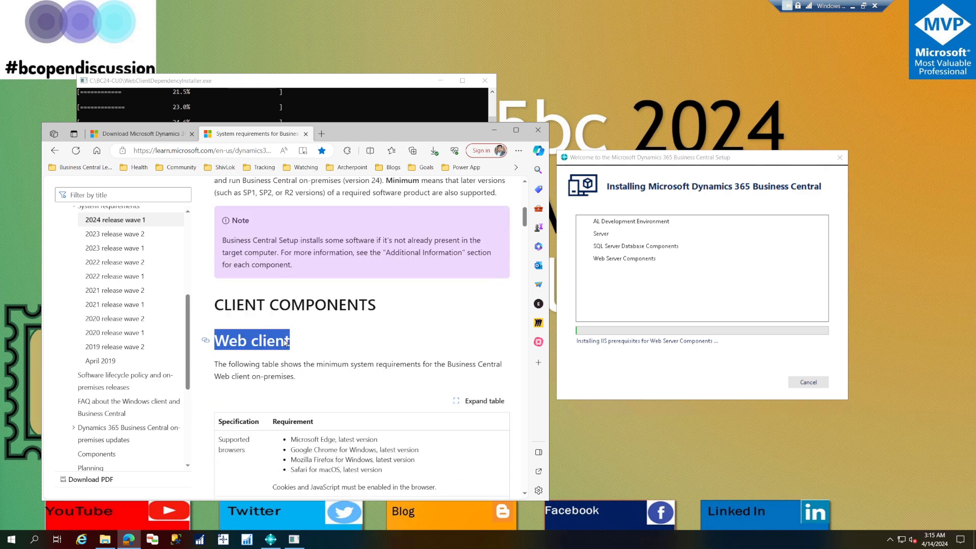
scroll(285, 342, "down", 1)
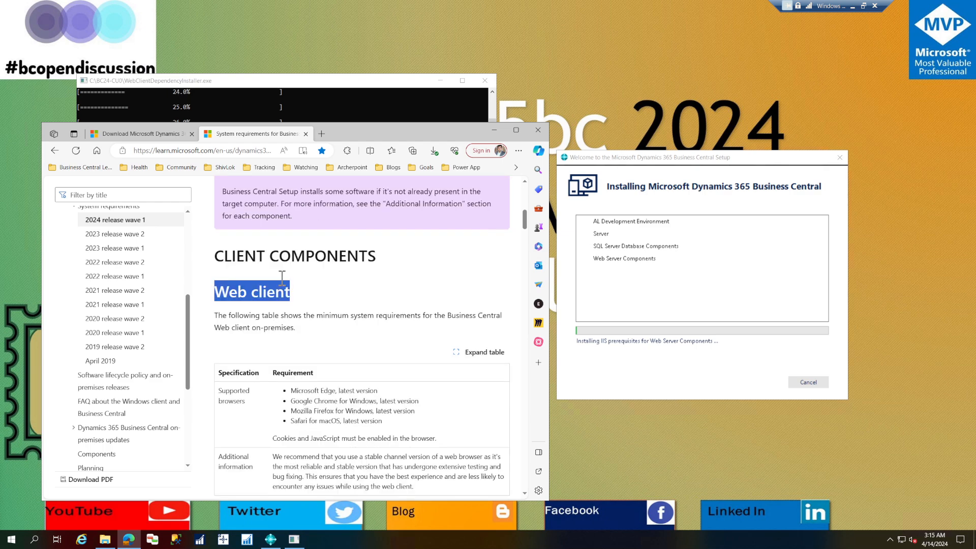
scroll(286, 259, "down", 1)
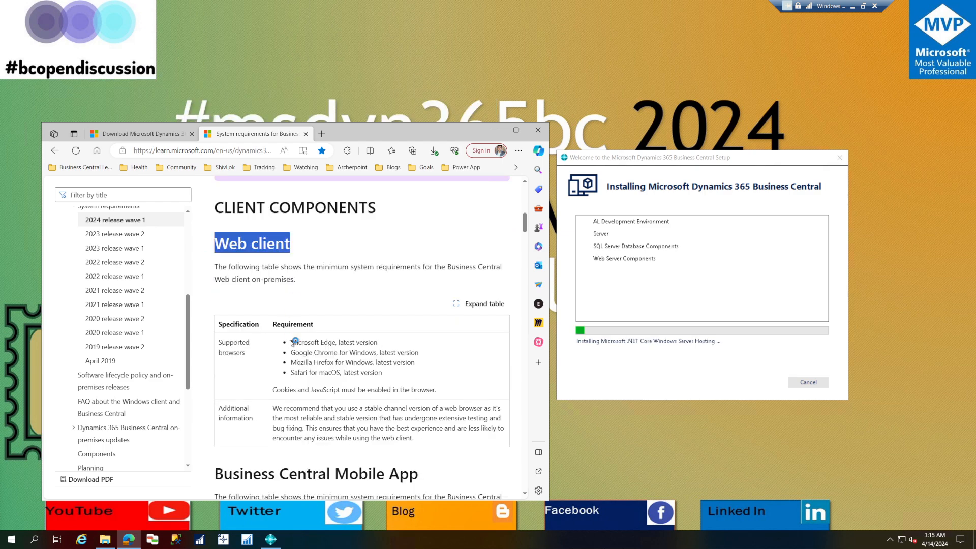
left_click_drag(290, 337, 428, 371)
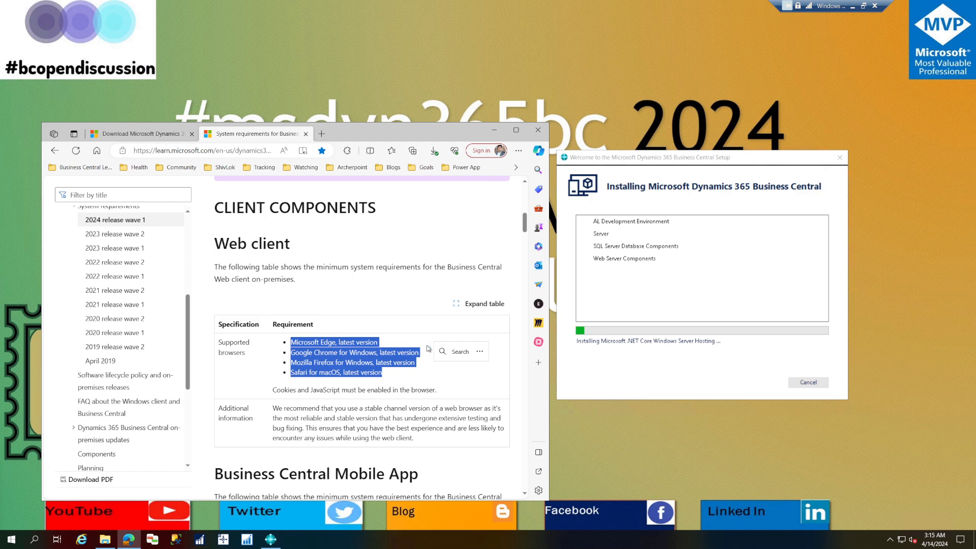
- Read the Business Central Mobile App version and supported operating system requirements, and check the installation progress in Setup
scroll(429, 346, "down", 1)
scroll(428, 346, "down", 2)
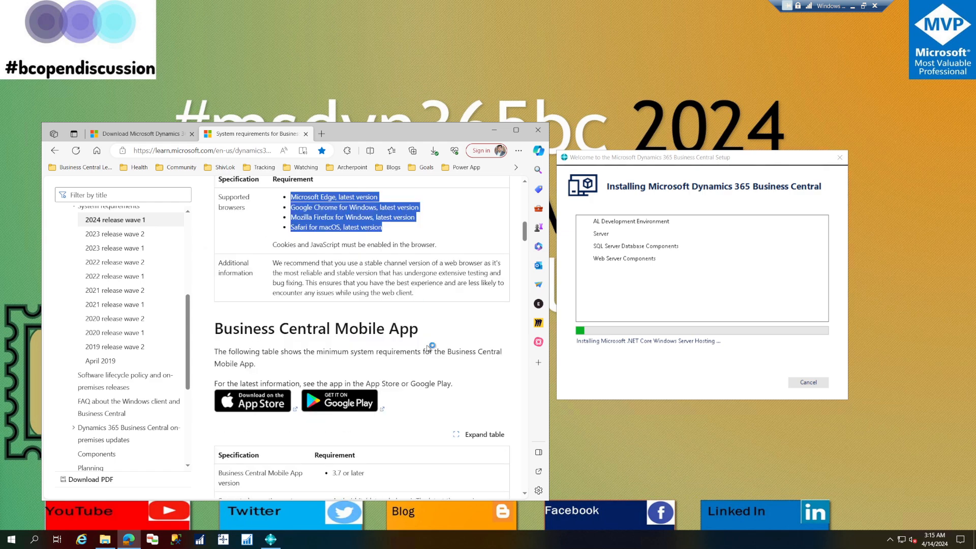
scroll(350, 338, "down", 2)
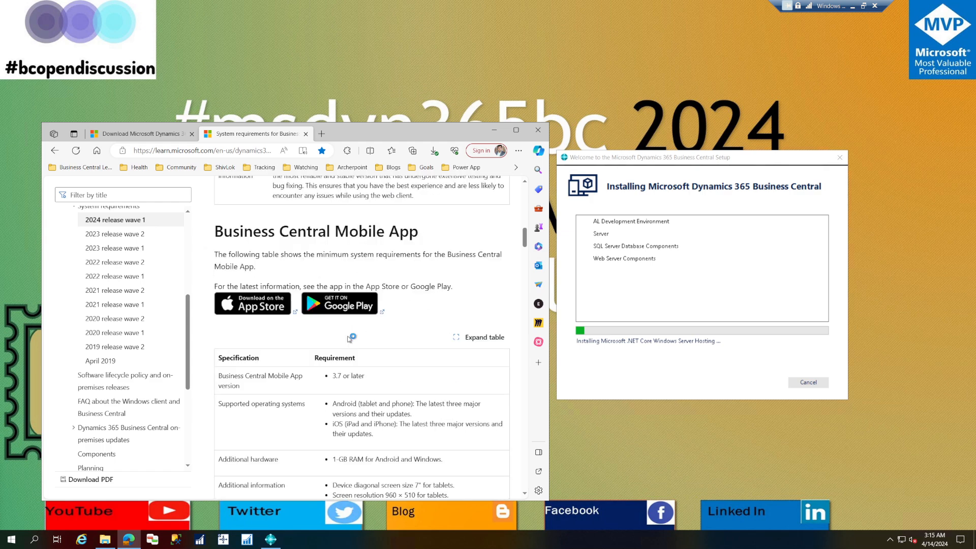
triple_click(247, 377)
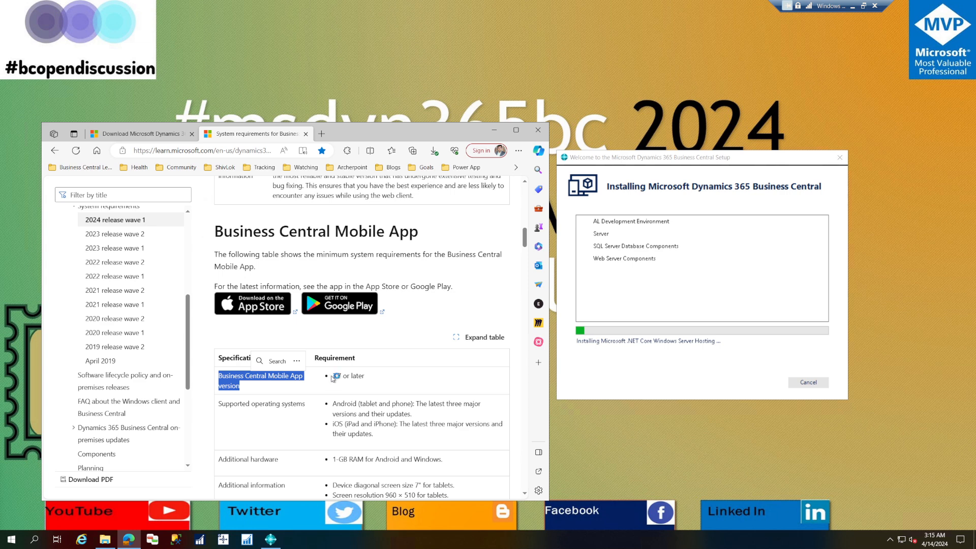
left_click_drag(331, 377, 382, 376)
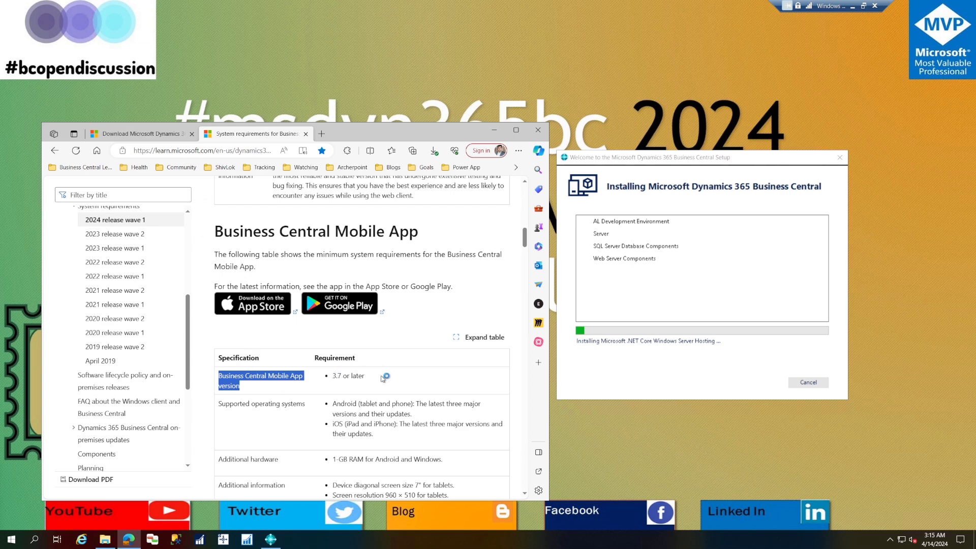
triple_click(249, 403)
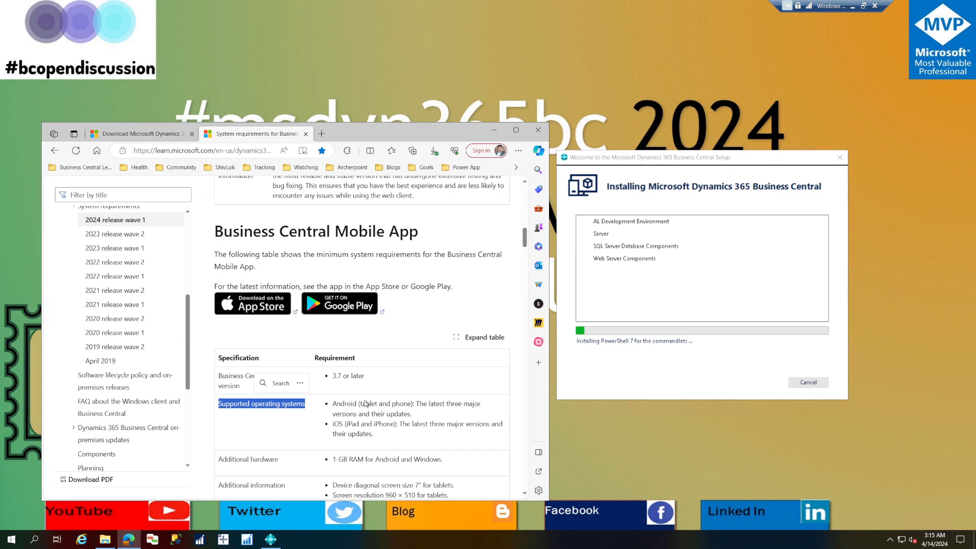
triple_click(440, 403)
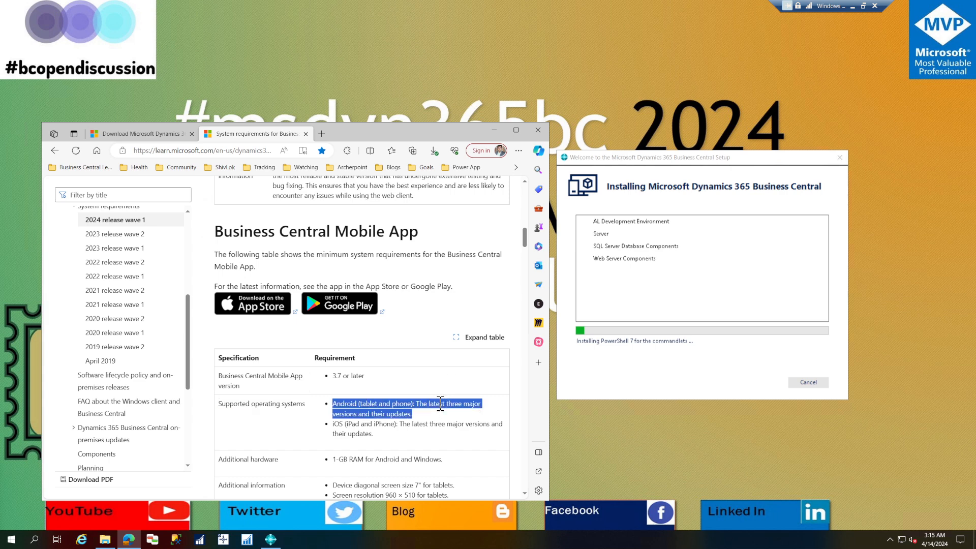
triple_click(364, 427)
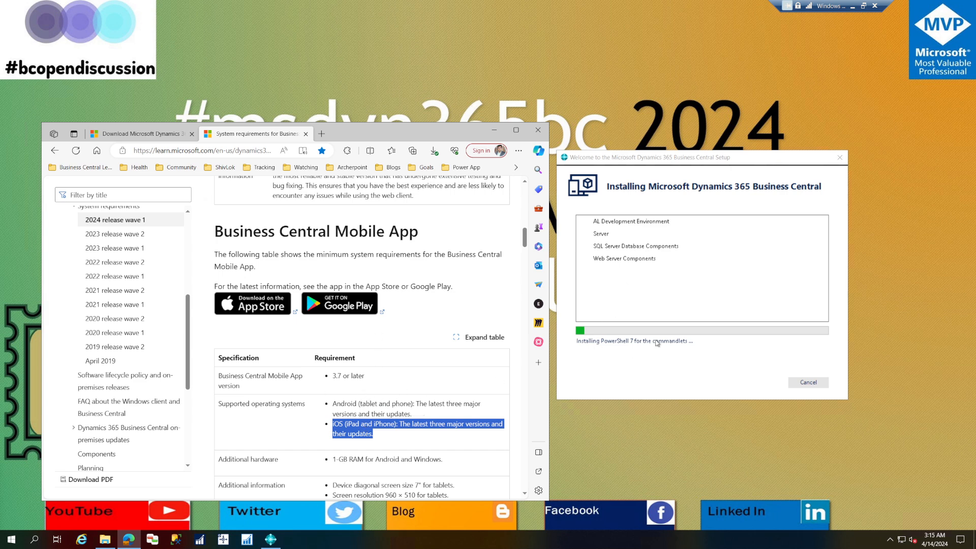
left_click(636, 350)
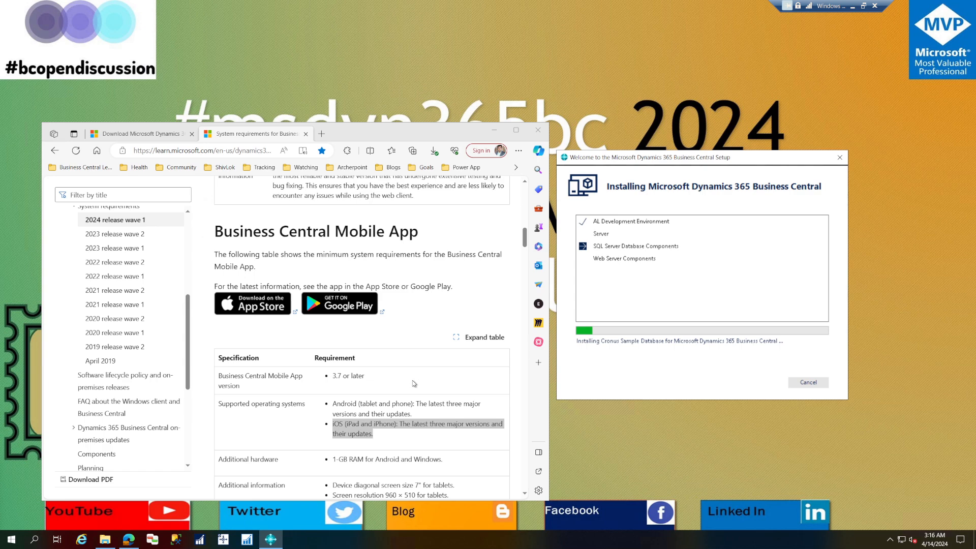
- Read the Business Central Mobile App's additional hardware requirements, highlighting the row label and the phrase "minimum system requirements" in the introduction
scroll(414, 384, "down", 1)
left_click(254, 413)
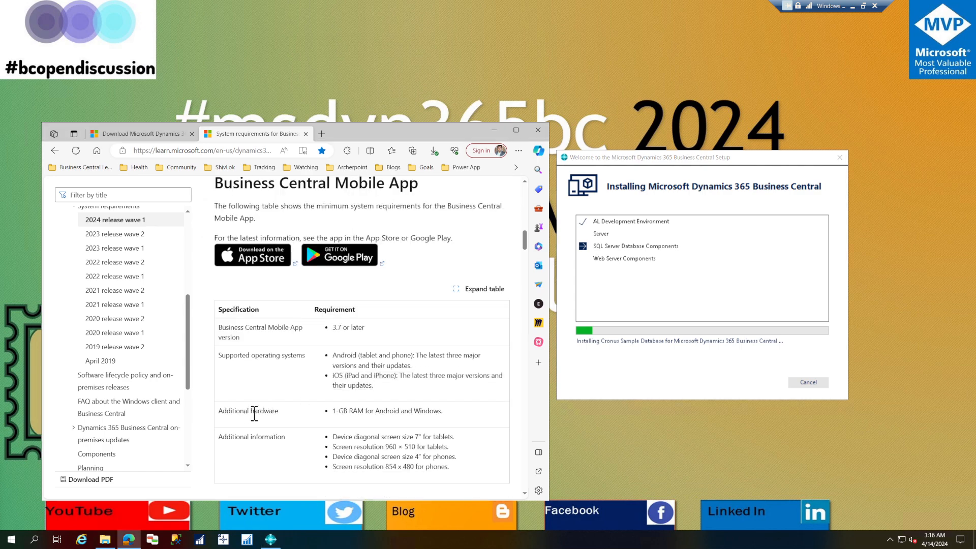
triple_click(254, 413)
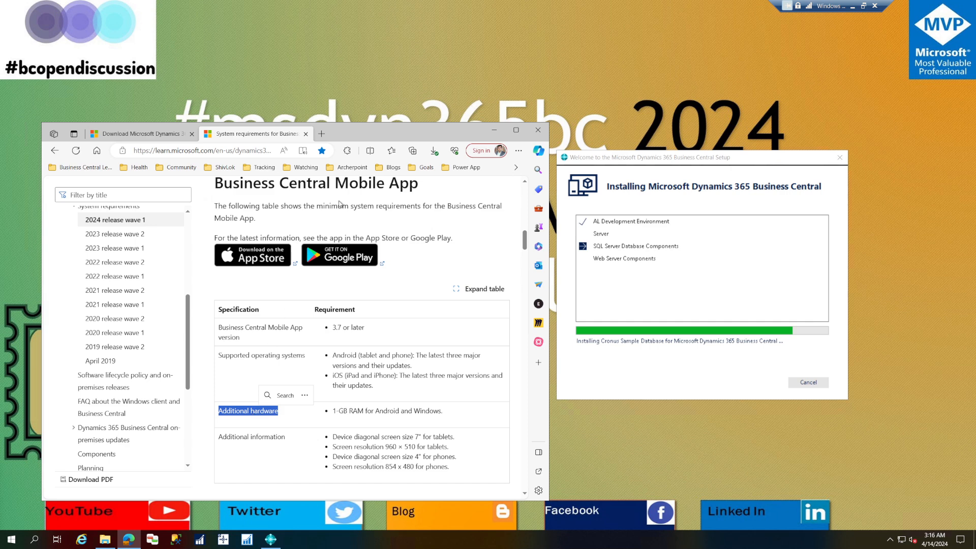
left_click_drag(317, 206, 384, 206)
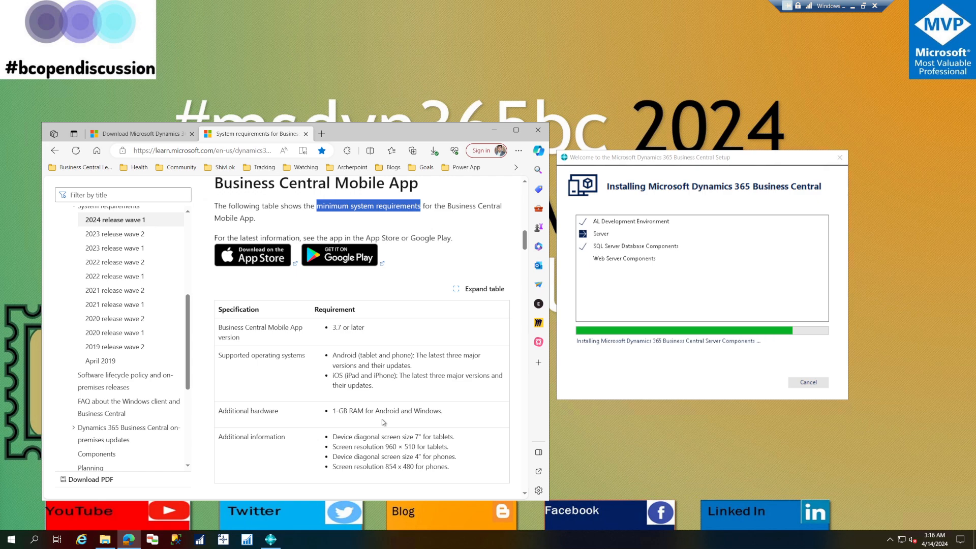
- Read the Business Central desktop app requirements, highlighting the list of supported browsers
scroll(383, 422, "down", 4)
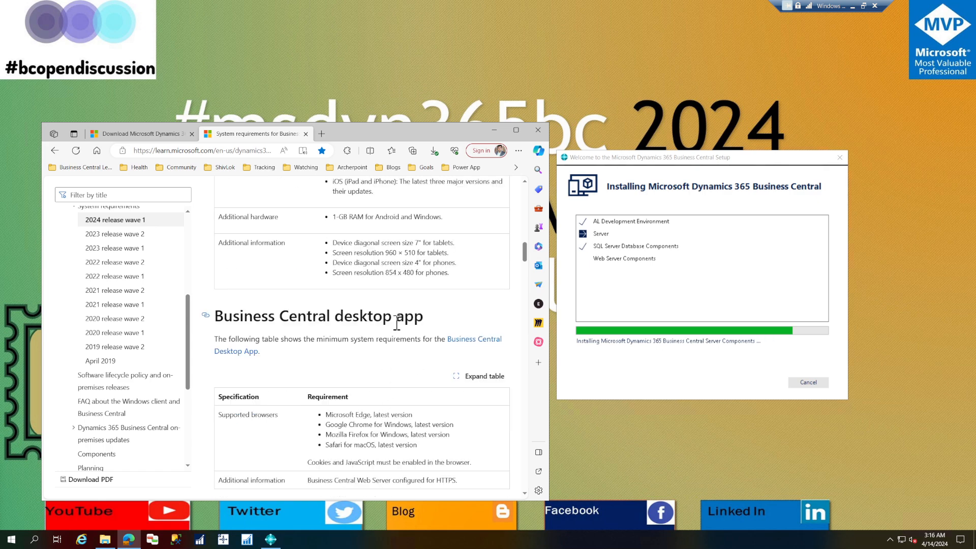
scroll(397, 324, "down", 2)
left_click_drag(324, 317, 429, 349)
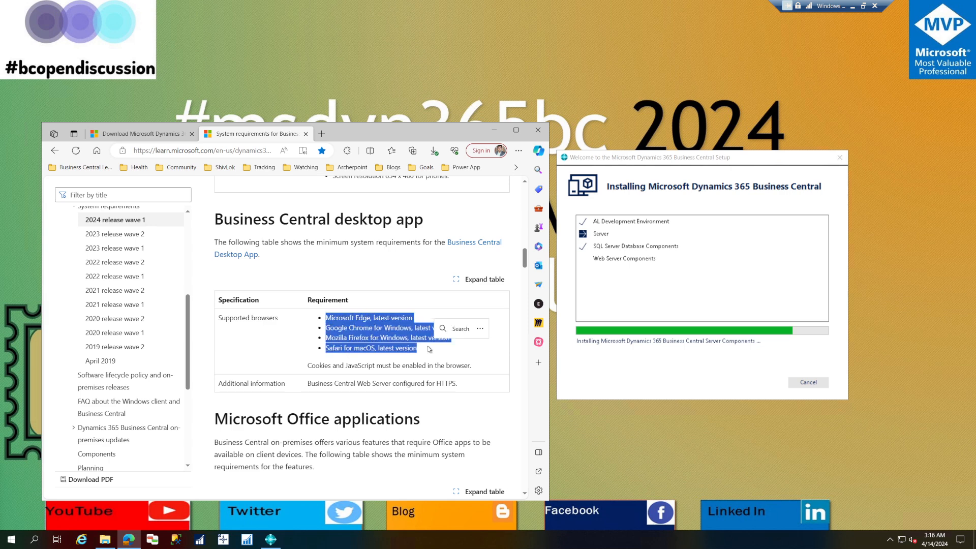
- Read the Microsoft Office applications requirements, highlighting the entry on sending data to Excel and the Word entry
scroll(429, 350, "down", 2)
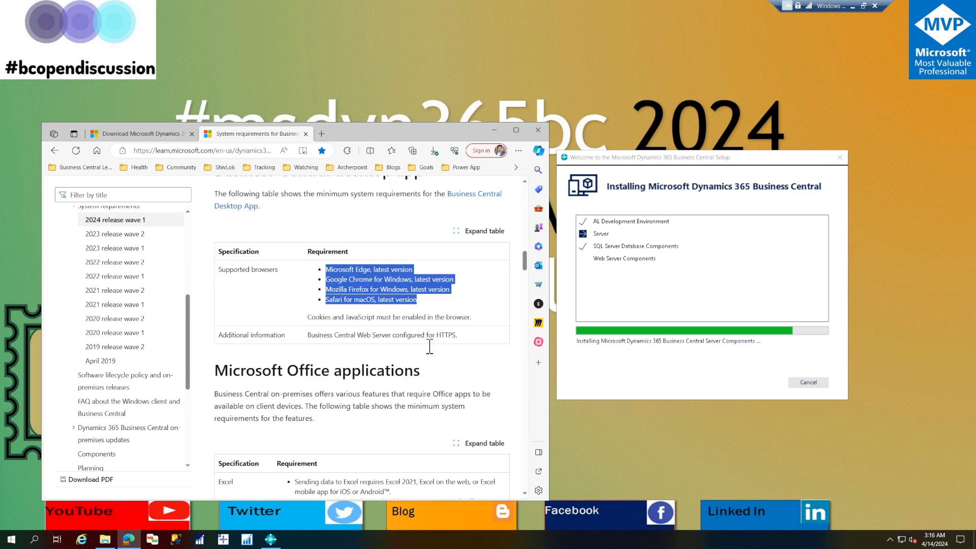
scroll(430, 349, "down", 2)
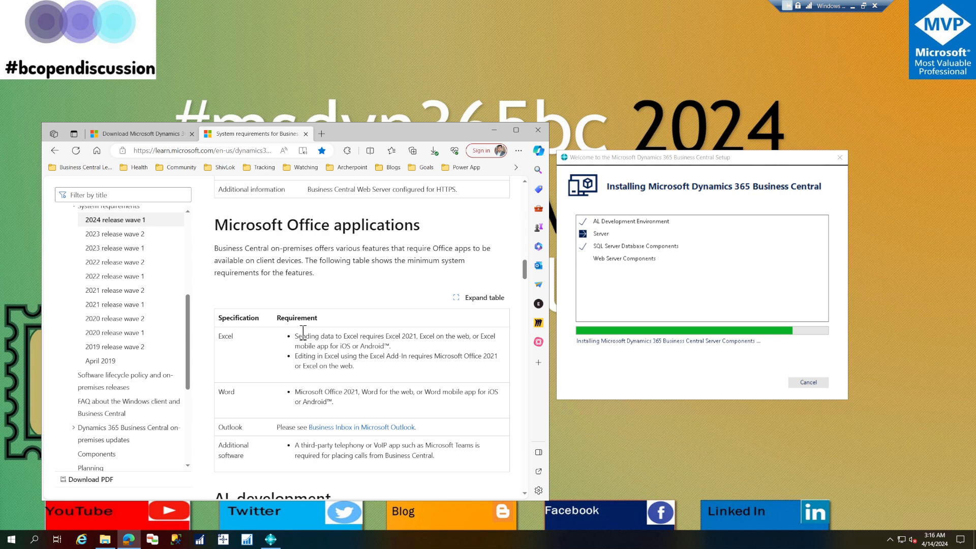
left_click_drag(222, 336, 405, 338)
triple_click(406, 337)
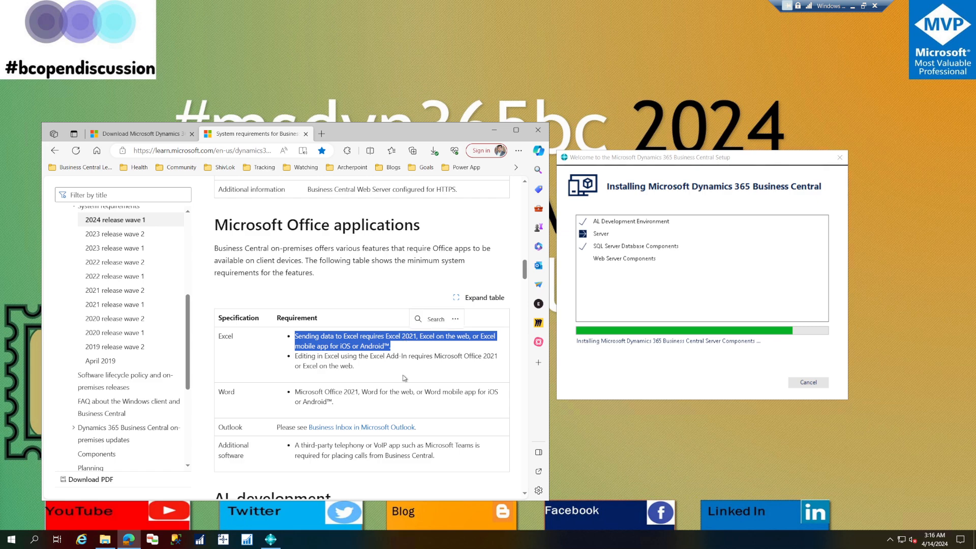
triple_click(380, 395)
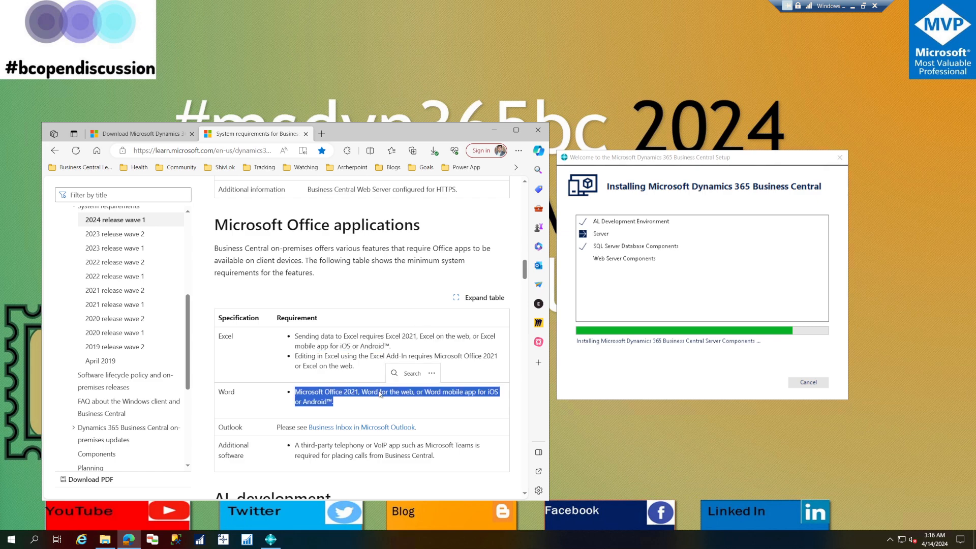
- Read the AL development requirements, bringing the browser in front of the console window and highlighting the supported operating systems list
scroll(381, 394, "down", 1)
left_click(374, 410)
scroll(374, 409, "down", 2)
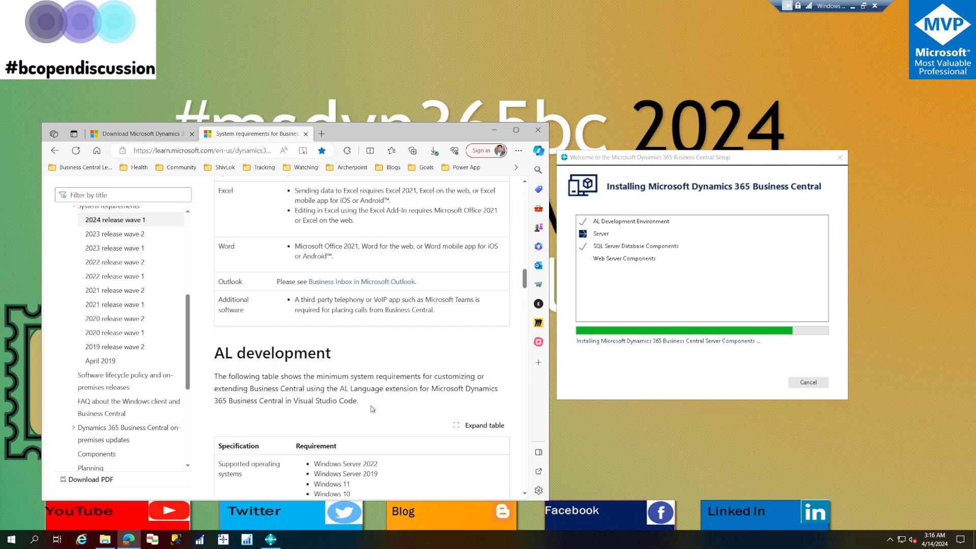
scroll(373, 410, "down", 1)
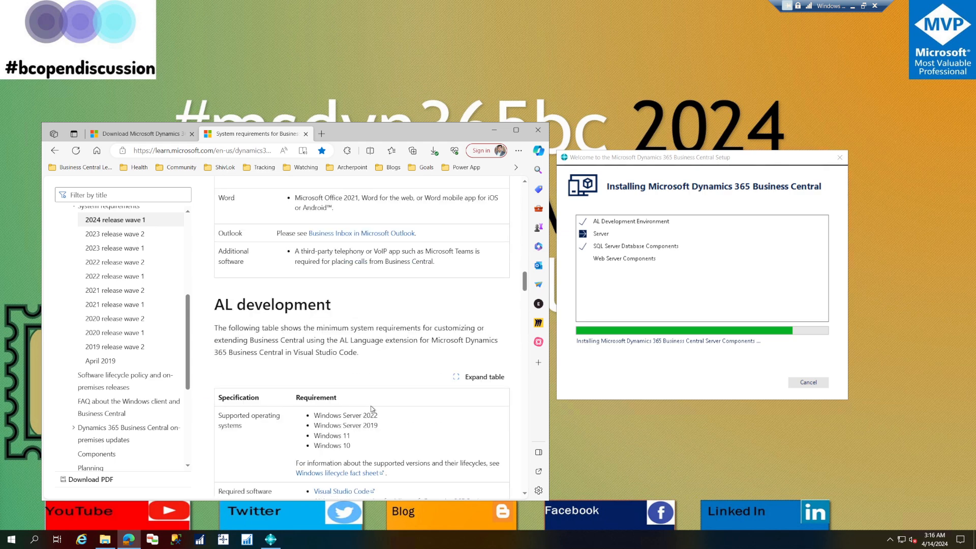
scroll(373, 400, "down", 2)
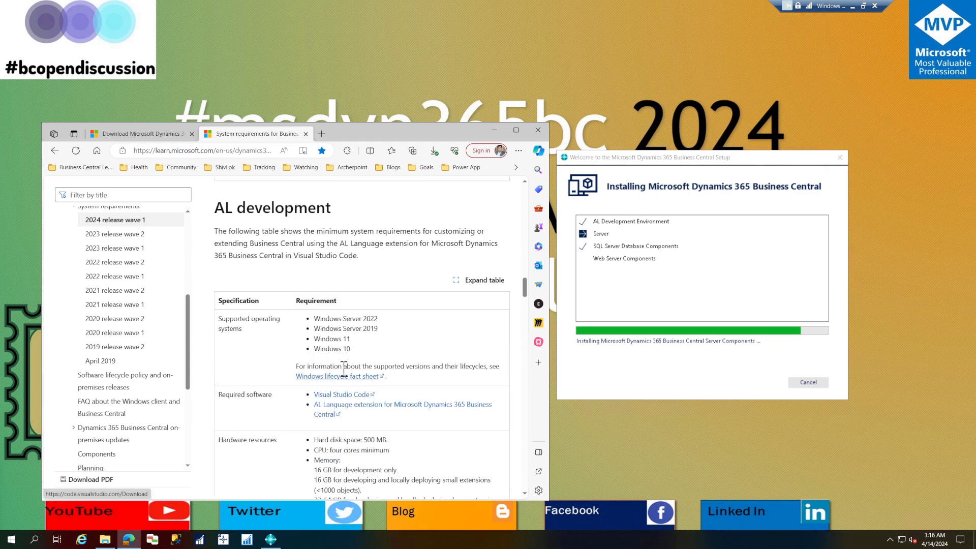
left_click_drag(314, 317, 350, 339)
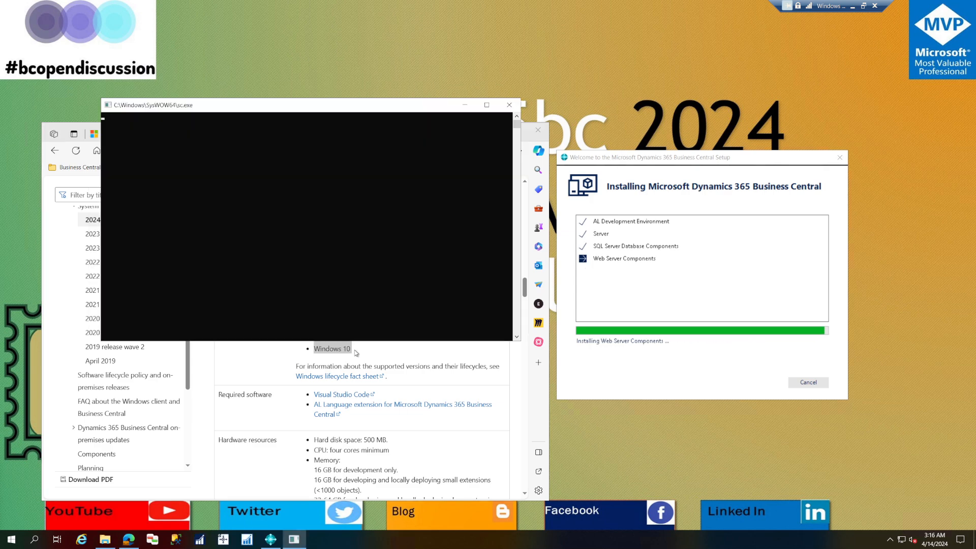
left_click(356, 354)
triple_click(357, 350)
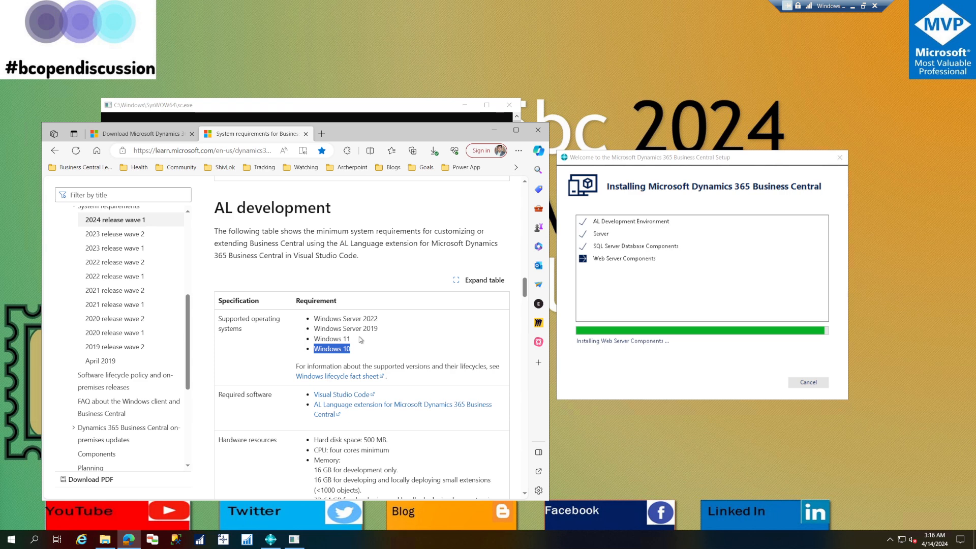
mouse_move(360, 340)
left_mouse_down()
mouse_move(366, 316)
mouse_move(369, 353)
left_mouse_up()
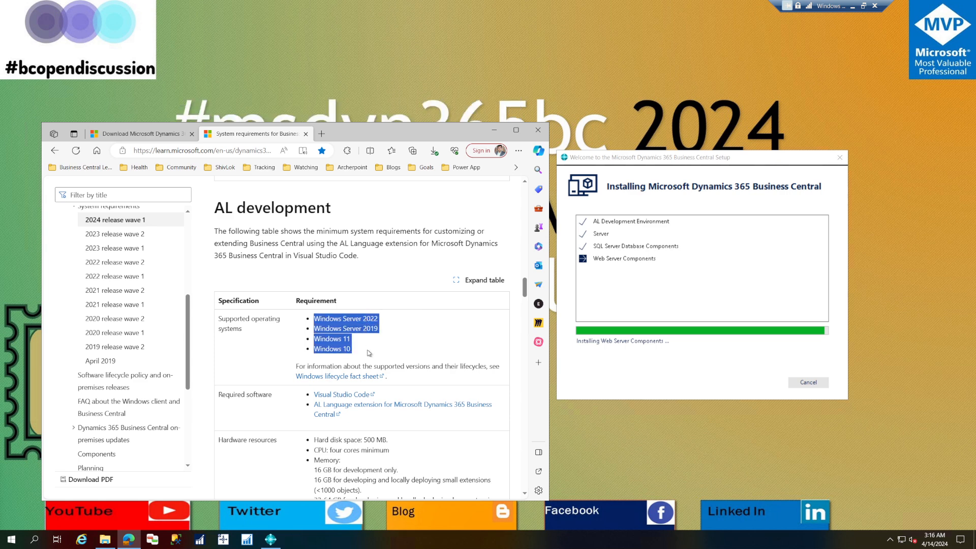
- Read the AL development required software and hardware resources, highlighting the software list, disk space, CPU and each memory entry
scroll(369, 353, "down", 1)
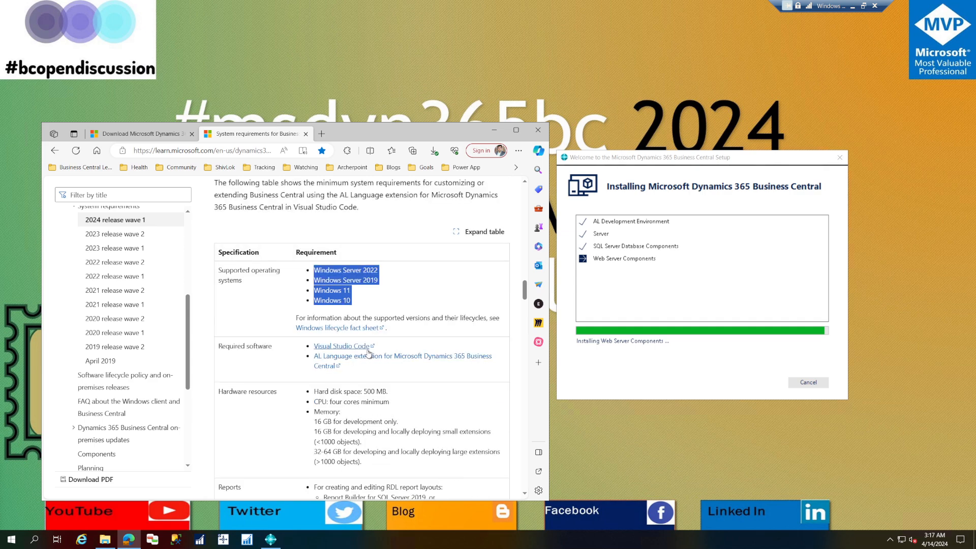
left_click_drag(311, 346, 363, 369)
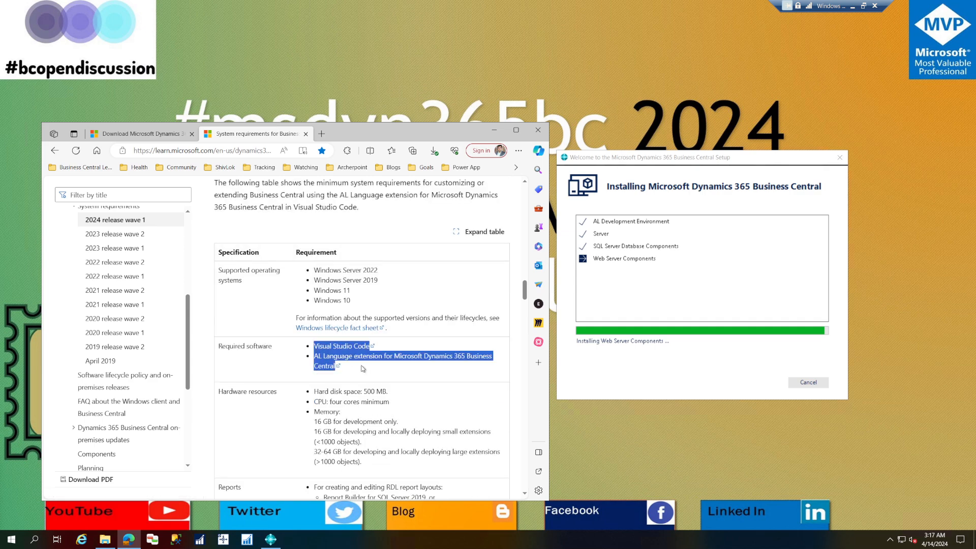
scroll(363, 369, "down", 1)
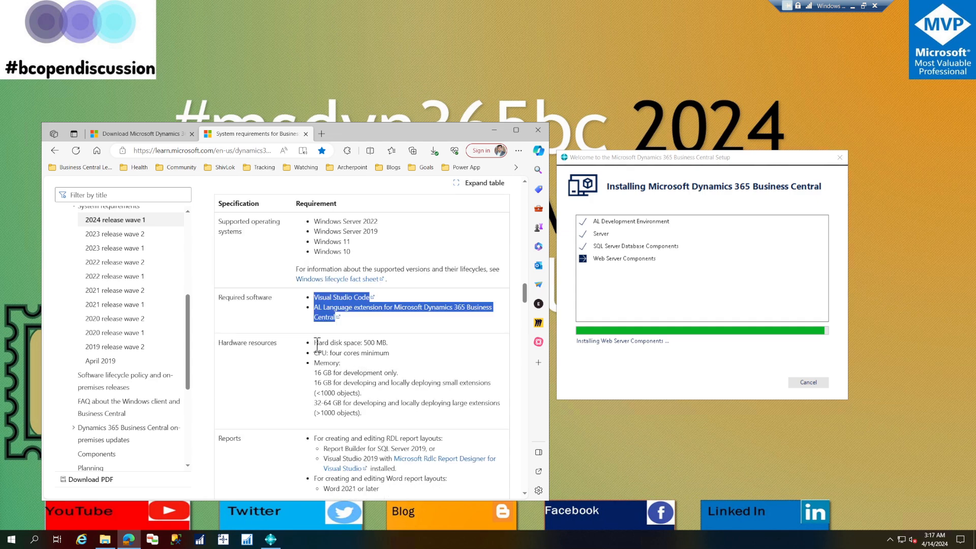
left_click_drag(313, 343, 402, 348)
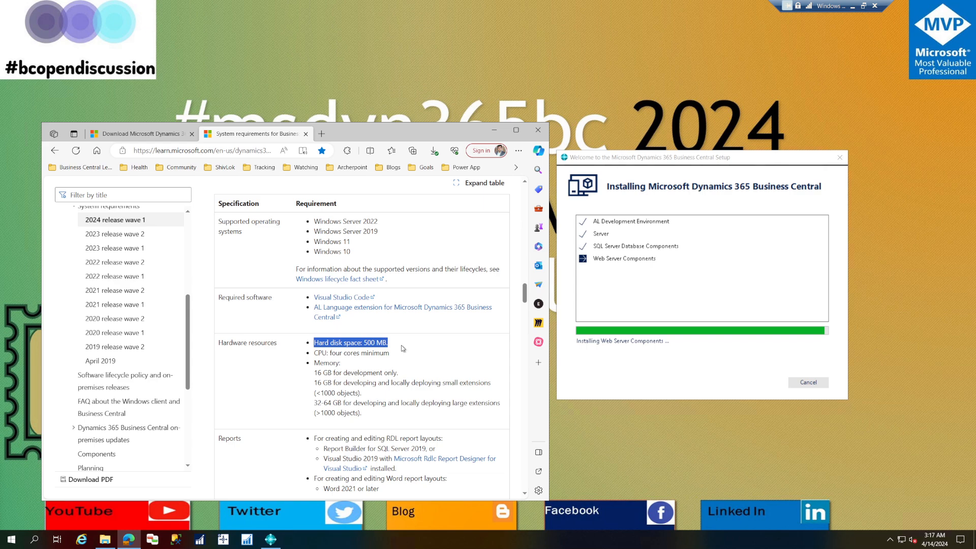
mouse_move(402, 348)
left_mouse_down()
mouse_move(410, 364)
mouse_move(397, 364)
left_mouse_up()
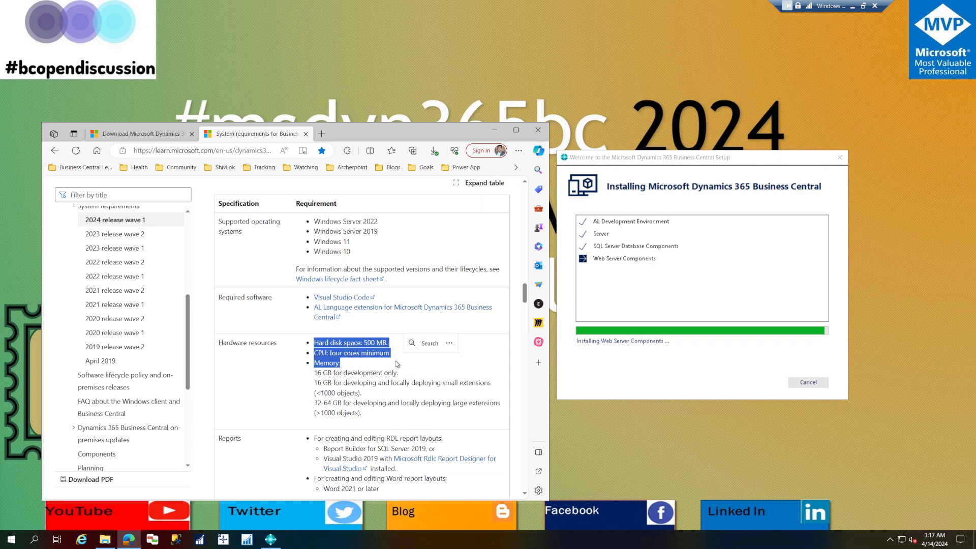
left_click_drag(326, 375, 389, 378)
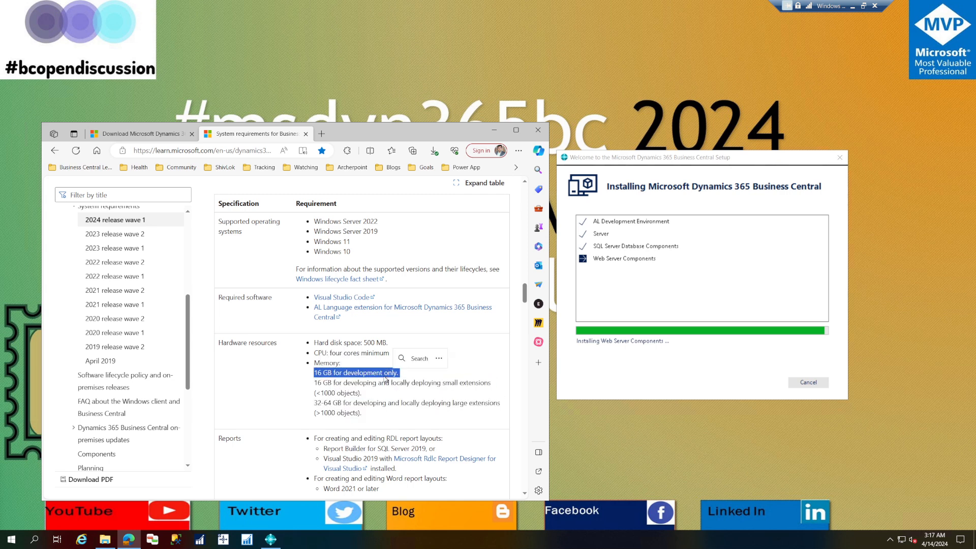
triple_click(323, 381)
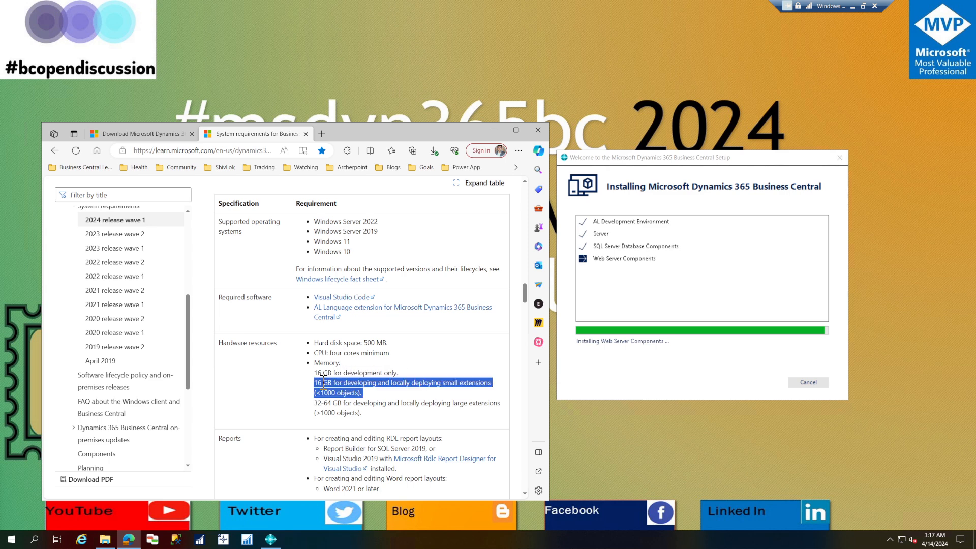
triple_click(332, 405)
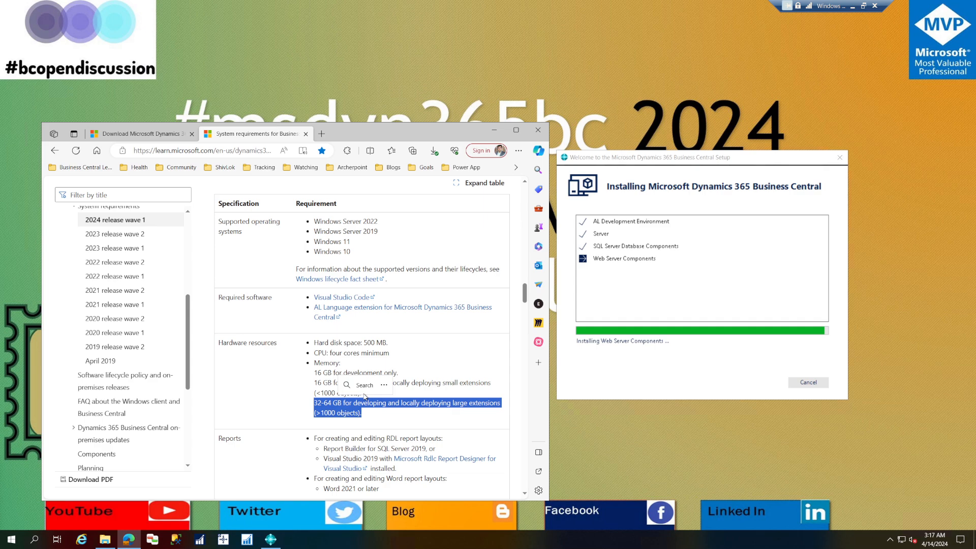
- Read the AL development Reports requirements, highlighting the Report Builder, Visual Studio and Word versions needed for report layouts
scroll(364, 396, "down", 1)
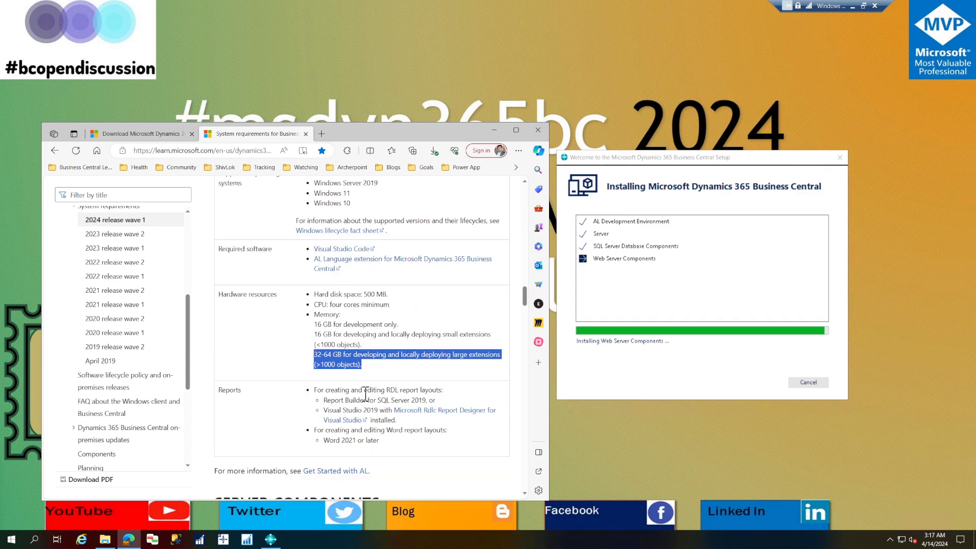
double_click(334, 402)
left_click_drag(335, 403, 425, 405)
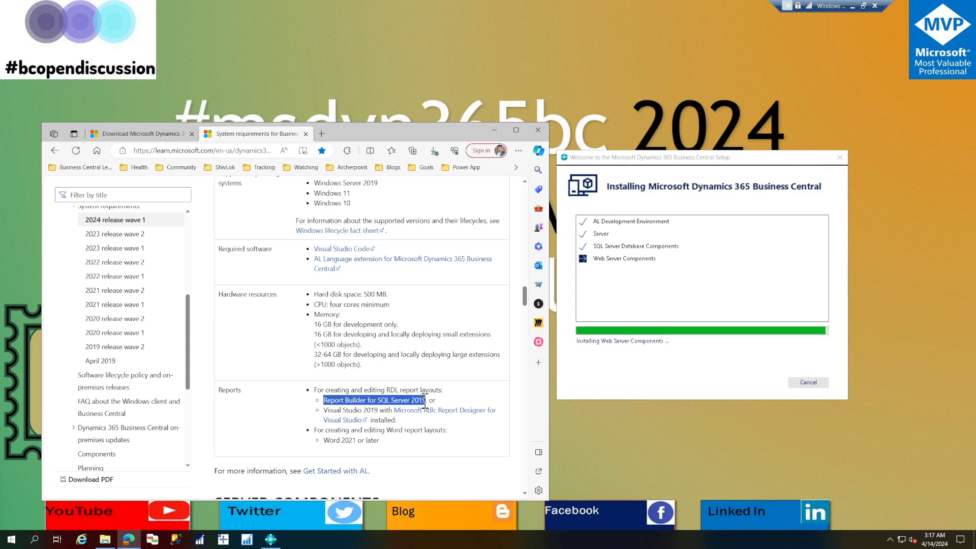
double_click(335, 410)
left_click_drag(336, 410, 381, 414)
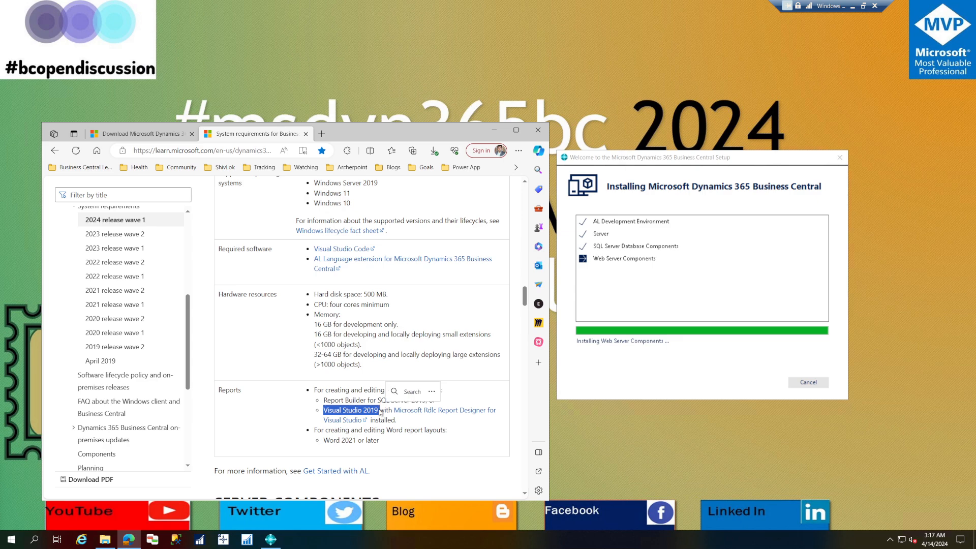
left_click_drag(405, 430, 411, 445)
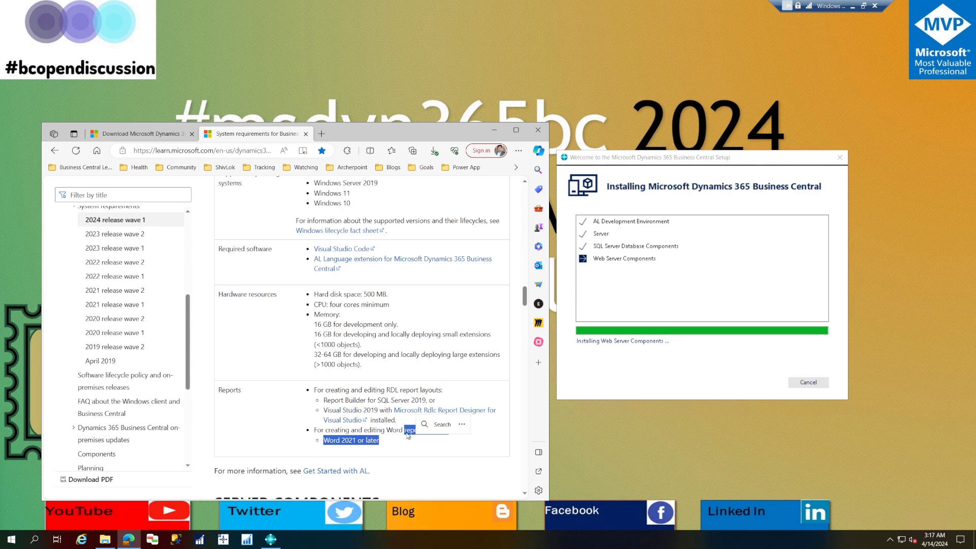
- Go to the Business Central server section under Server Components and highlight its introductory sentence and heading
scroll(407, 435, "down", 4)
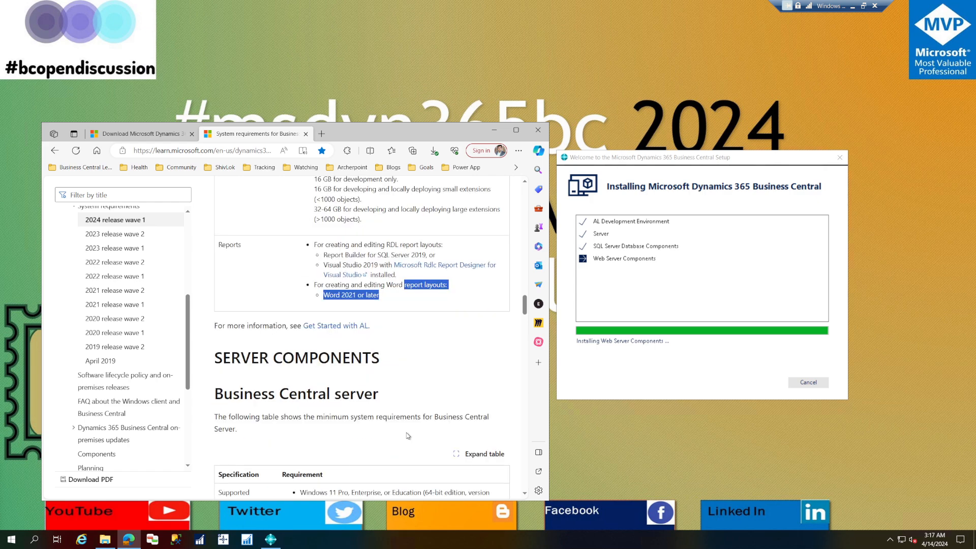
scroll(408, 436, "down", 1)
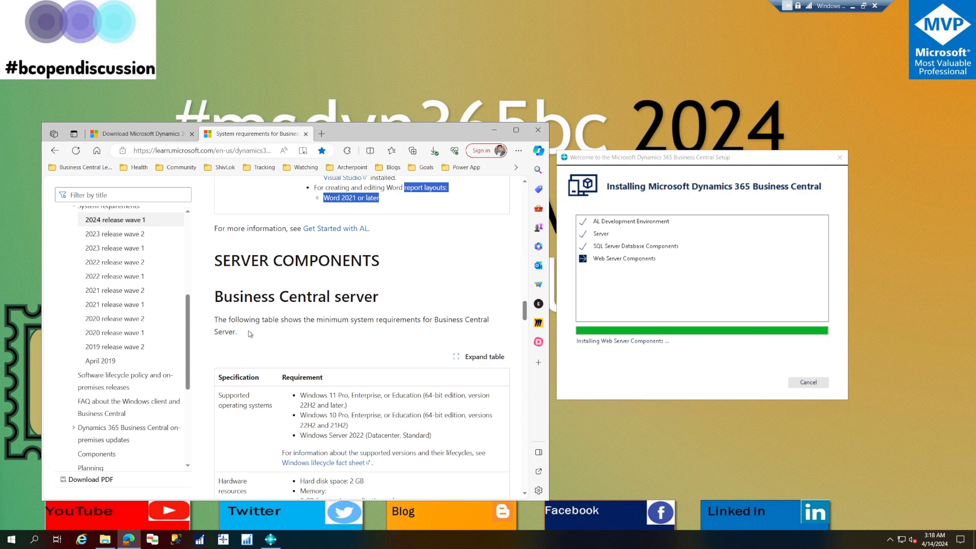
triple_click(260, 321)
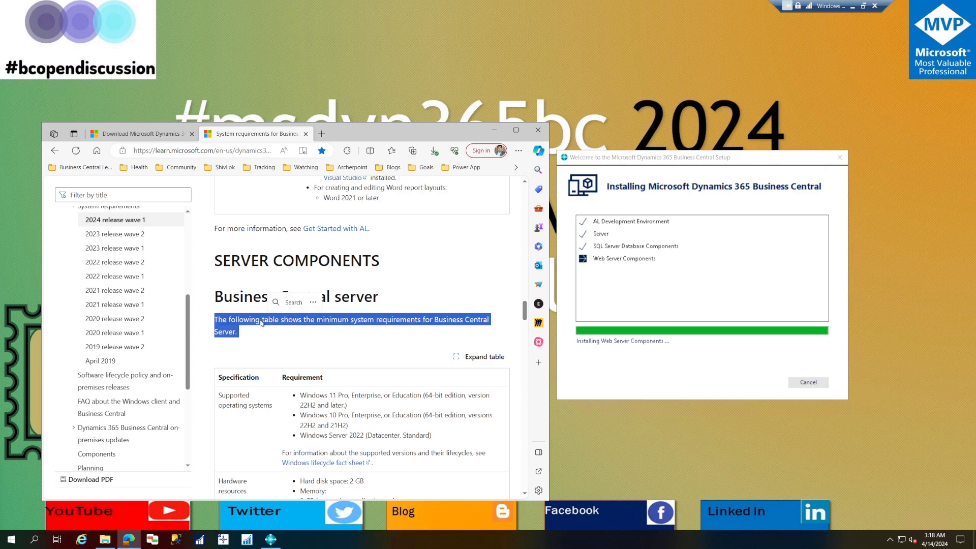
left_click(375, 302)
triple_click(360, 304)
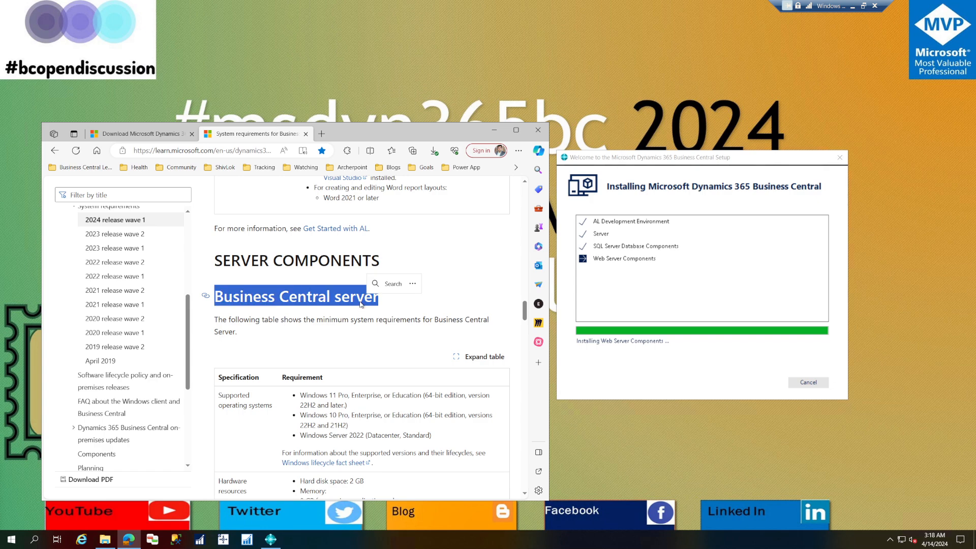
- Read the Business Central server's supported operating systems, highlighting the Windows 11 and Windows 10 entries
scroll(360, 304, "down", 2)
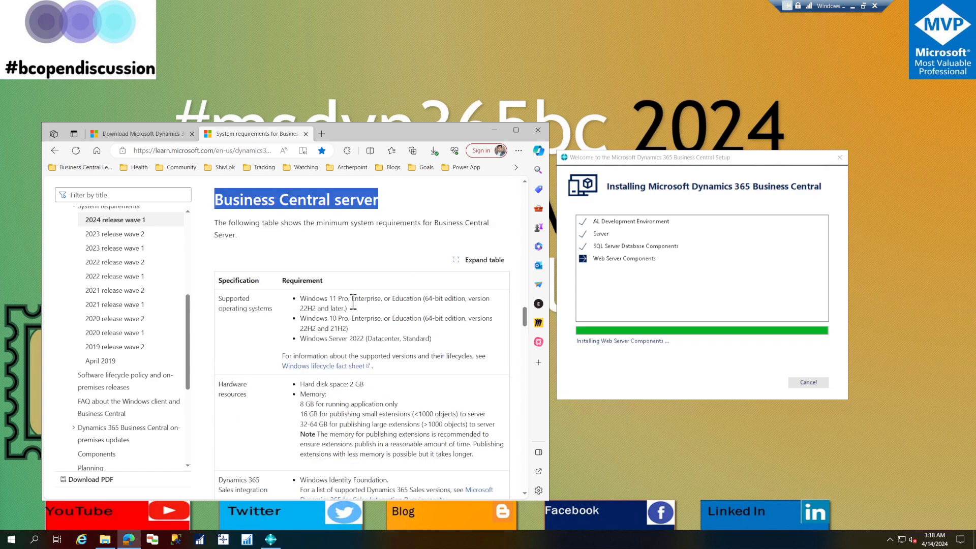
double_click(311, 299)
left_click_drag(312, 299, 458, 299)
triple_click(458, 300)
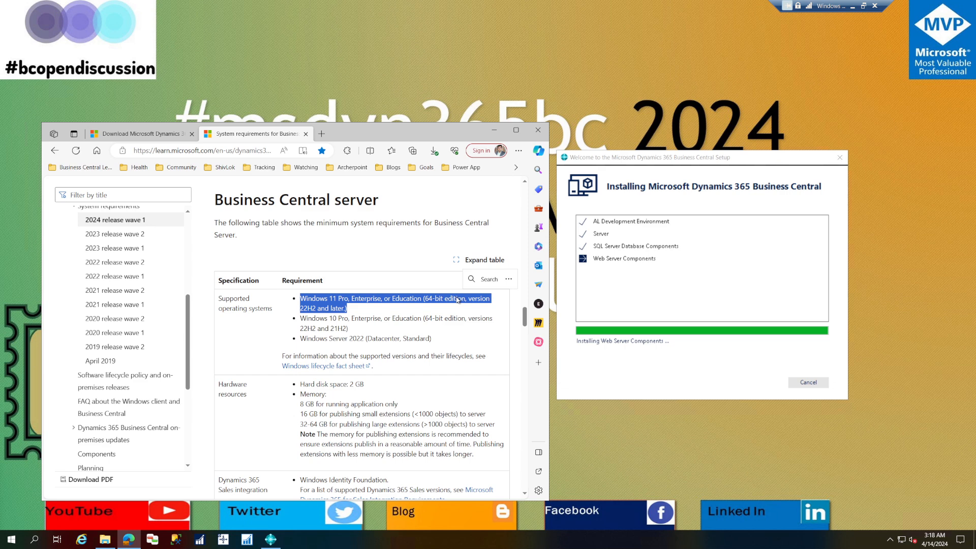
double_click(410, 299)
left_click_drag(411, 299, 361, 333)
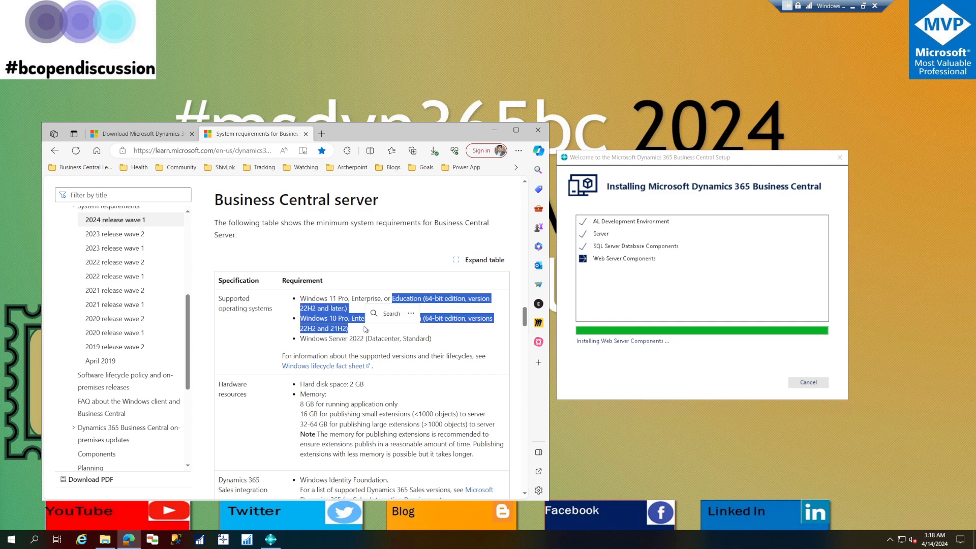
triple_click(455, 321)
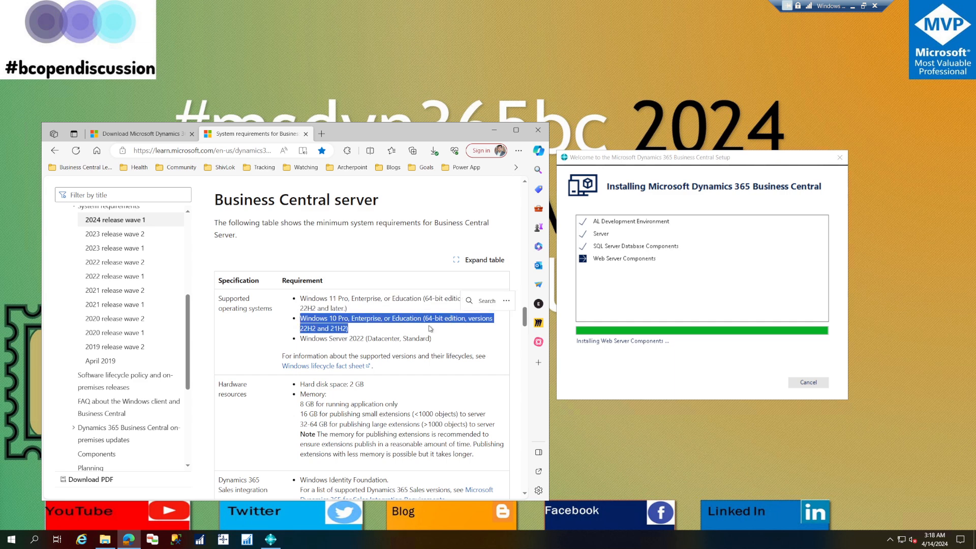
- Read the Business Central server's Windows Server 2022 entry and hardware resources, highlighting the supported editions, hard disk space and memory requirements
left_click(392, 341)
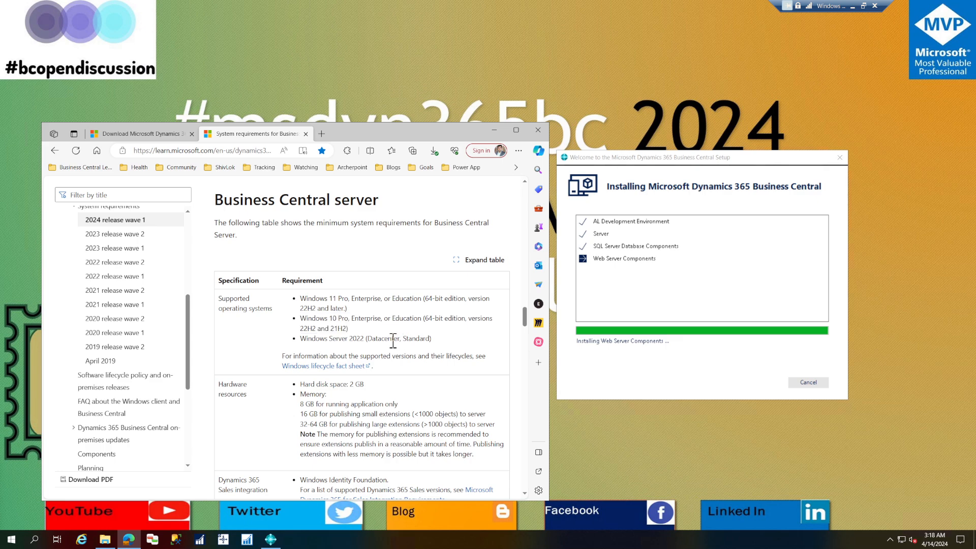
left_click_drag(392, 341, 413, 341)
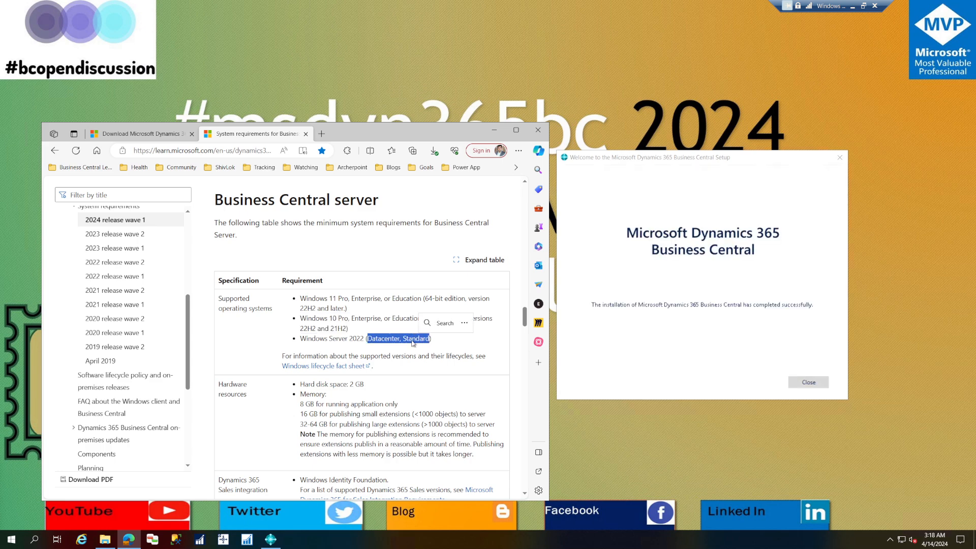
scroll(414, 345, "down", 2)
triple_click(338, 288)
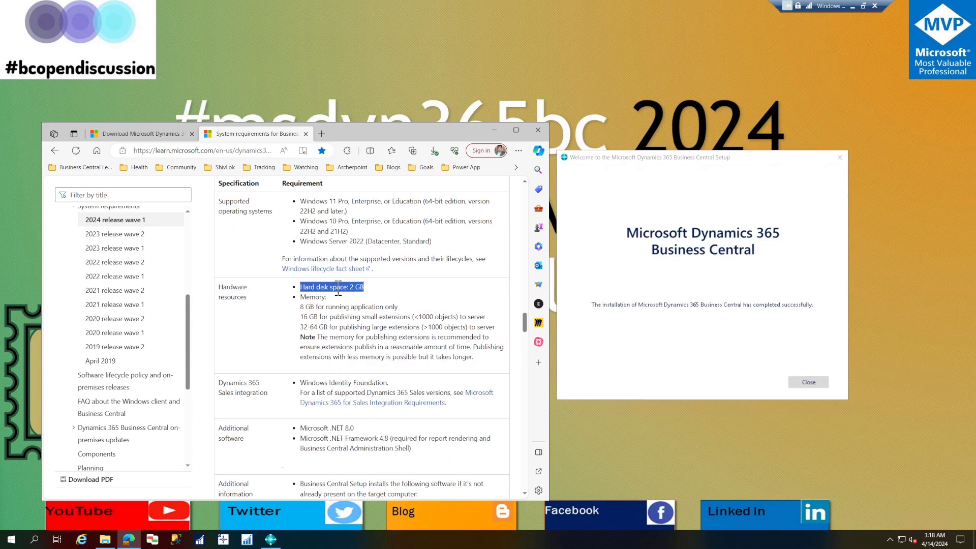
triple_click(309, 308)
left_click_drag(310, 314, 323, 329)
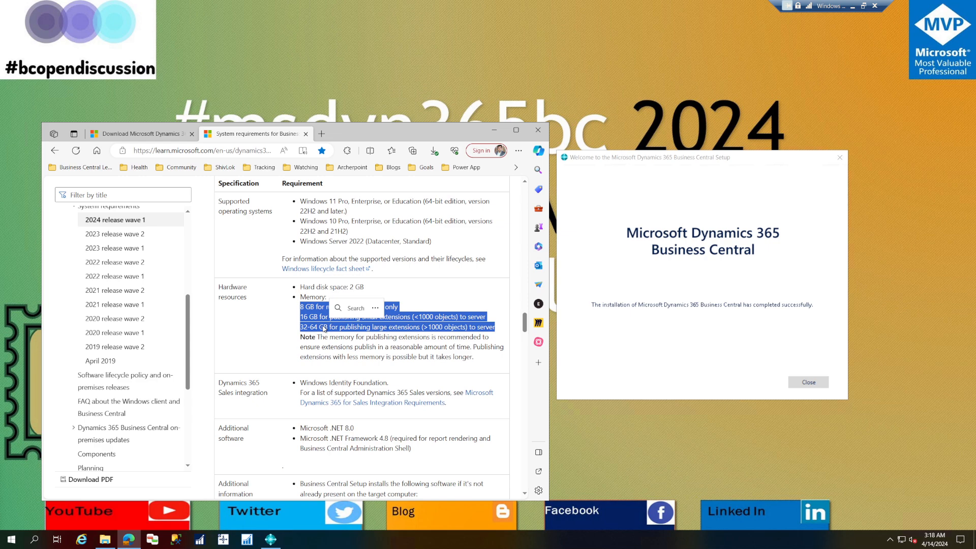
- Read the server's Sales integration, additional software and additional information requirements, highlighting Windows Identity Foundation, the .NET versions and the software Setup installs
scroll(323, 328, "down", 1)
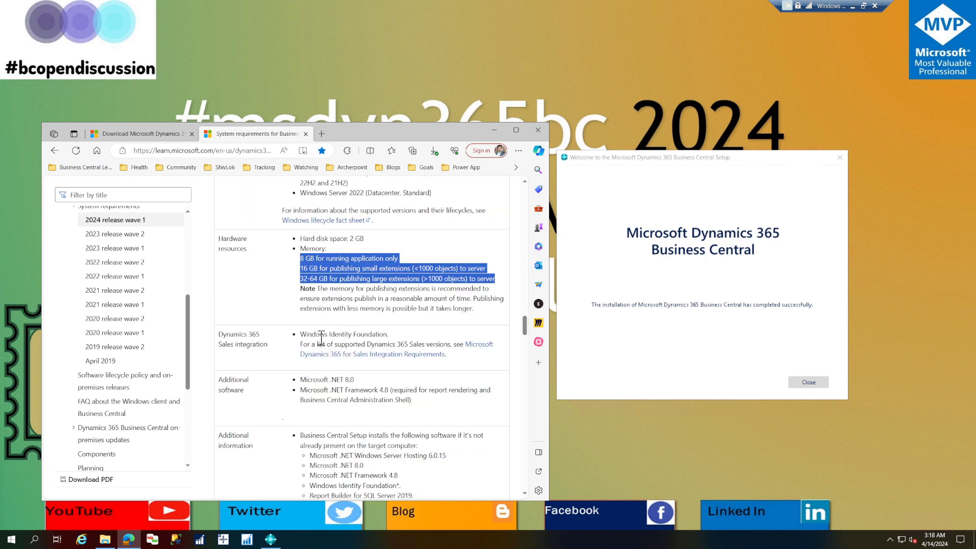
triple_click(322, 336)
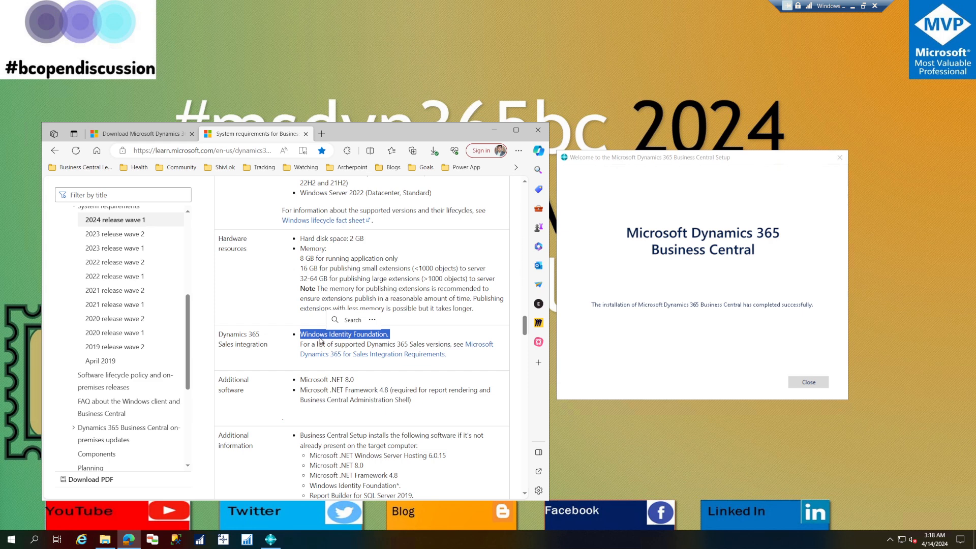
triple_click(326, 381)
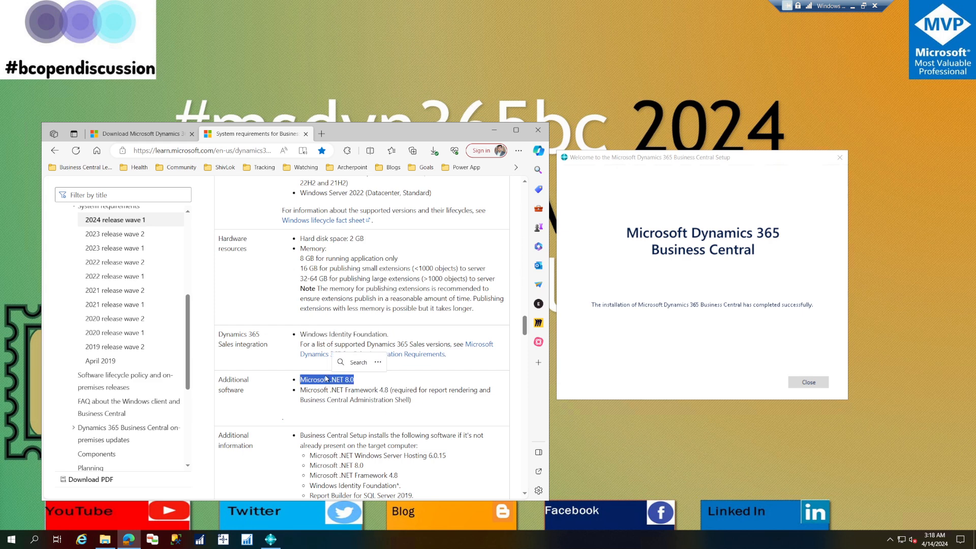
left_click_drag(314, 391, 386, 390)
scroll(387, 389, "down", 2)
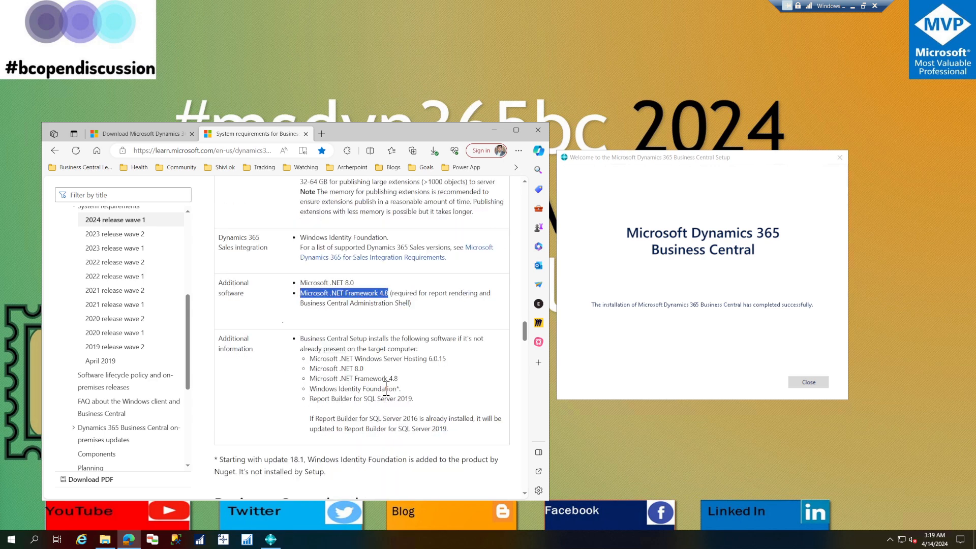
left_click_drag(307, 338, 384, 430)
- Read the Business Central web server components requirements, highlighting the heading, Windows versions, Internet Information Services 10 and the software Setup installs
scroll(383, 431, "down", 3)
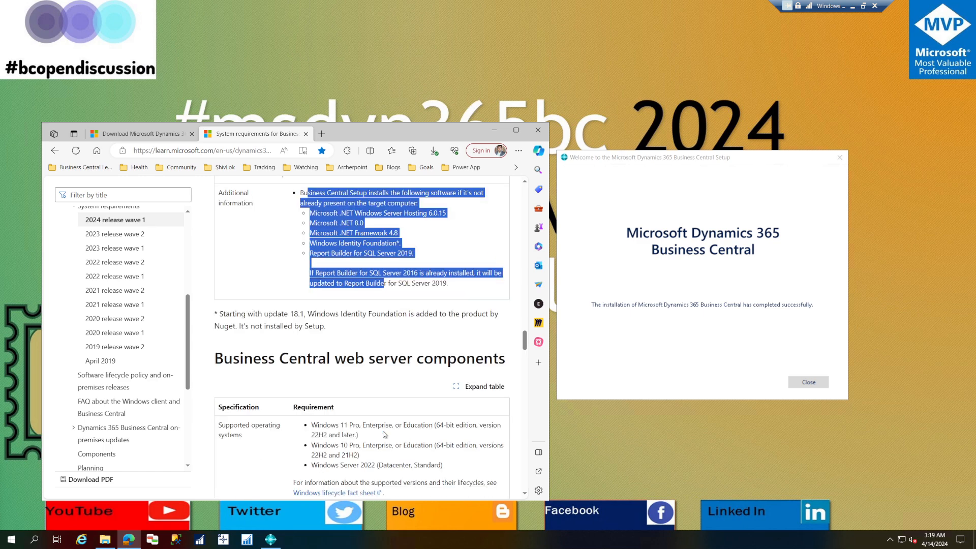
triple_click(342, 361)
scroll(343, 365, "down", 1)
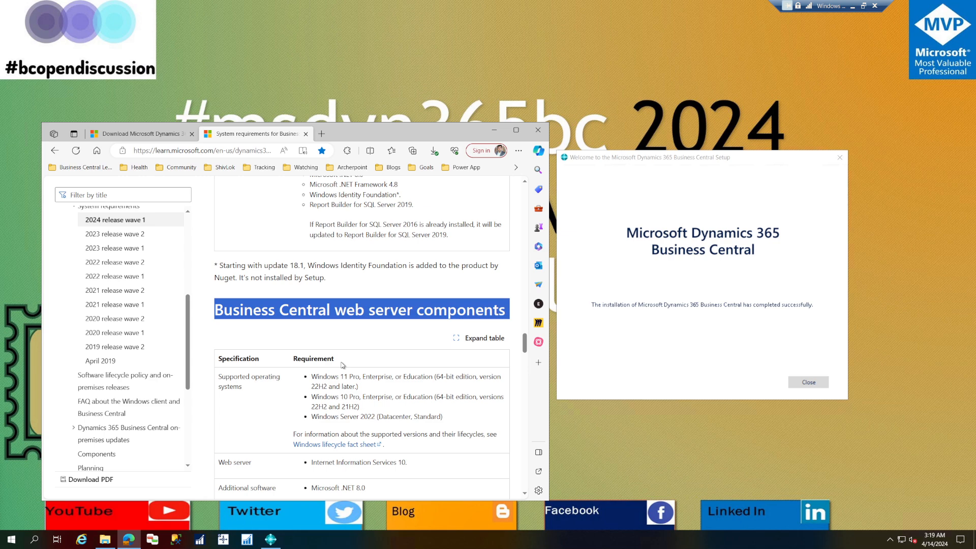
left_click_drag(339, 380, 436, 413)
scroll(436, 412, "down", 2)
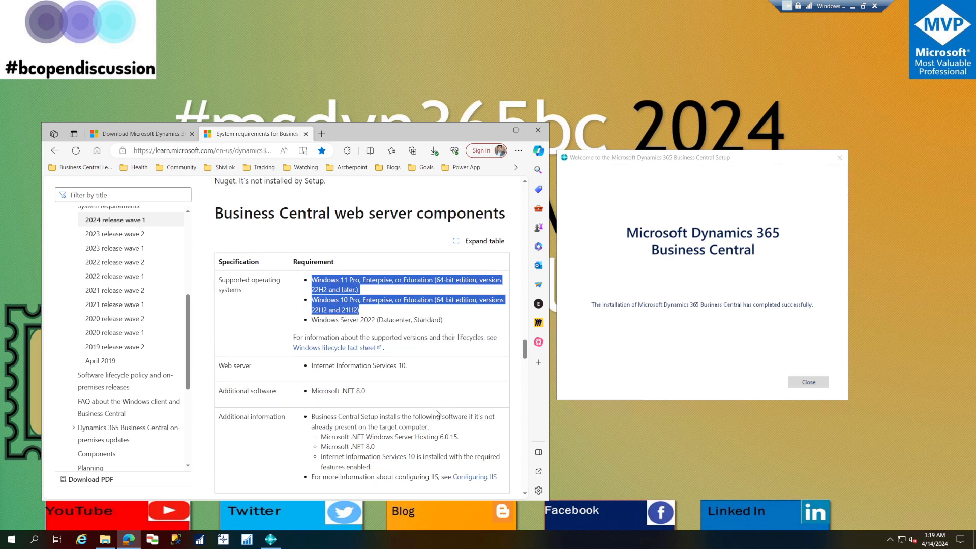
left_click_drag(326, 366, 406, 367)
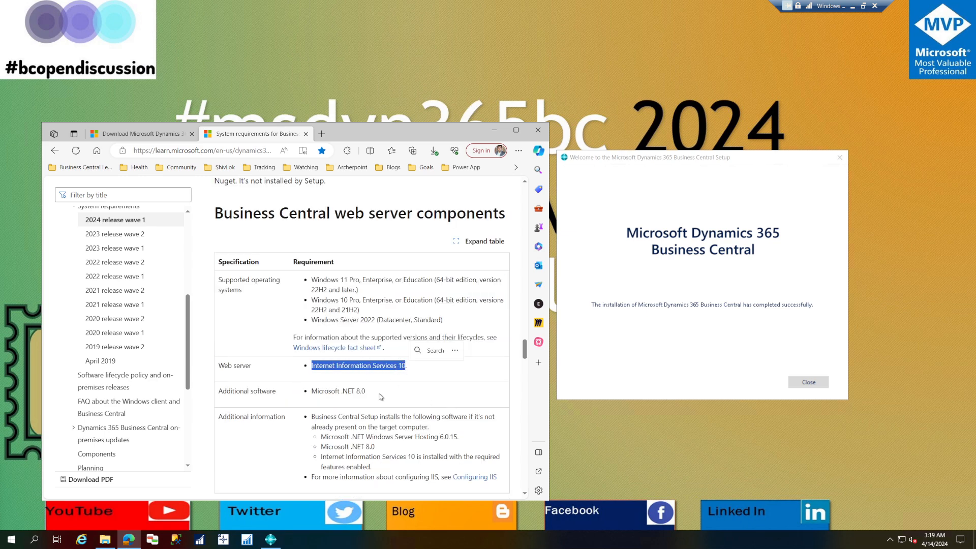
scroll(379, 400, "down", 1)
left_click(320, 369)
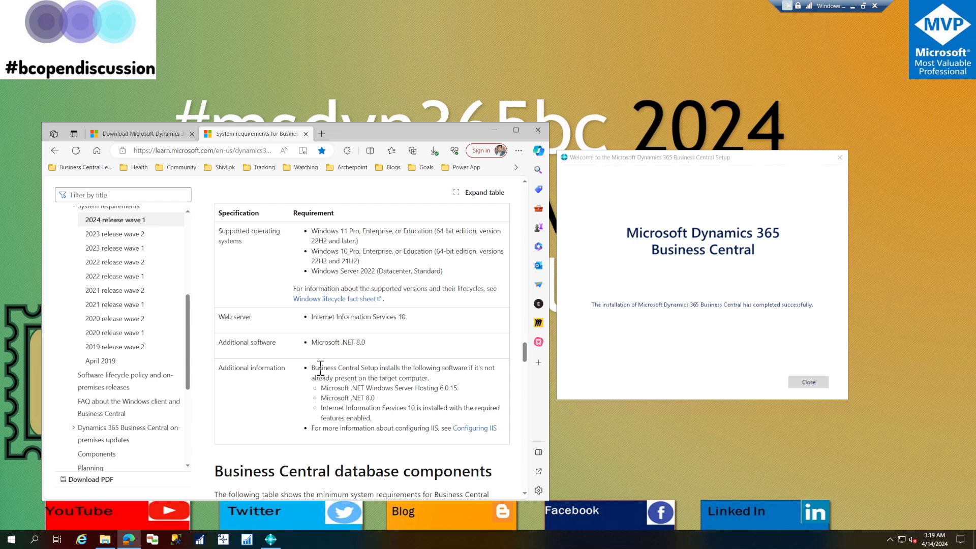
left_click_drag(320, 369, 365, 408)
- Read the Business Central database components requirements, highlighting the SQL Server 2019 Express (64-bit edition) entry under Additional information
scroll(364, 414, "down", 2)
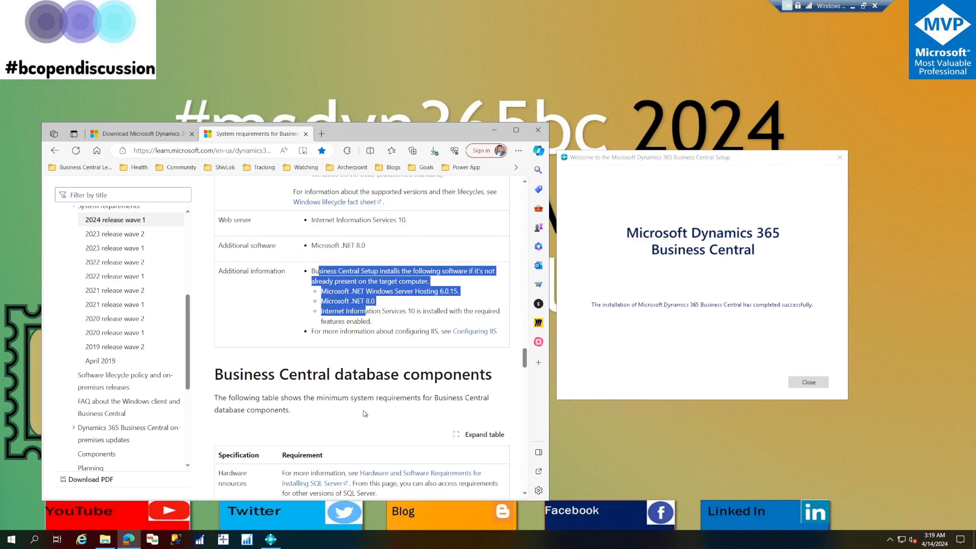
scroll(364, 414, "down", 2)
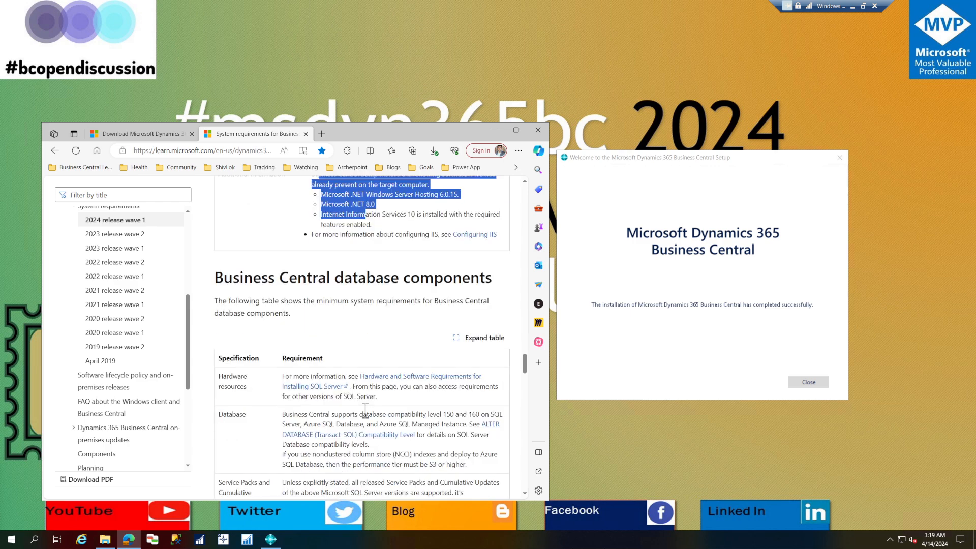
scroll(364, 414, "down", 2)
scroll(365, 414, "down", 2)
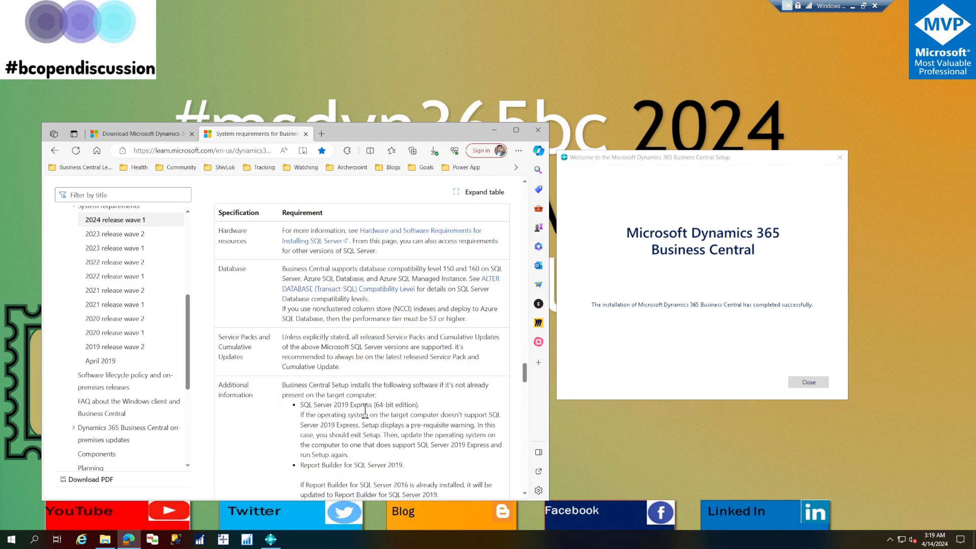
left_click_drag(300, 356, 418, 359)
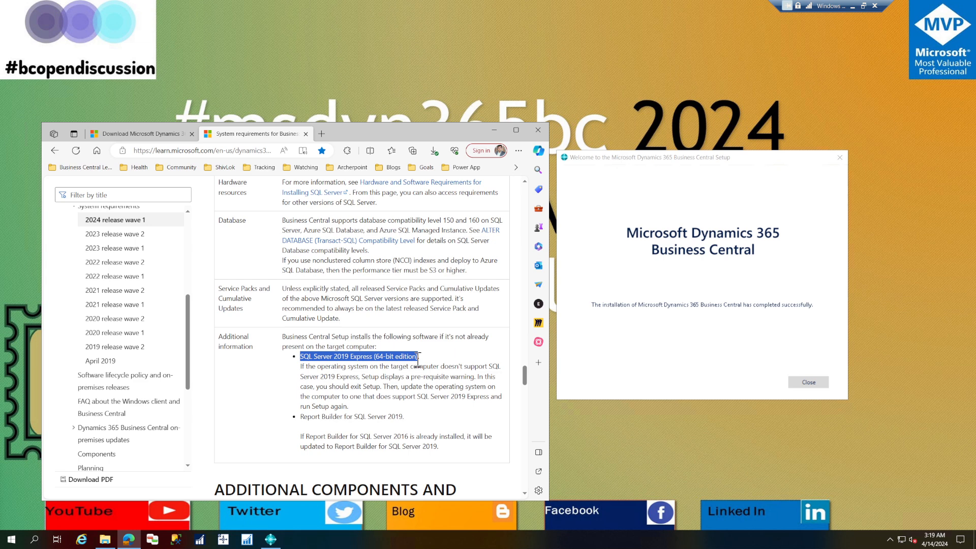
triple_click(316, 358)
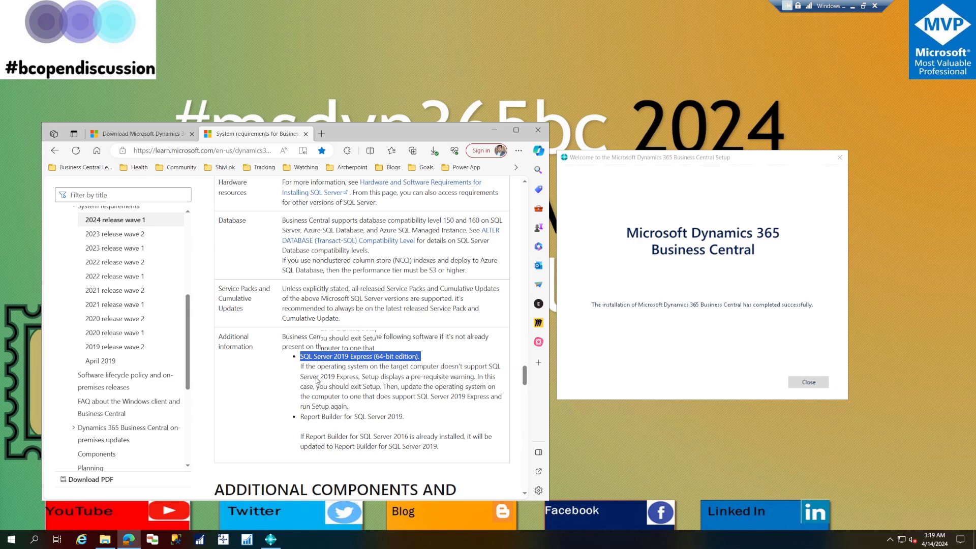
- Skim the Additional Components and Features sections, including Automated Data Capture System and Dynamics 365 for Sales integration, through to the article's end
scroll(318, 379, "down", 4)
scroll(318, 379, "down", 1)
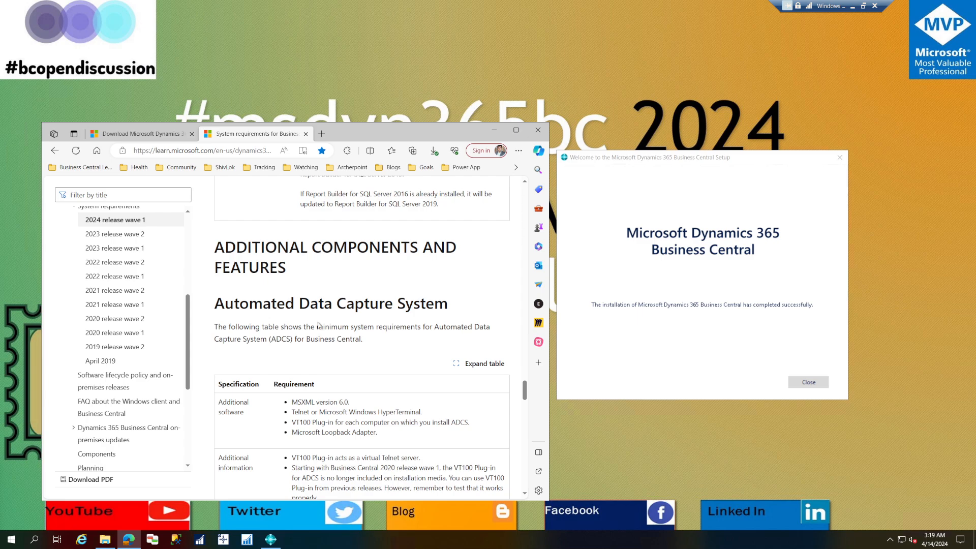
scroll(320, 324, "down", 3)
scroll(320, 325, "down", 9)
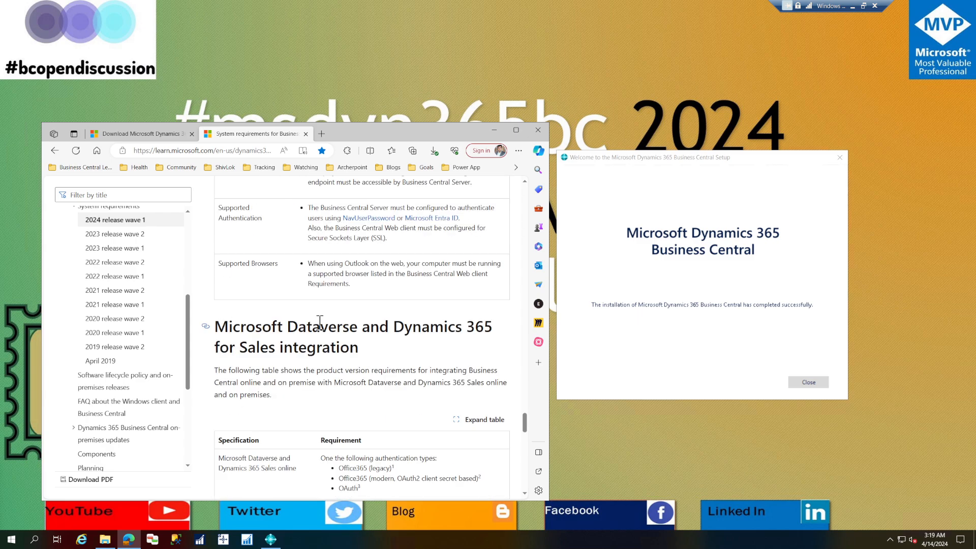
scroll(320, 323, "down", 8)
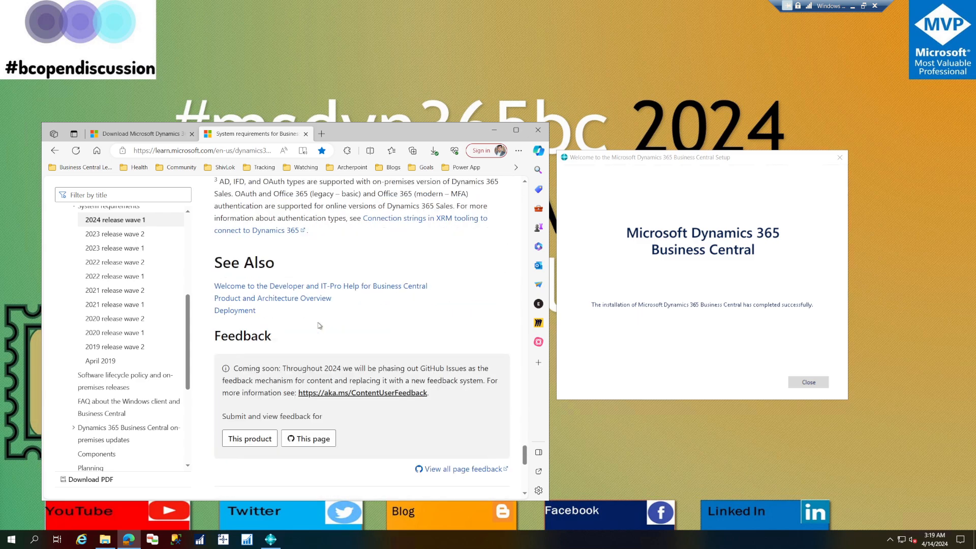
- Return to the Business Central web server components section and highlight its Windows 11 Pro, Enterprise, or Education operating system entry
scroll(320, 325, "up", 20)
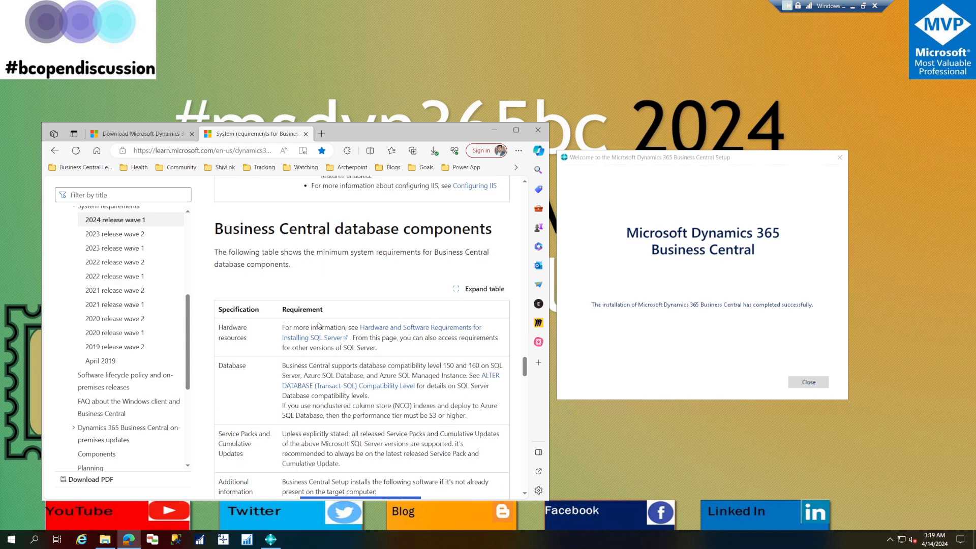
scroll(319, 325, "up", 5)
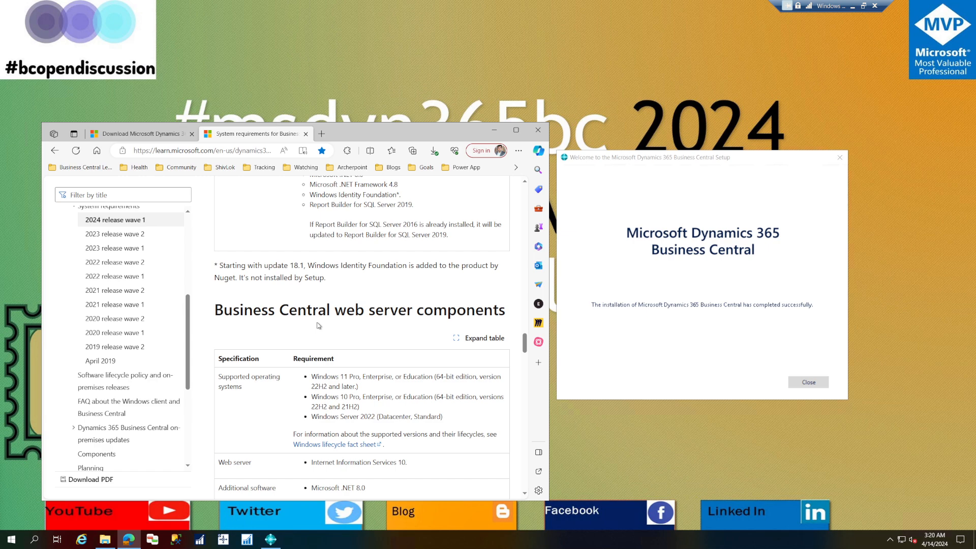
double_click(330, 377)
left_click_drag(350, 377, 424, 380)
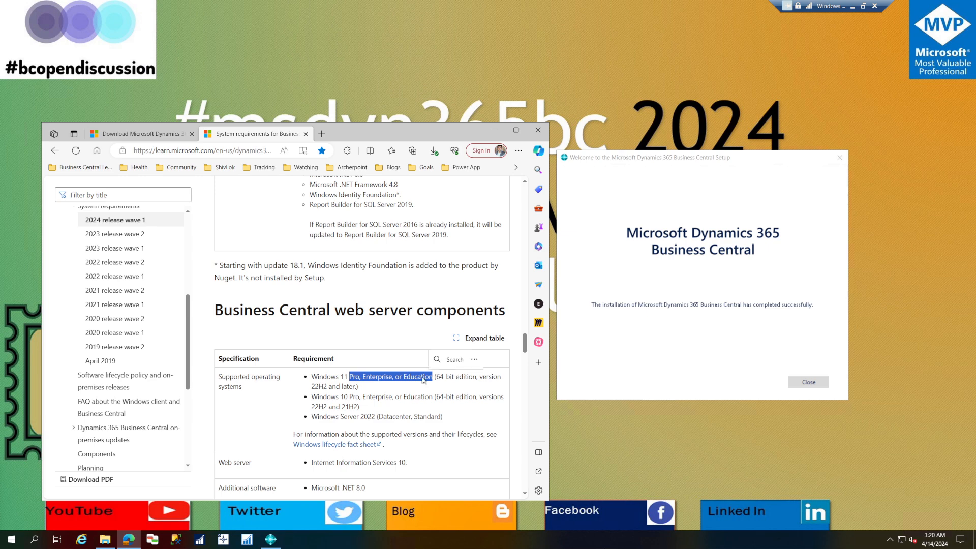
triple_click(448, 378)
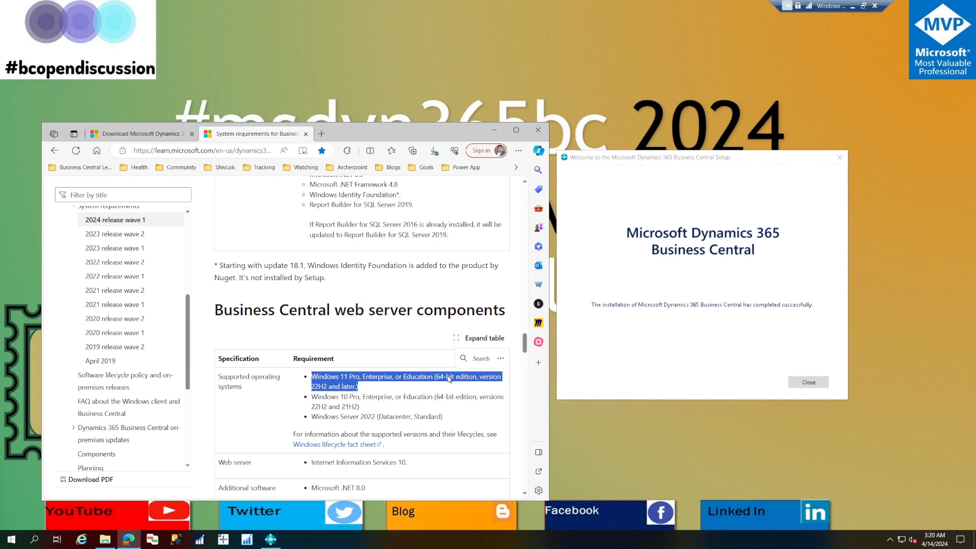
- Go back to the start of the system requirements article and skim the client components through to Microsoft Office applications
scroll(448, 379, "down", 1)
scroll(449, 379, "up", 10)
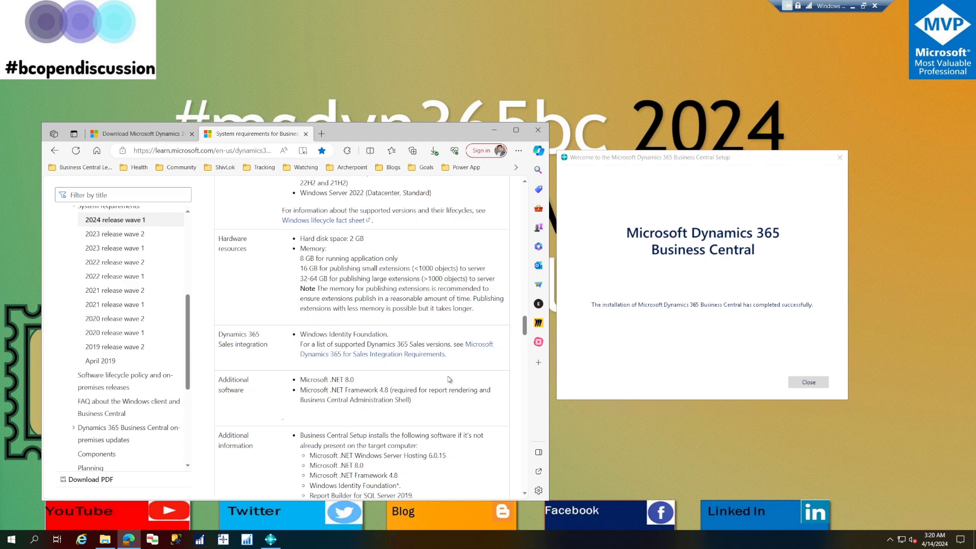
scroll(449, 379, "up", 15)
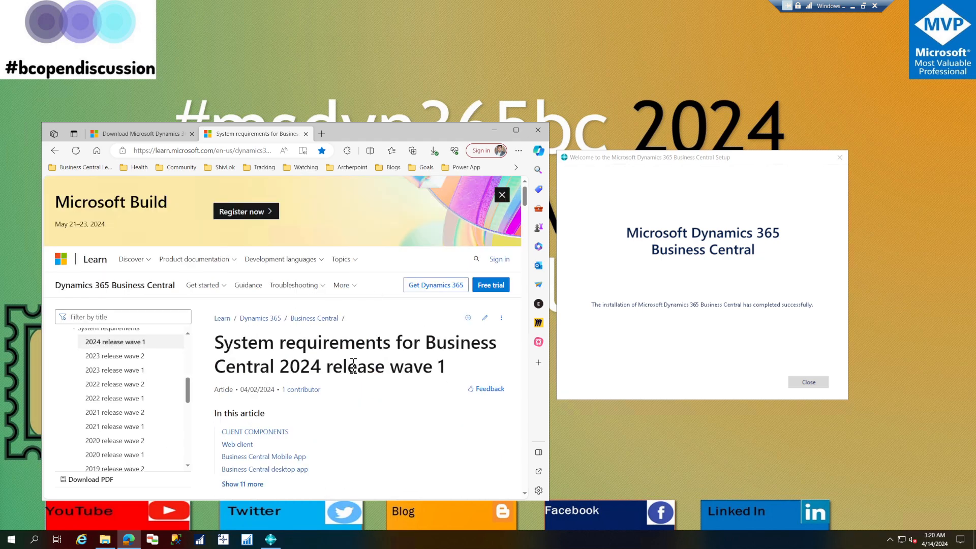
scroll(354, 368, "down", 3)
scroll(352, 365, "down", 10)
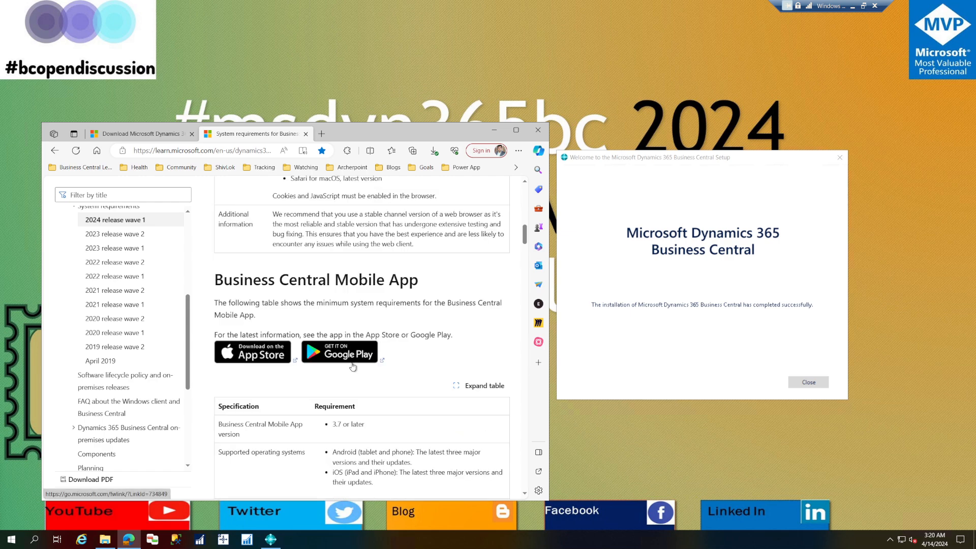
scroll(353, 366, "down", 8)
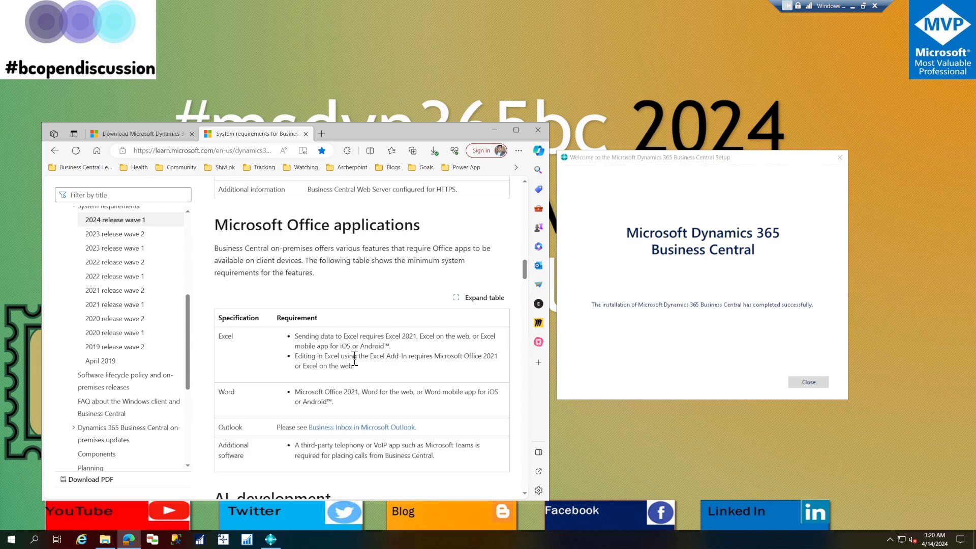
- Minimize the browser and close the completed Microsoft Dynamics 365 Business Central Setup
left_click(676, 315)
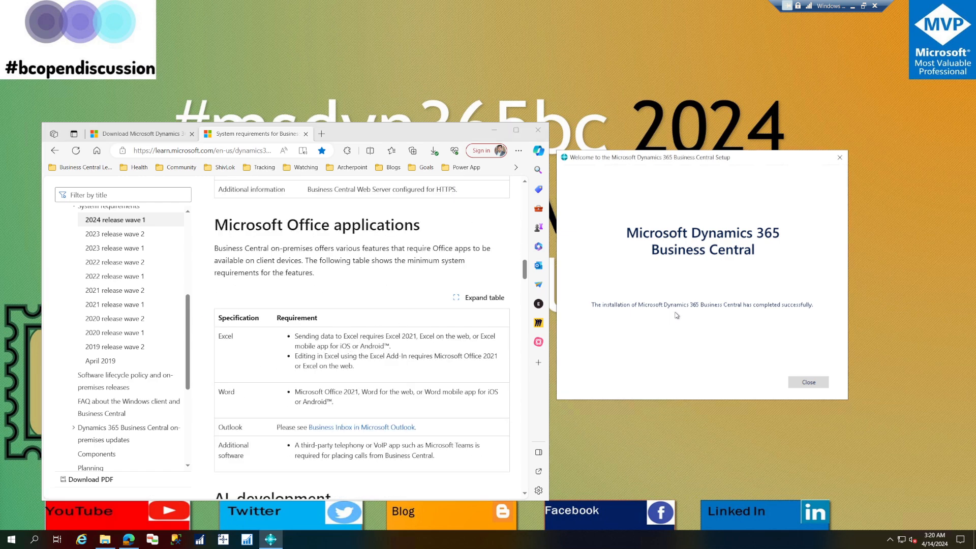
left_click(494, 131)
left_click(802, 383)
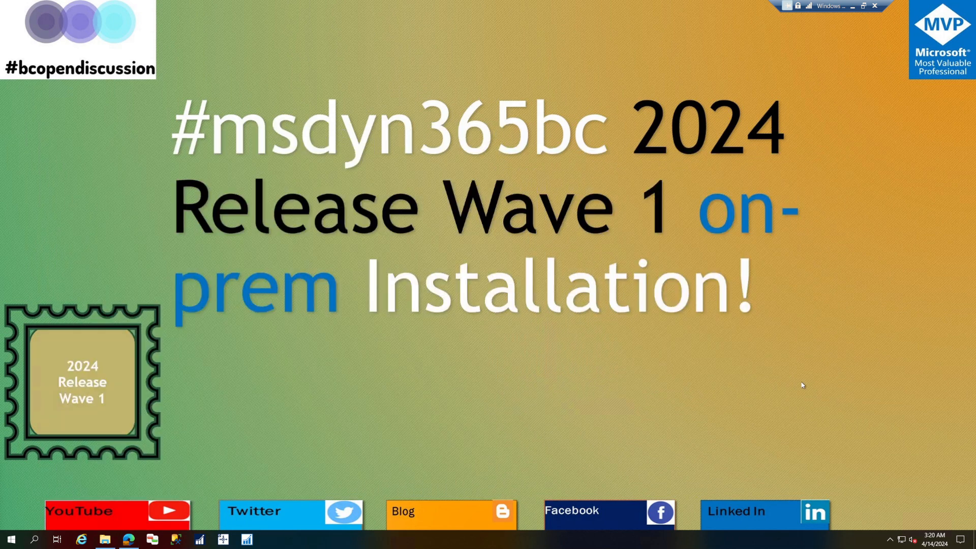
- Search Windows for "iis" and open Internet Information Services (IIS) Manager
left_click(3, 542)
type("iis")
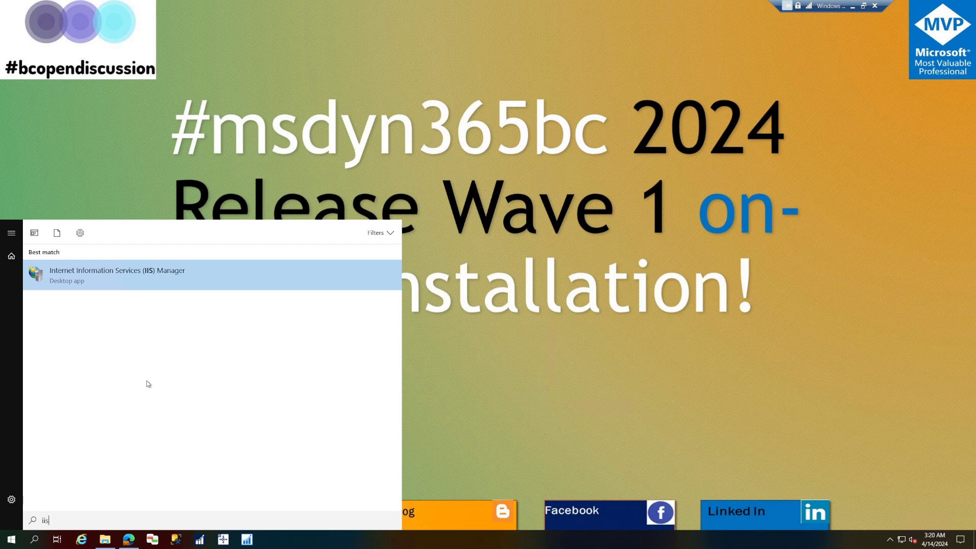
left_click(182, 278)
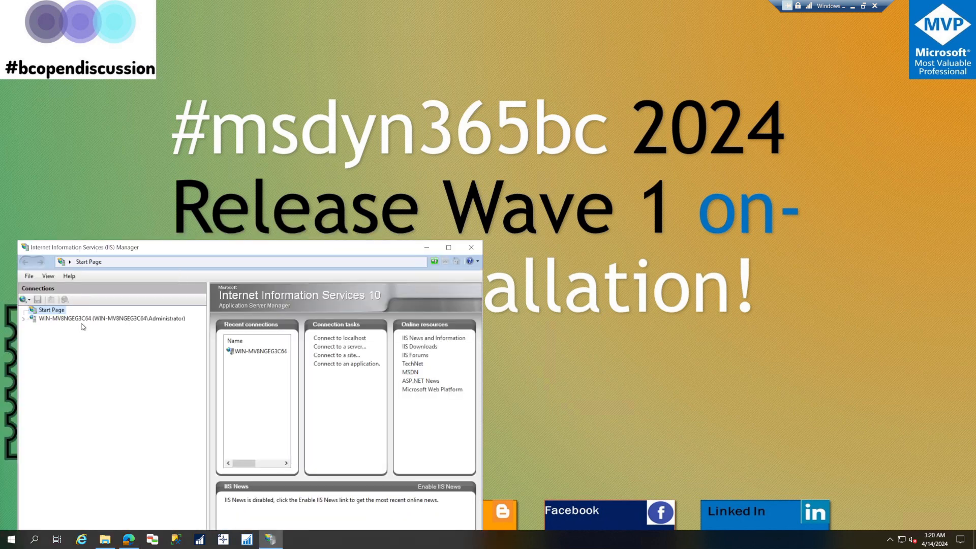
- Expand the server's Sites and the Microsoft Dynamics 365 Business Central Web Client site to view its web applications
left_click(68, 319)
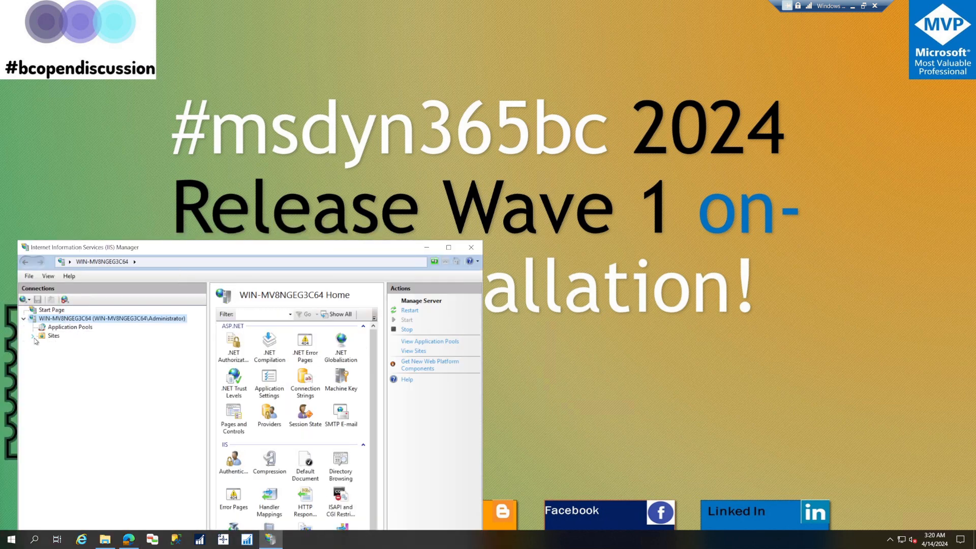
left_click(33, 336)
left_click(43, 353)
right_click(48, 354)
left_click(44, 355)
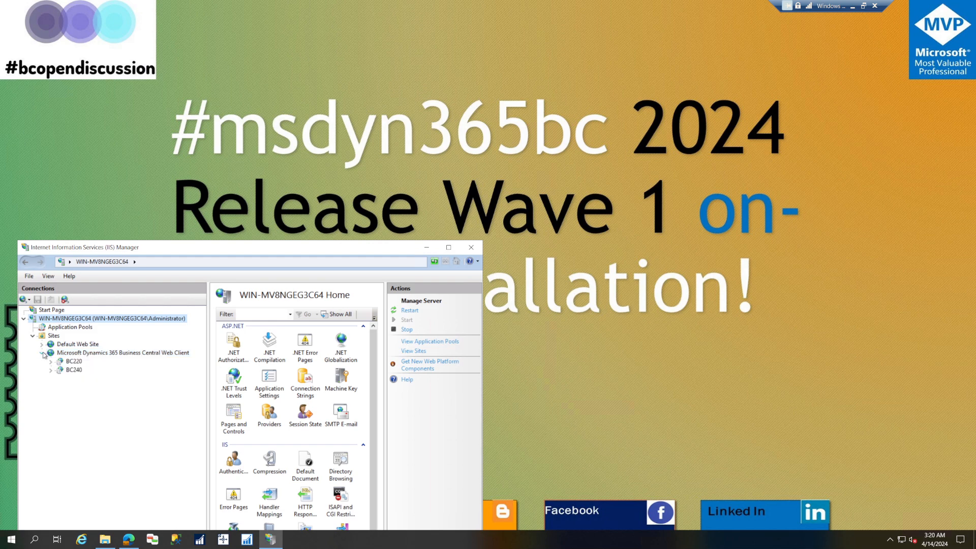
- Browse the BC240 application from IIS Manager, copy its web address from Internet Explorer and close that browser window
left_click(74, 369)
right_click(79, 370)
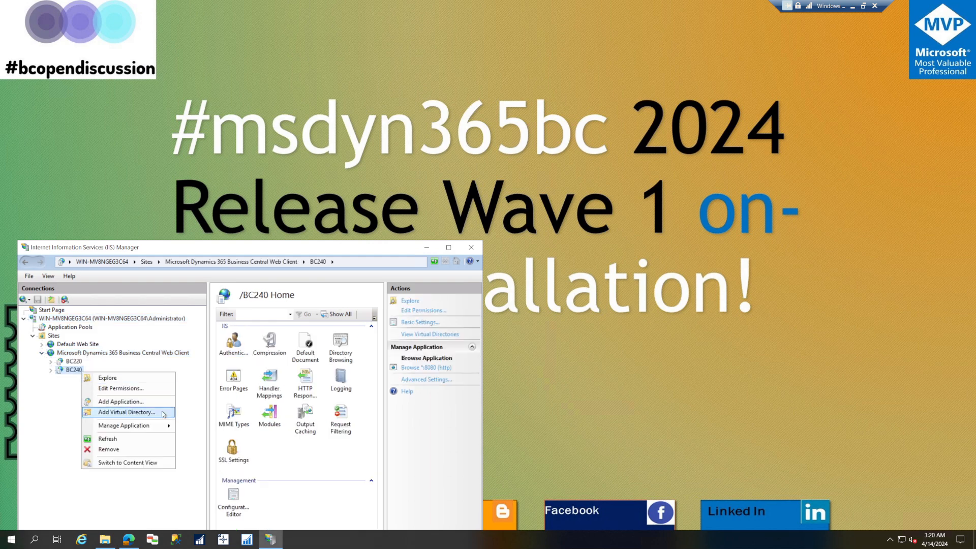
mouse_move(170, 425)
left_click(201, 427)
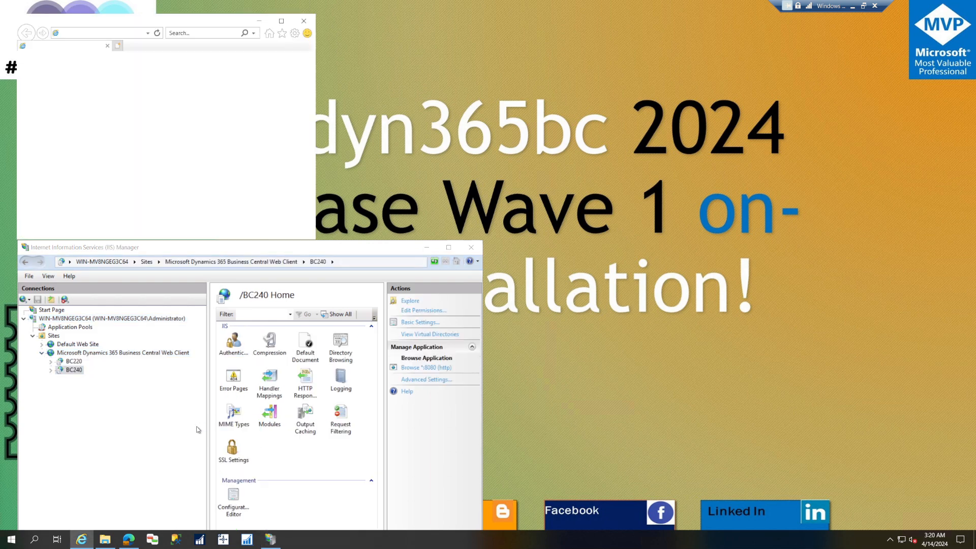
right_click(126, 38)
right_click(114, 30)
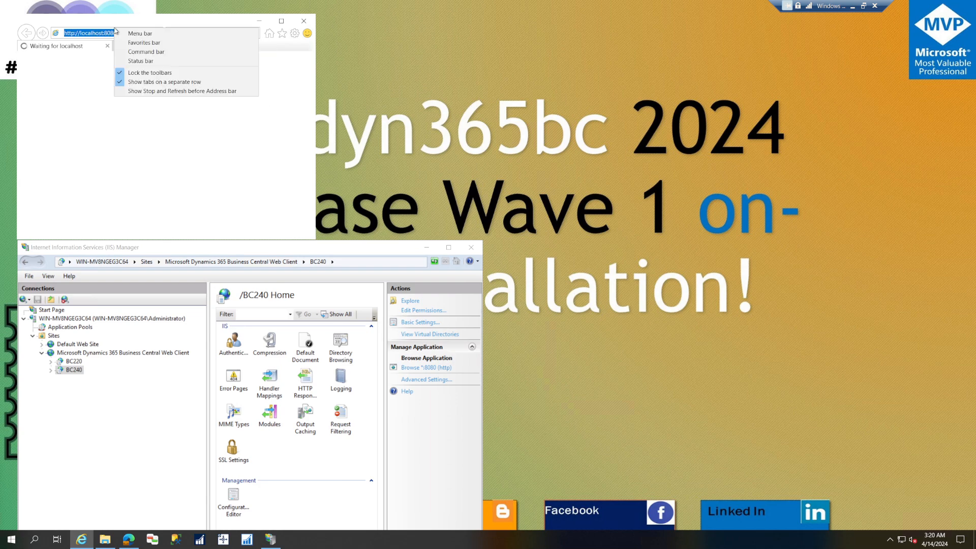
right_click(110, 34)
left_click(130, 62)
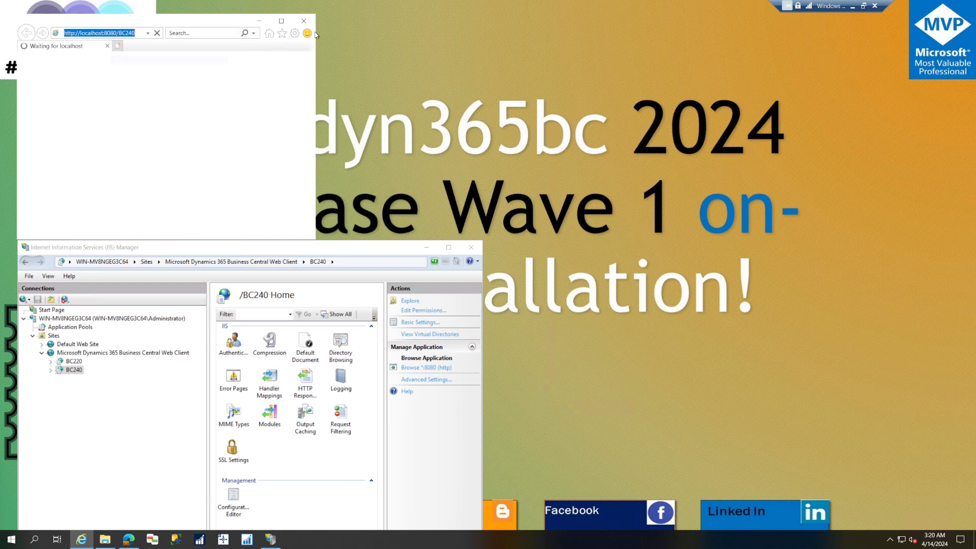
left_click(304, 22)
- Switch to Edge, open the copied localhost:8080/BC240 address in a new tab and retry from the error page's home link
left_click(128, 540)
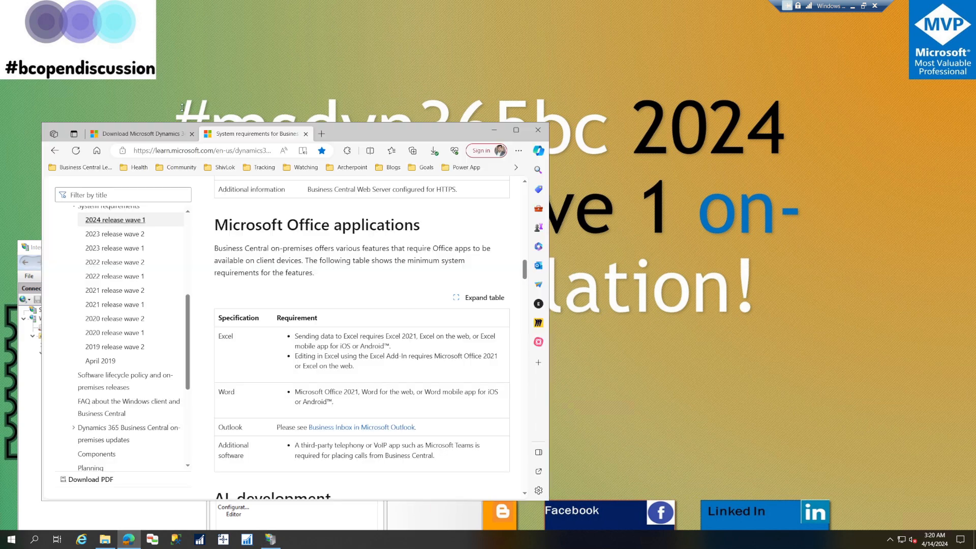
left_click(321, 133)
right_click(218, 151)
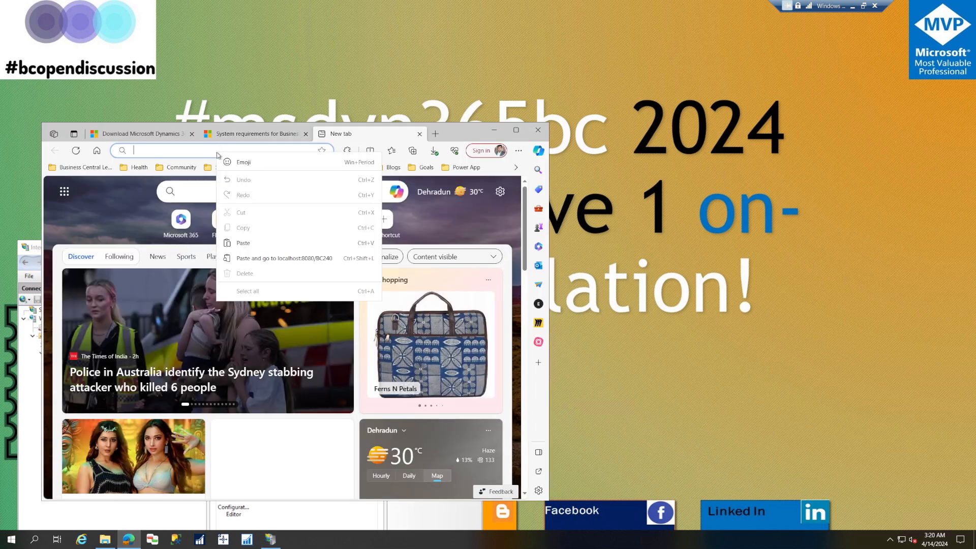
left_click(252, 260)
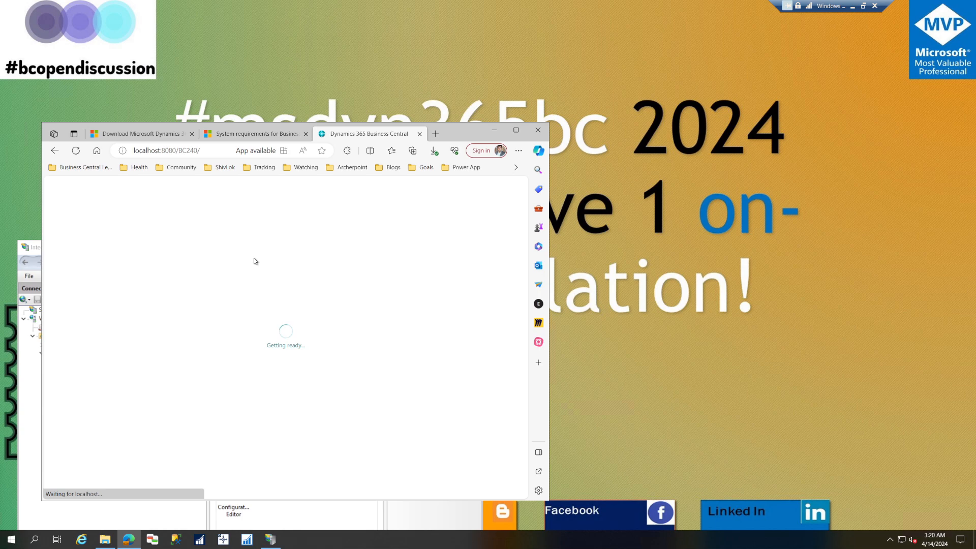
left_click_drag(476, 134, 710, 111)
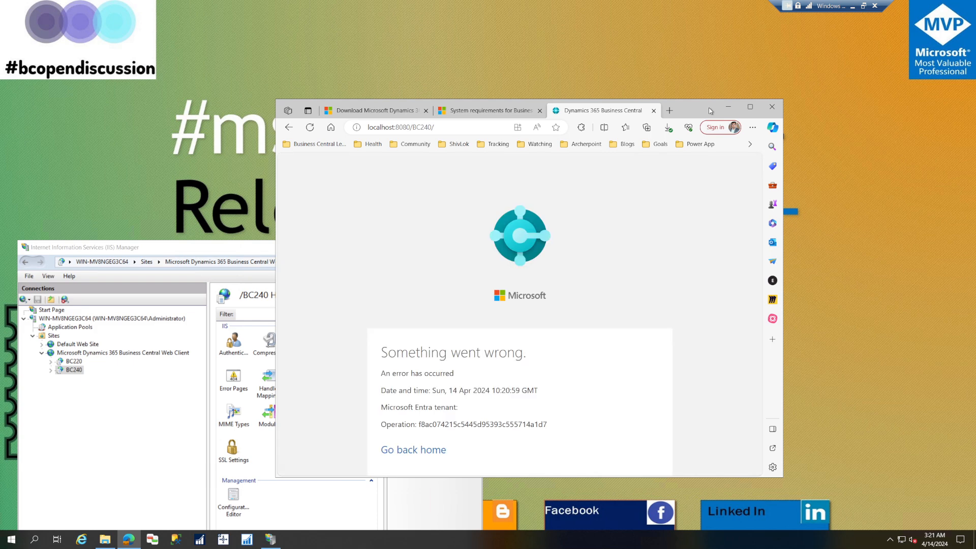
left_click(439, 450)
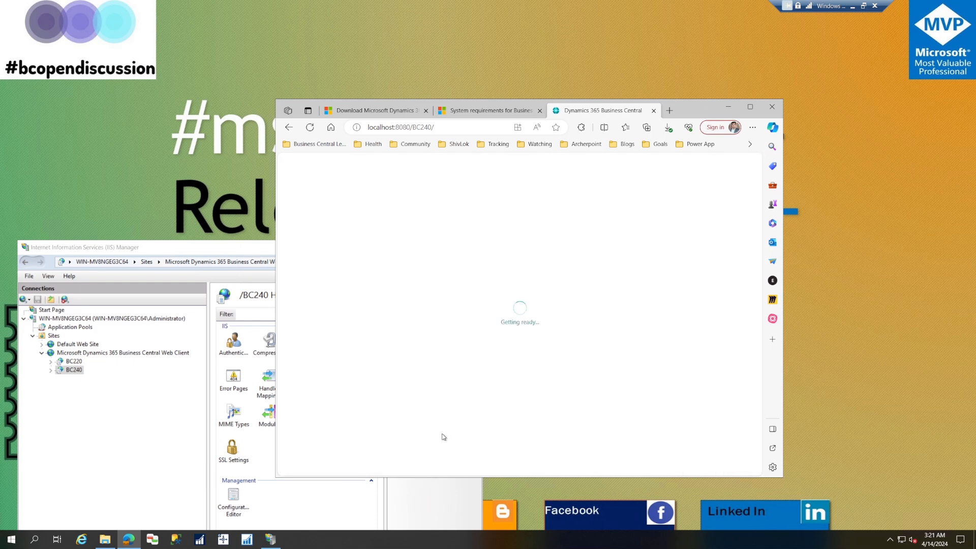
- Search Windows for "ser", open Services and check the status of the Microsoft Dynamics 365 Business Central Server [BC240] service
key("super")
type("ser")
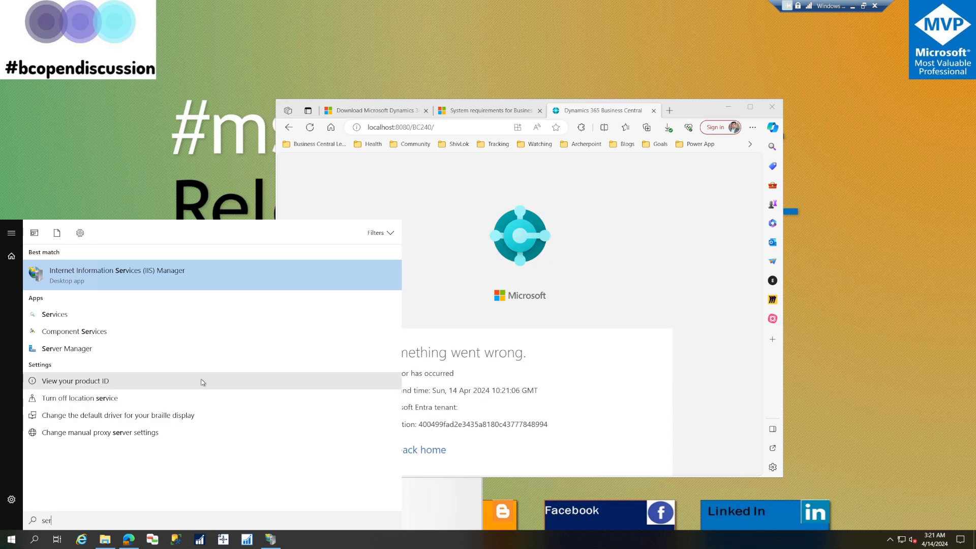
key("Return")
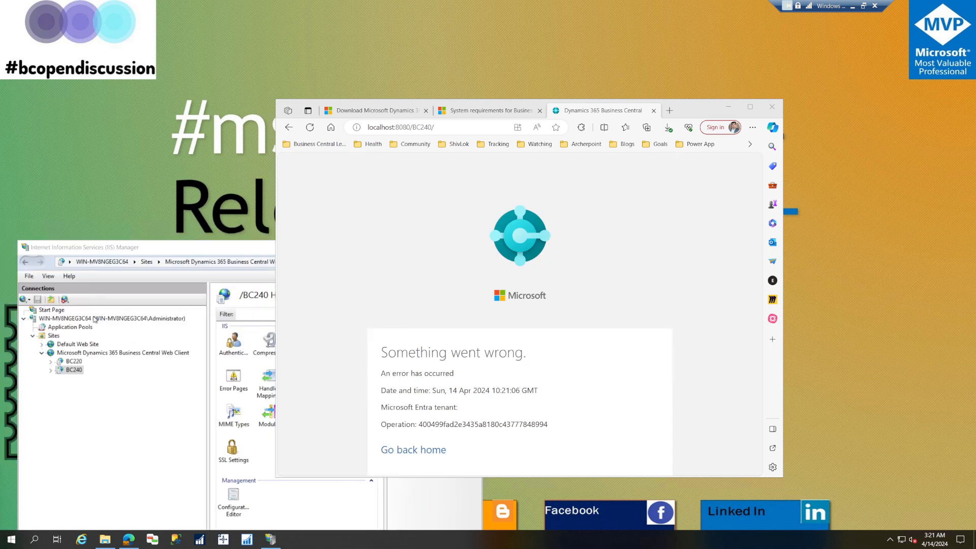
left_click(217, 134)
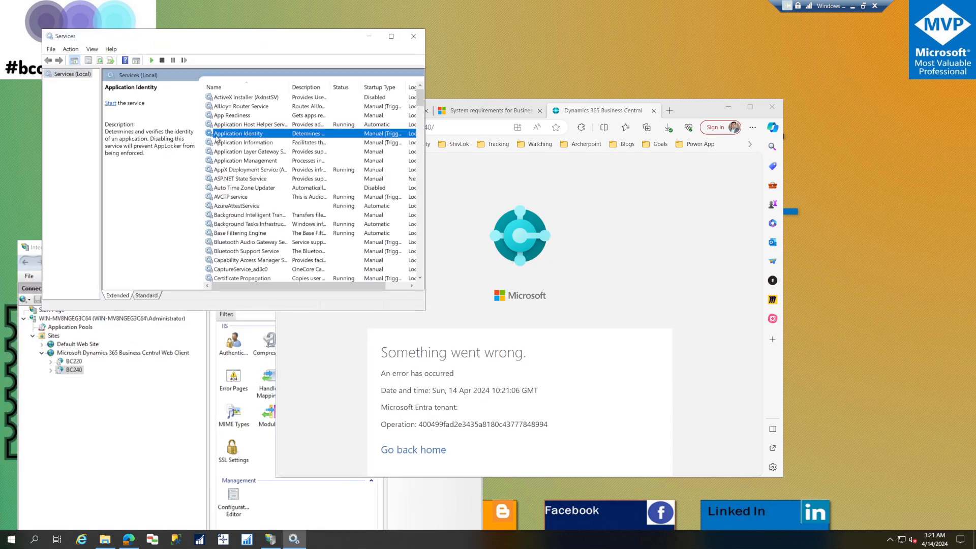
key("m")
key("Down")
key("Down")
key("Down")
key("Down")
key("Down")
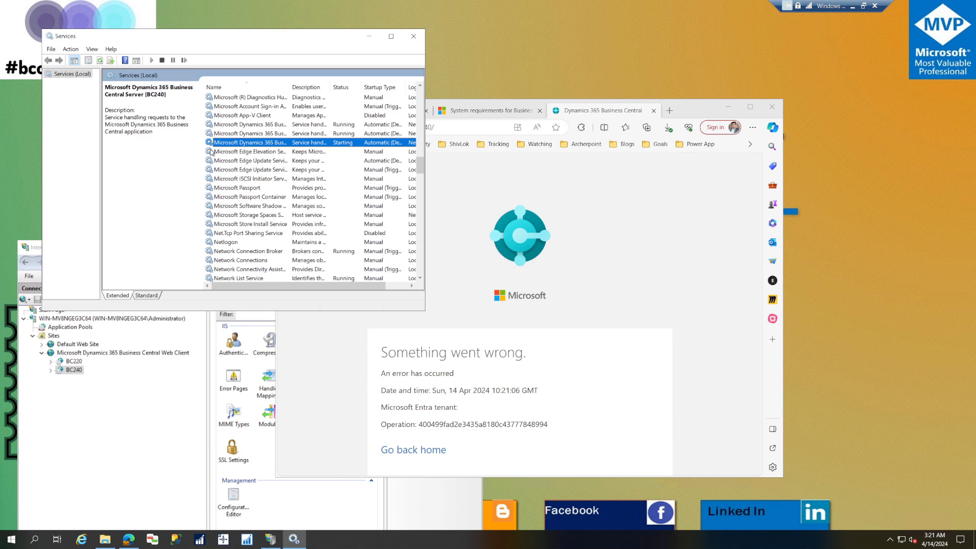
left_click(311, 152)
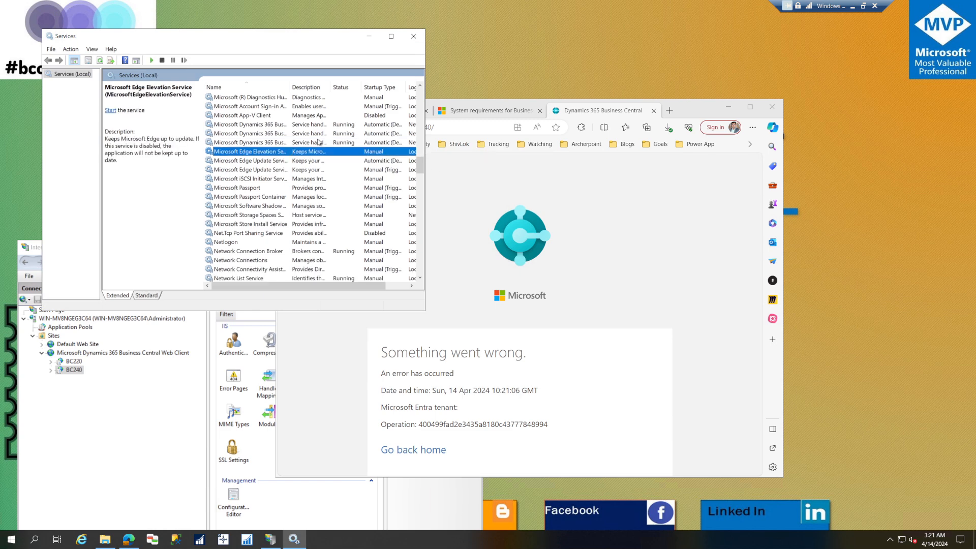
- Reload localhost:8080/BC240/ in Edge and close the Services window
left_click(445, 128)
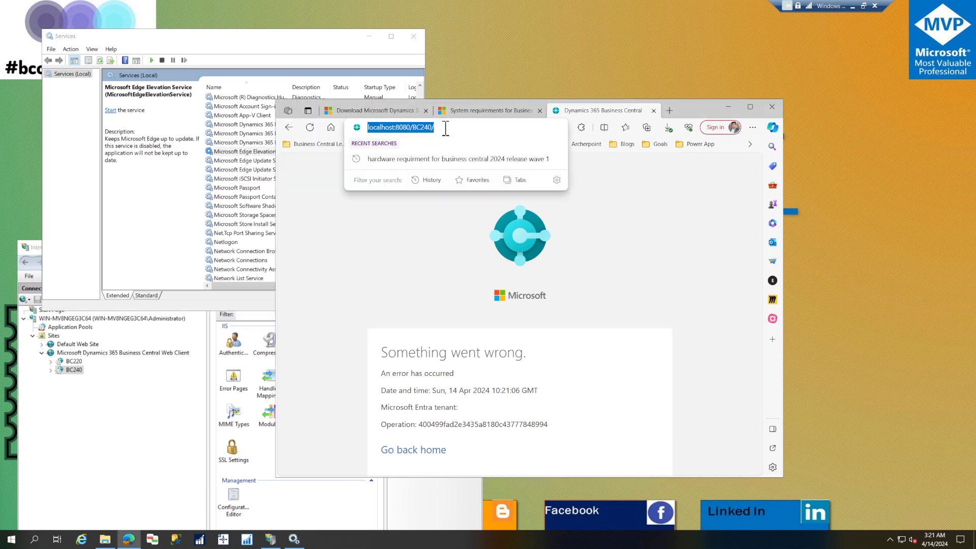
key("Return")
left_click(406, 42)
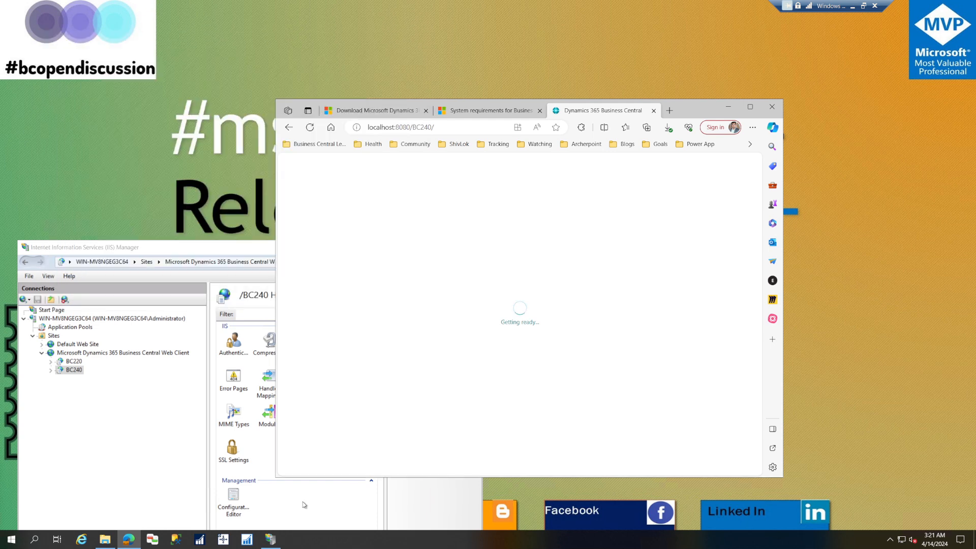
- In File Explorer, browse to C:\Program Files\Microsoft Dynamics 365 Business Central\240\Service and look through the installed server files
left_click(103, 540)
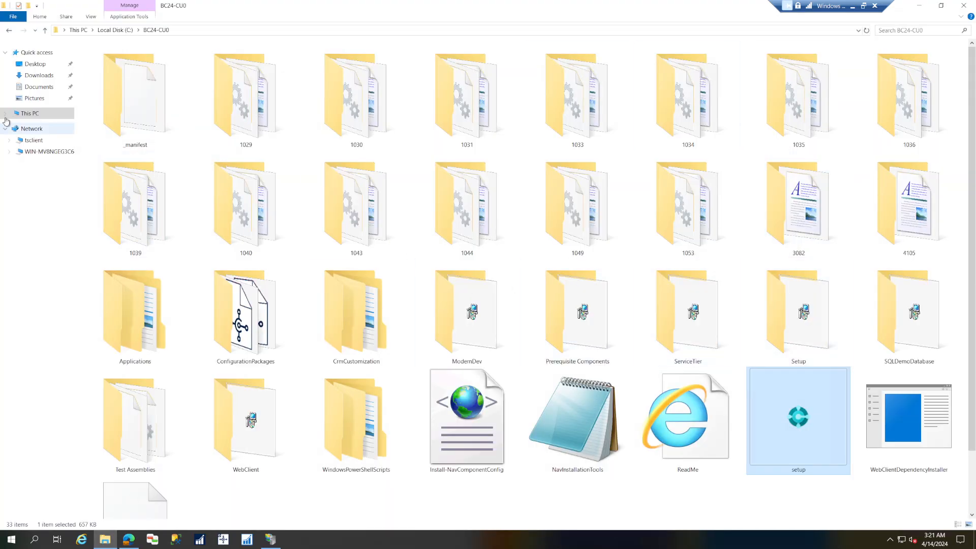
left_click(29, 114)
double_click(213, 104)
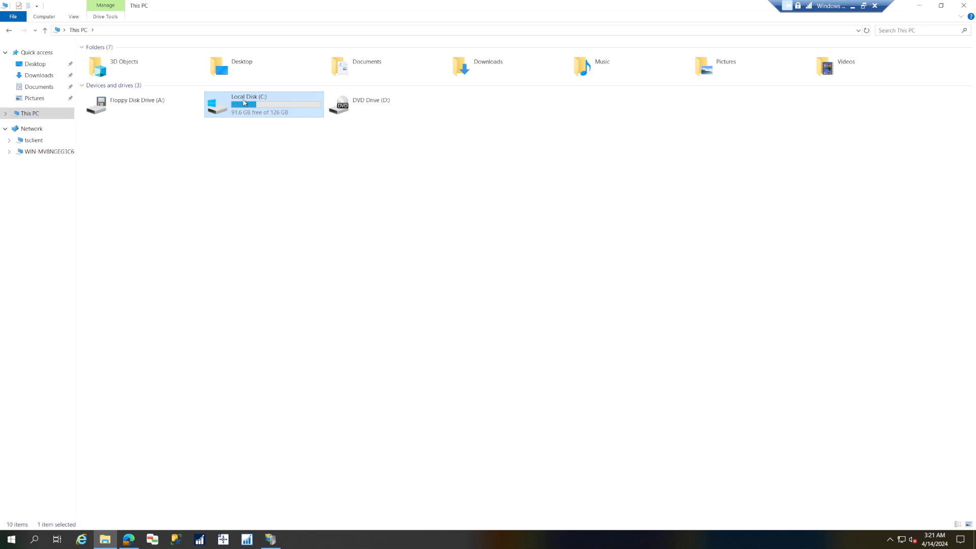
double_click(119, 111)
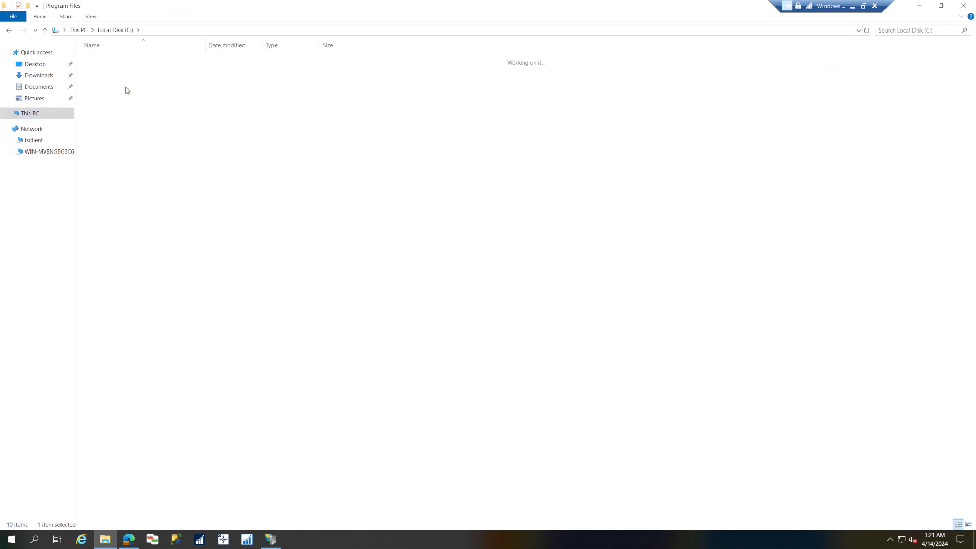
double_click(152, 132)
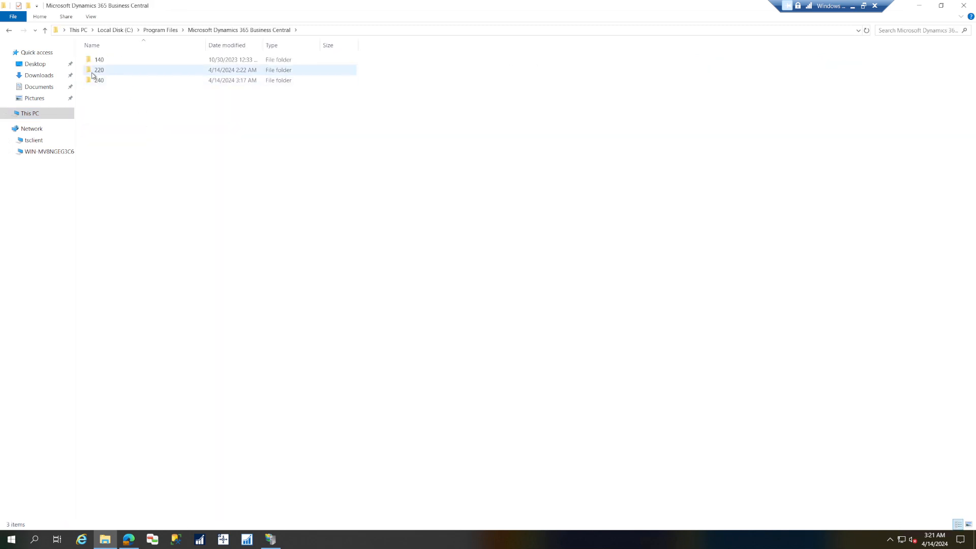
left_click(102, 84)
double_click(102, 84)
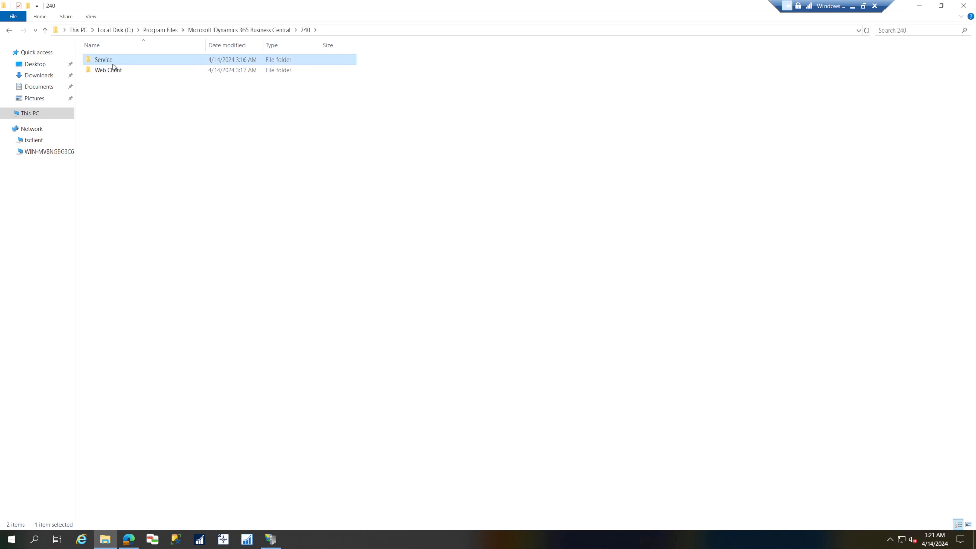
double_click(111, 61)
scroll(165, 328, "down", 10)
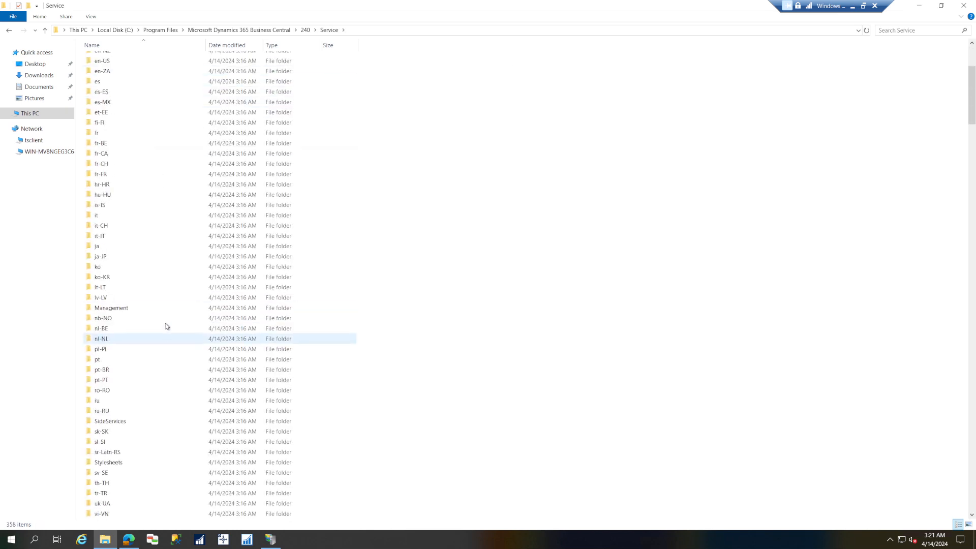
scroll(165, 322, "down", 12)
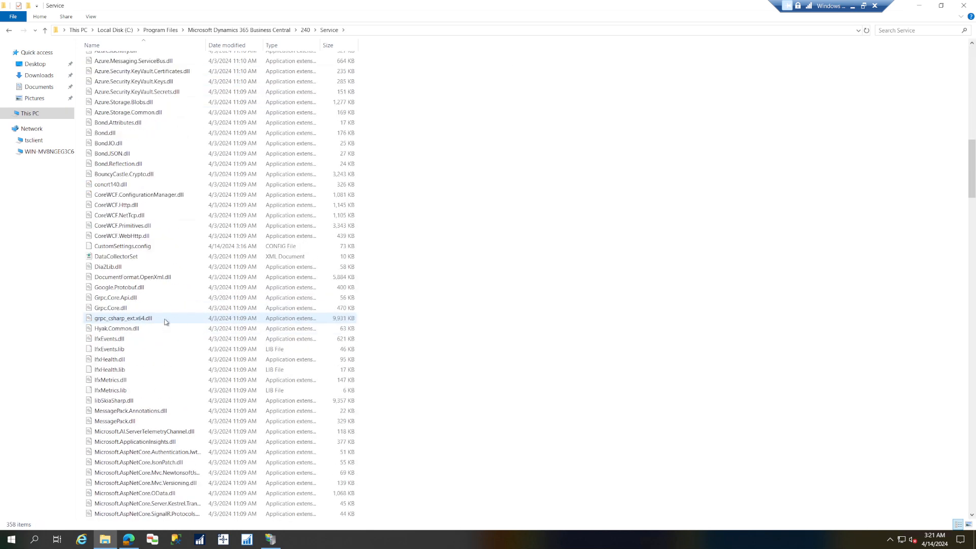
scroll(165, 322, "down", 20)
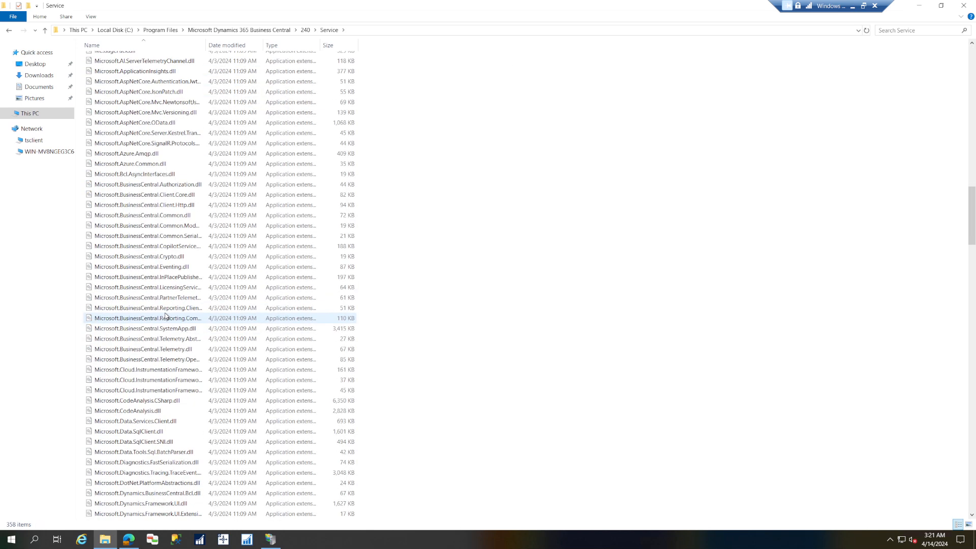
- Go to C:\Program Files (x86)\Microsoft Dynamics 365 Business Central\240\AL Development Environment
left_click(273, 30)
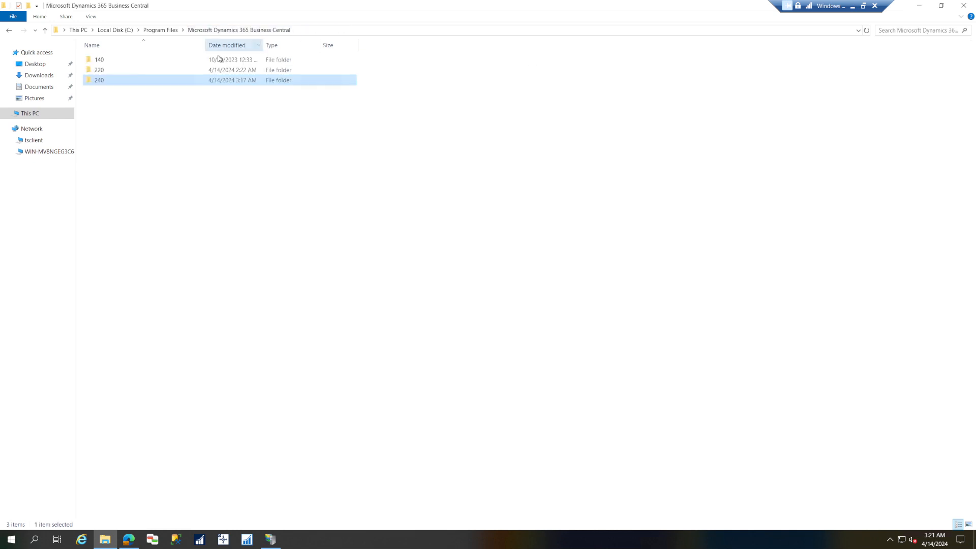
left_click(128, 31)
double_click(127, 124)
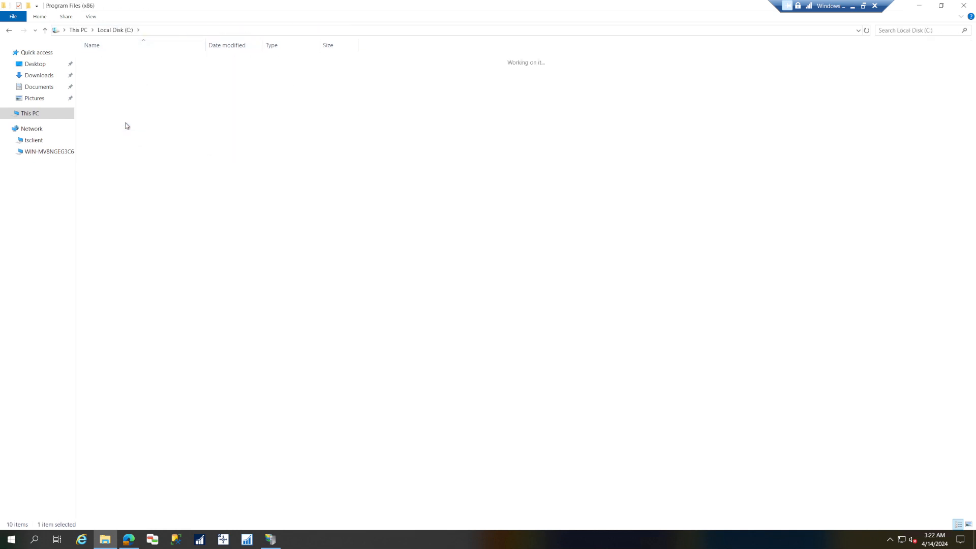
double_click(148, 134)
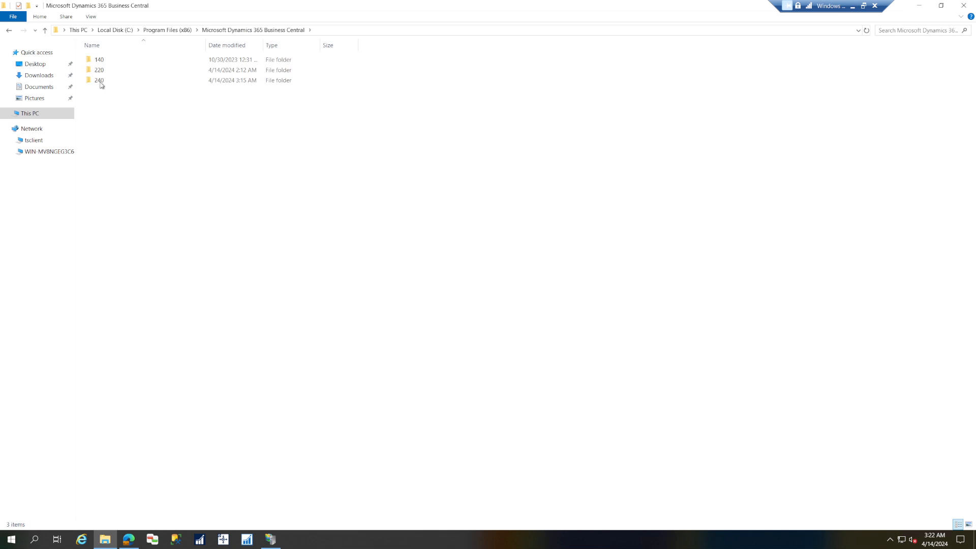
double_click(100, 81)
double_click(102, 59)
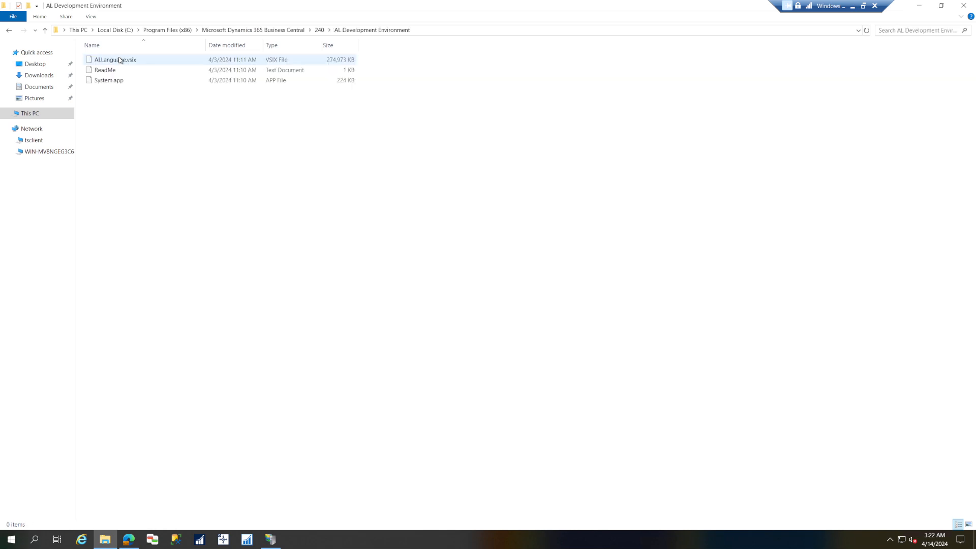
- Enlarge the file icons in the AL Development Environment folder and select ALLanguage.vsix
left_click_drag(137, 117, 143, 58)
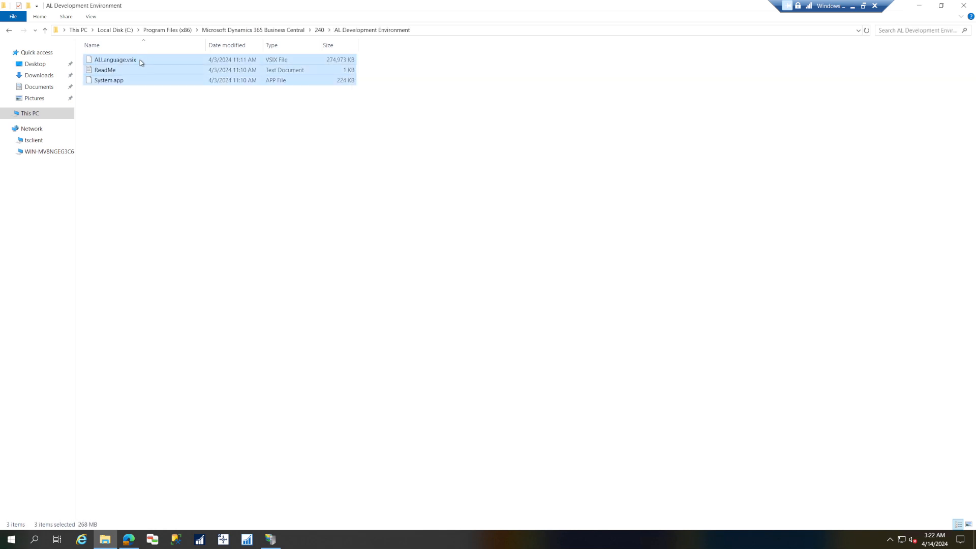
left_click(142, 60)
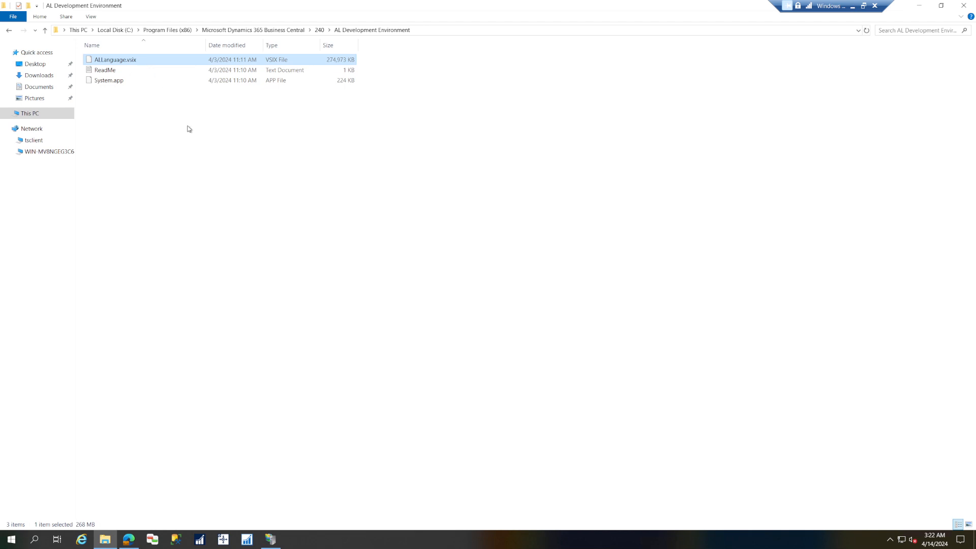
scroll(276, 184, "up", 5, "ctrl")
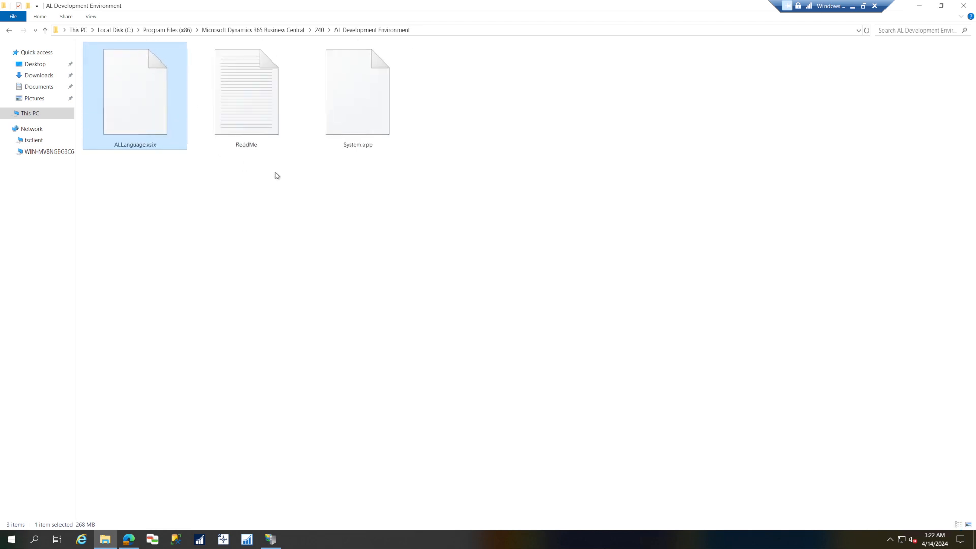
left_click(174, 192)
left_click_drag(173, 172, 141, 105)
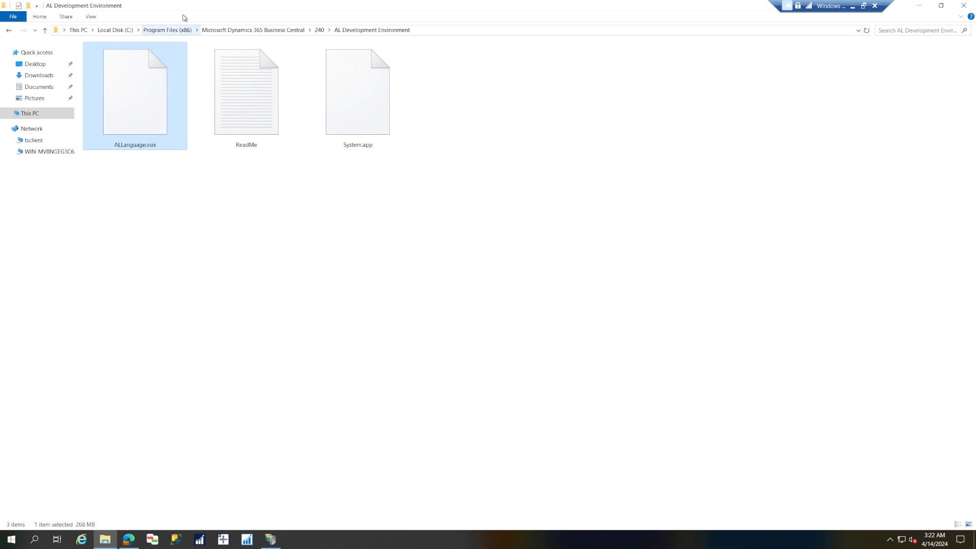
- Shrink and minimize File Explorer to check the Business Central web client, and bring the AL Development Environment folder back
double_click(211, 7)
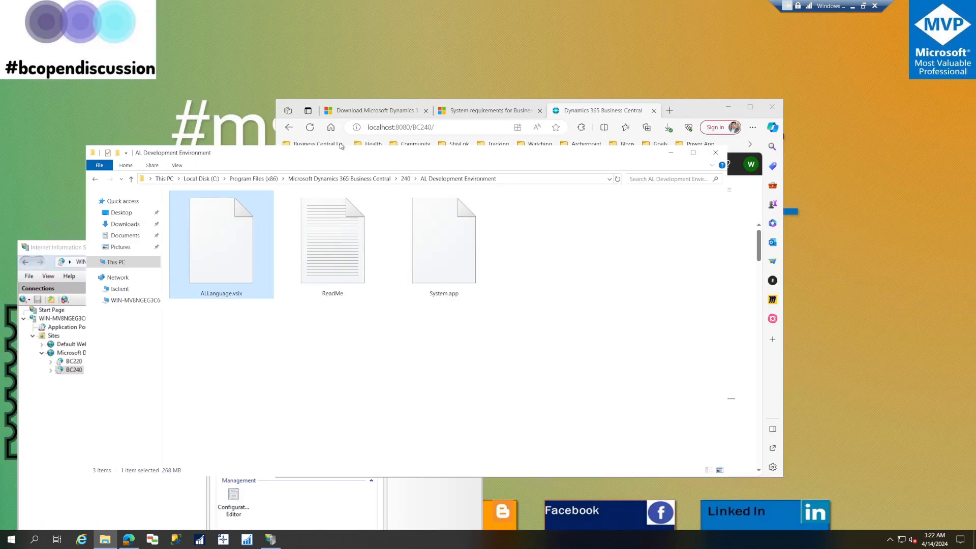
left_click(671, 153)
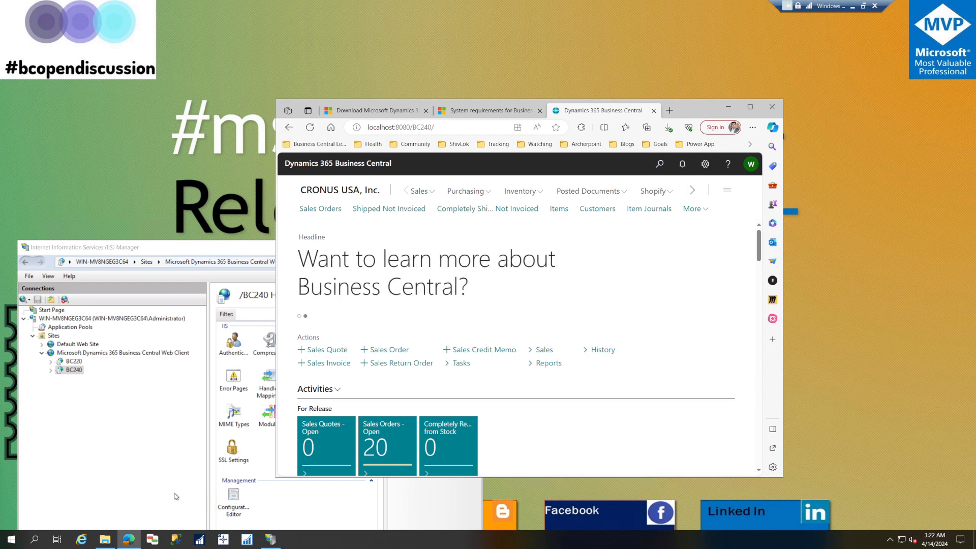
left_click(108, 545)
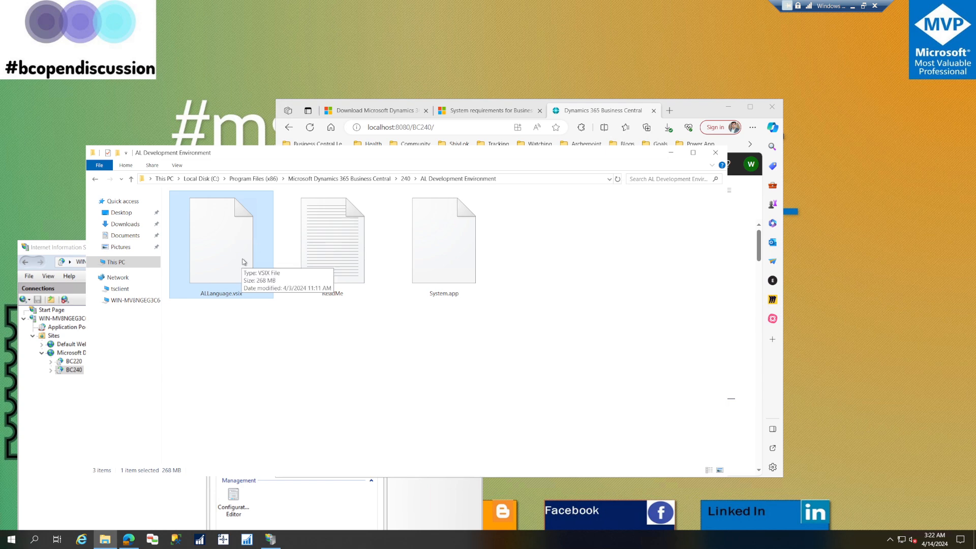
- Minimize File Explorer and open the Extension Management page in the Business Central web client by searching for "extens"
left_click(105, 542)
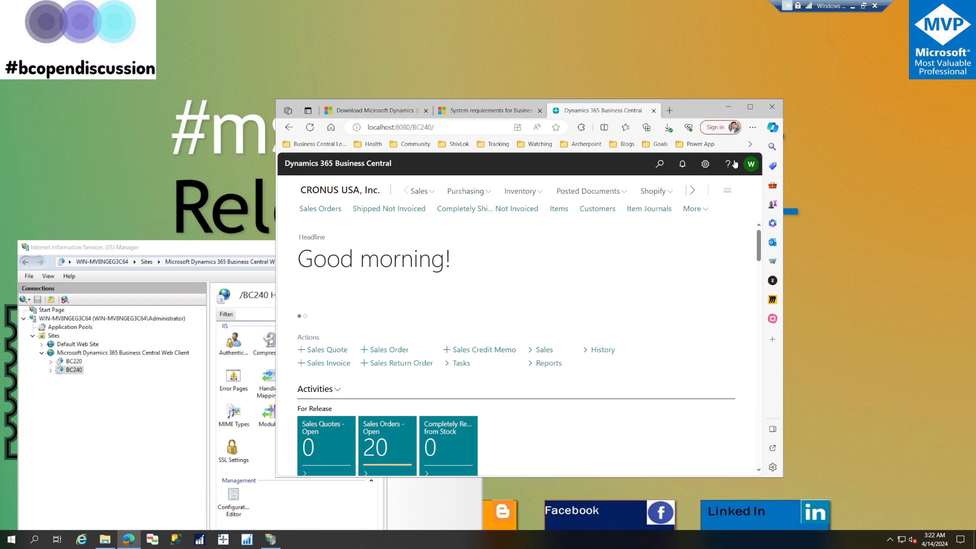
left_click(661, 164)
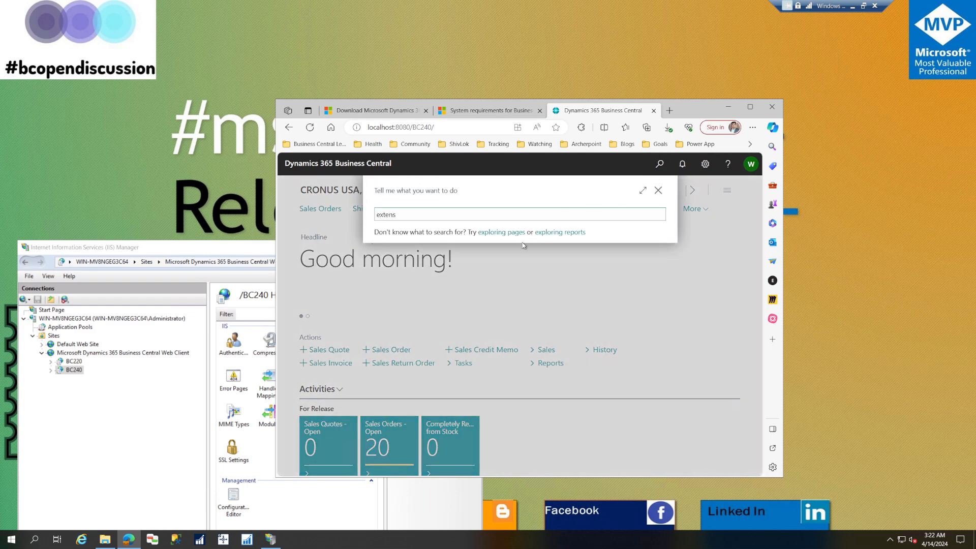
left_click(456, 256)
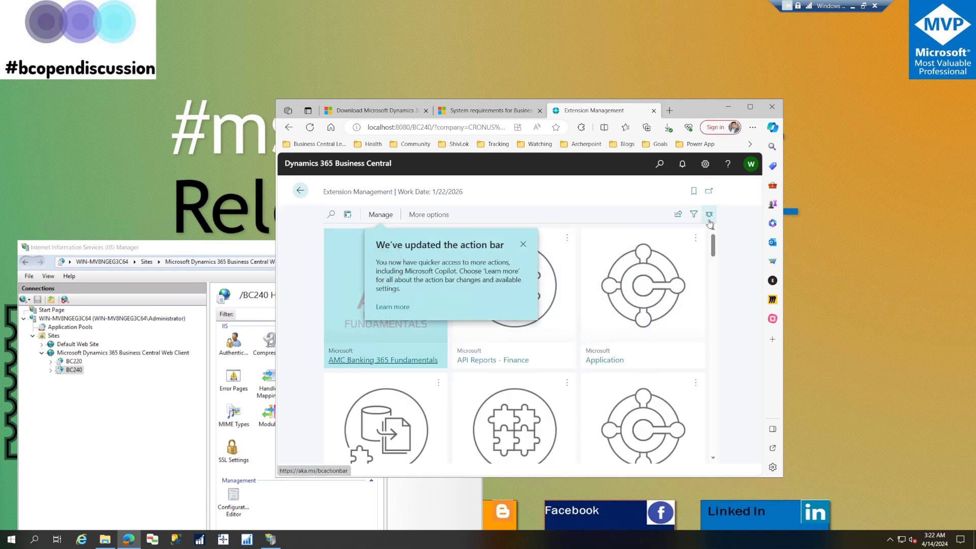
- Show the installed extensions in the List layout and look through their publishers and versions
left_click(710, 214)
left_click(673, 239)
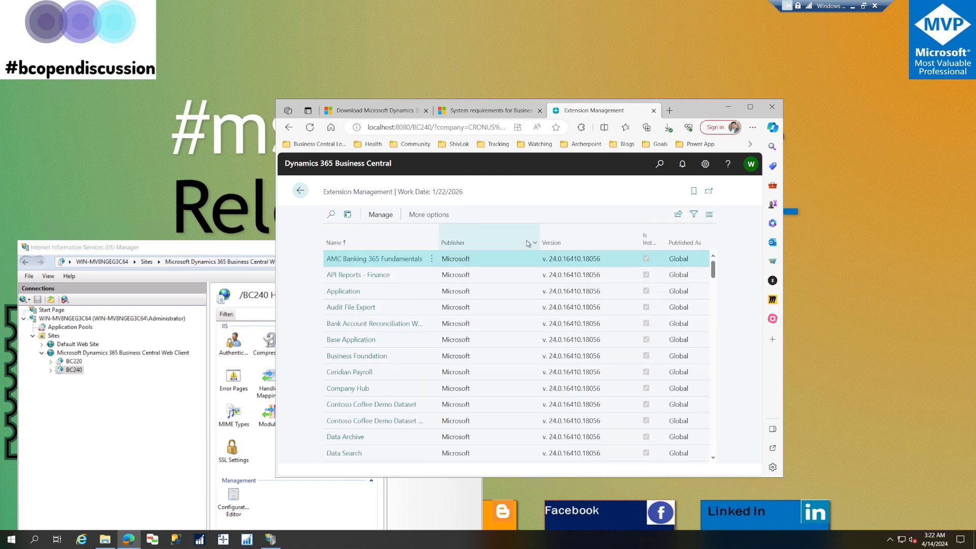
scroll(562, 260, "down", 5)
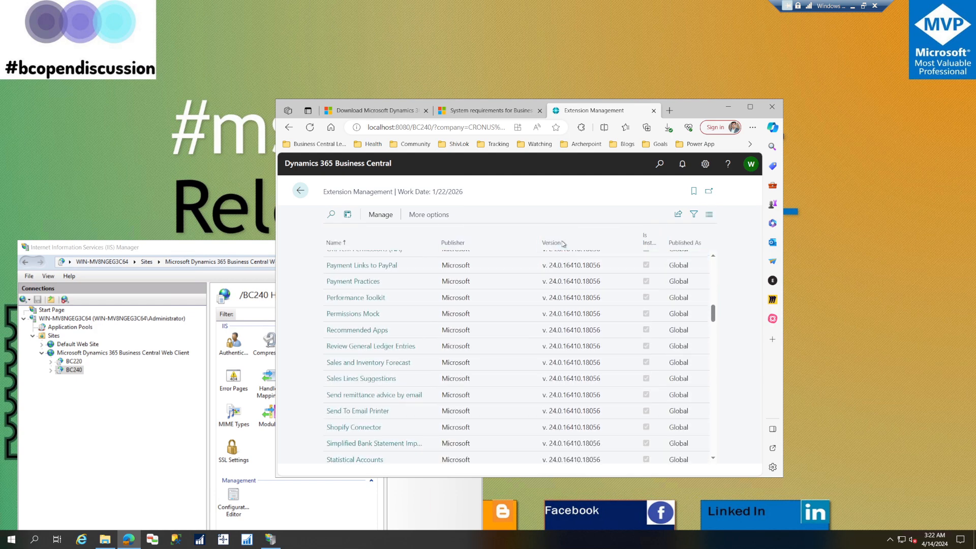
- Minimize the browser and the Internet Information Services (IIS) Manager to leave the desktop clear
left_click(728, 109)
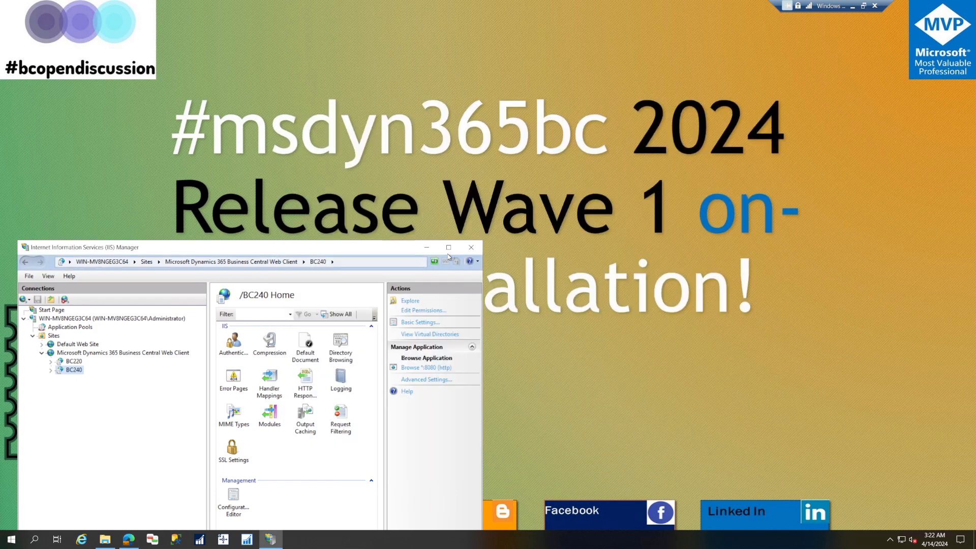
left_click(427, 247)
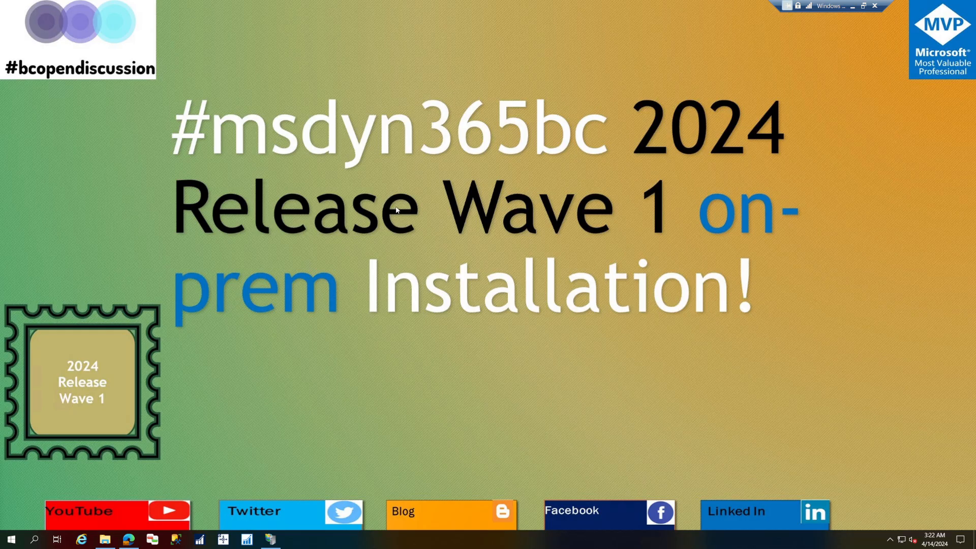